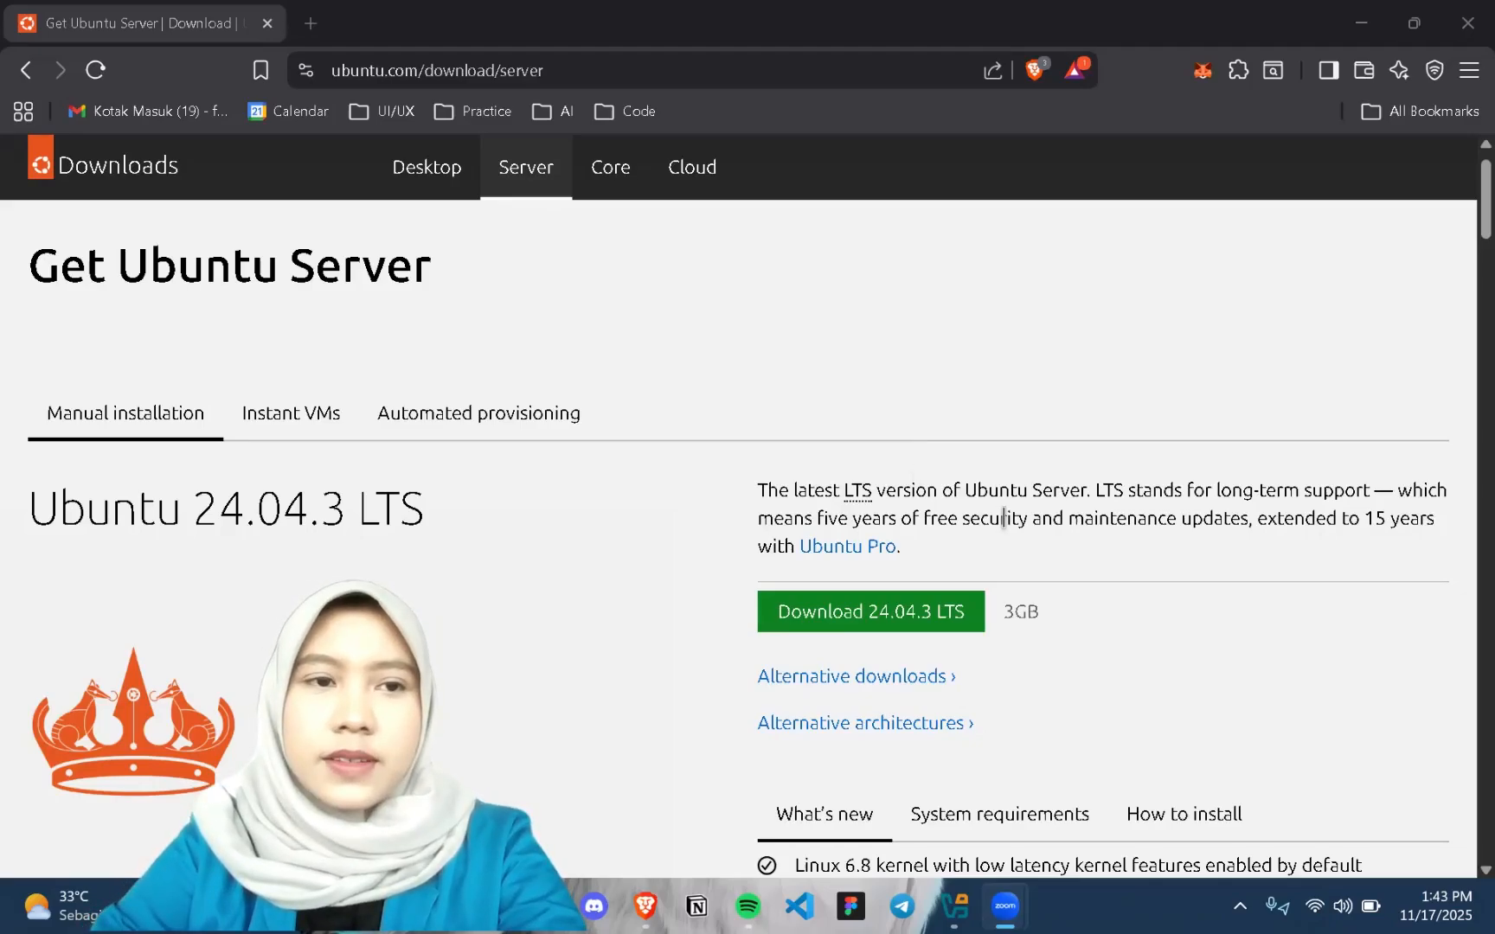
# Search the web for "virtual box" in a new tab and open the Oracle VirtualBox Downloads page
pyautogui.scroll(-1, 1000, 519)
pyautogui.scroll(-2, 1038, 579)
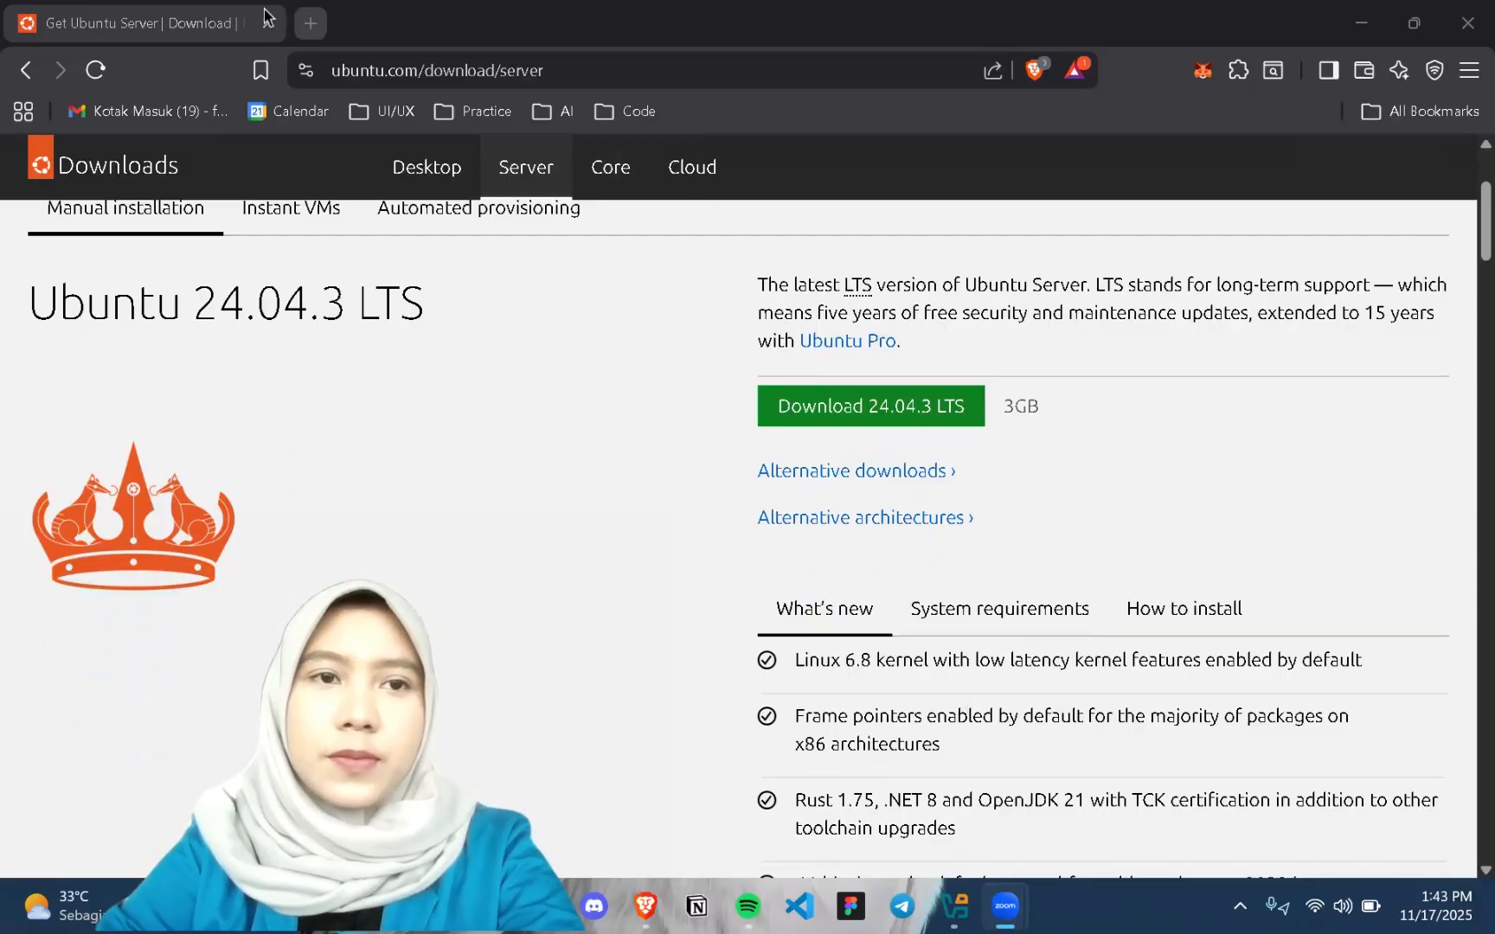
pyautogui.click(311, 23)
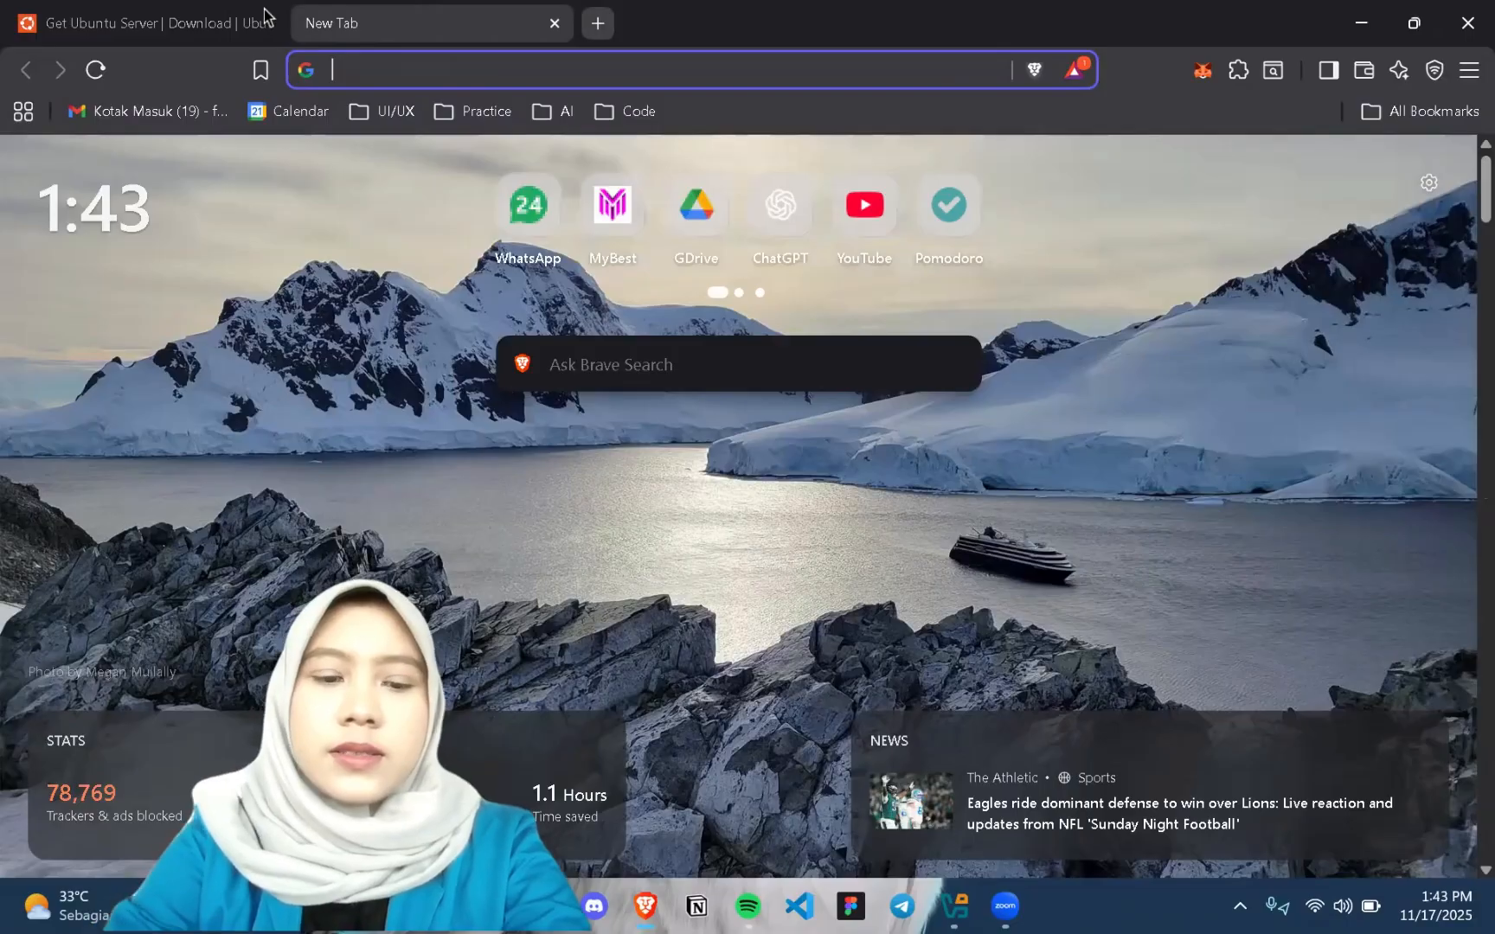
pyautogui.write('vir')
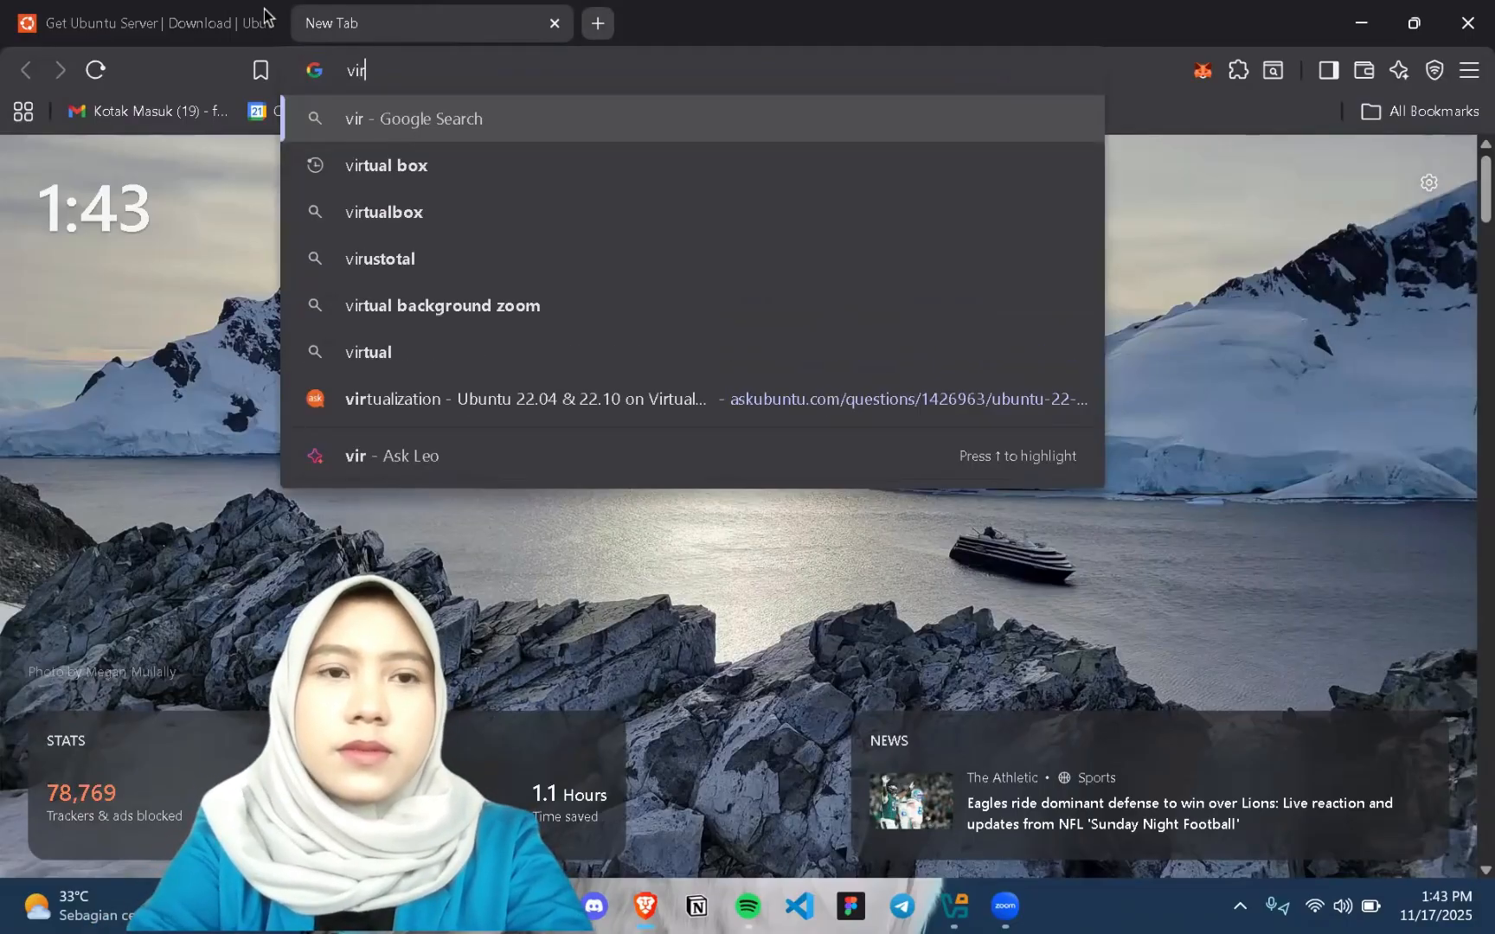
pyautogui.write('tu')
pyautogui.click(374, 160)
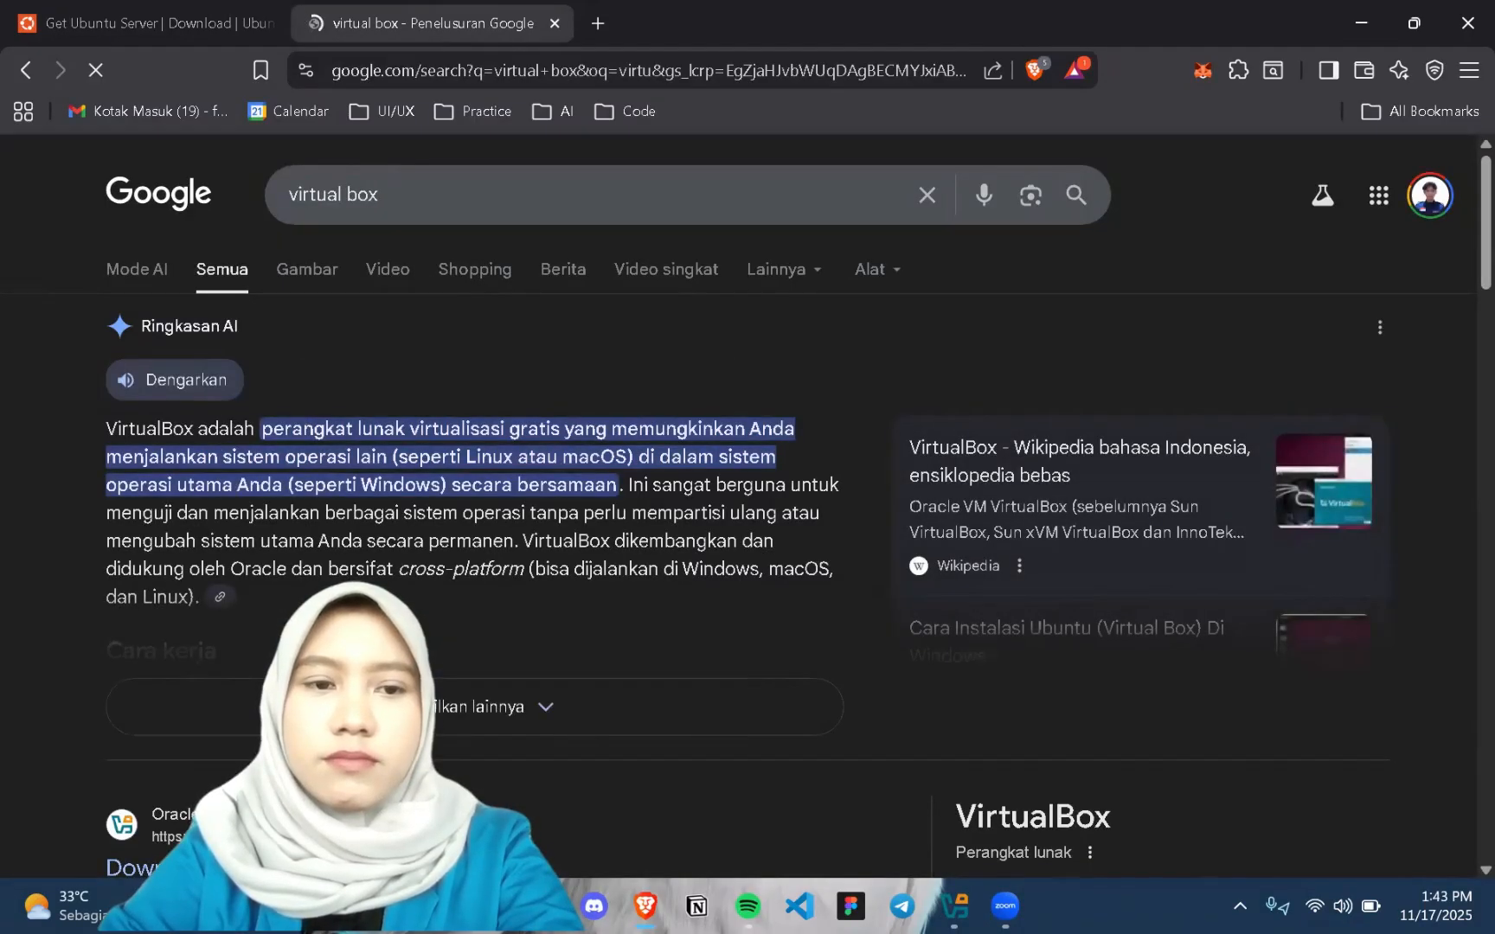
pyautogui.scroll(-4, 199, 549)
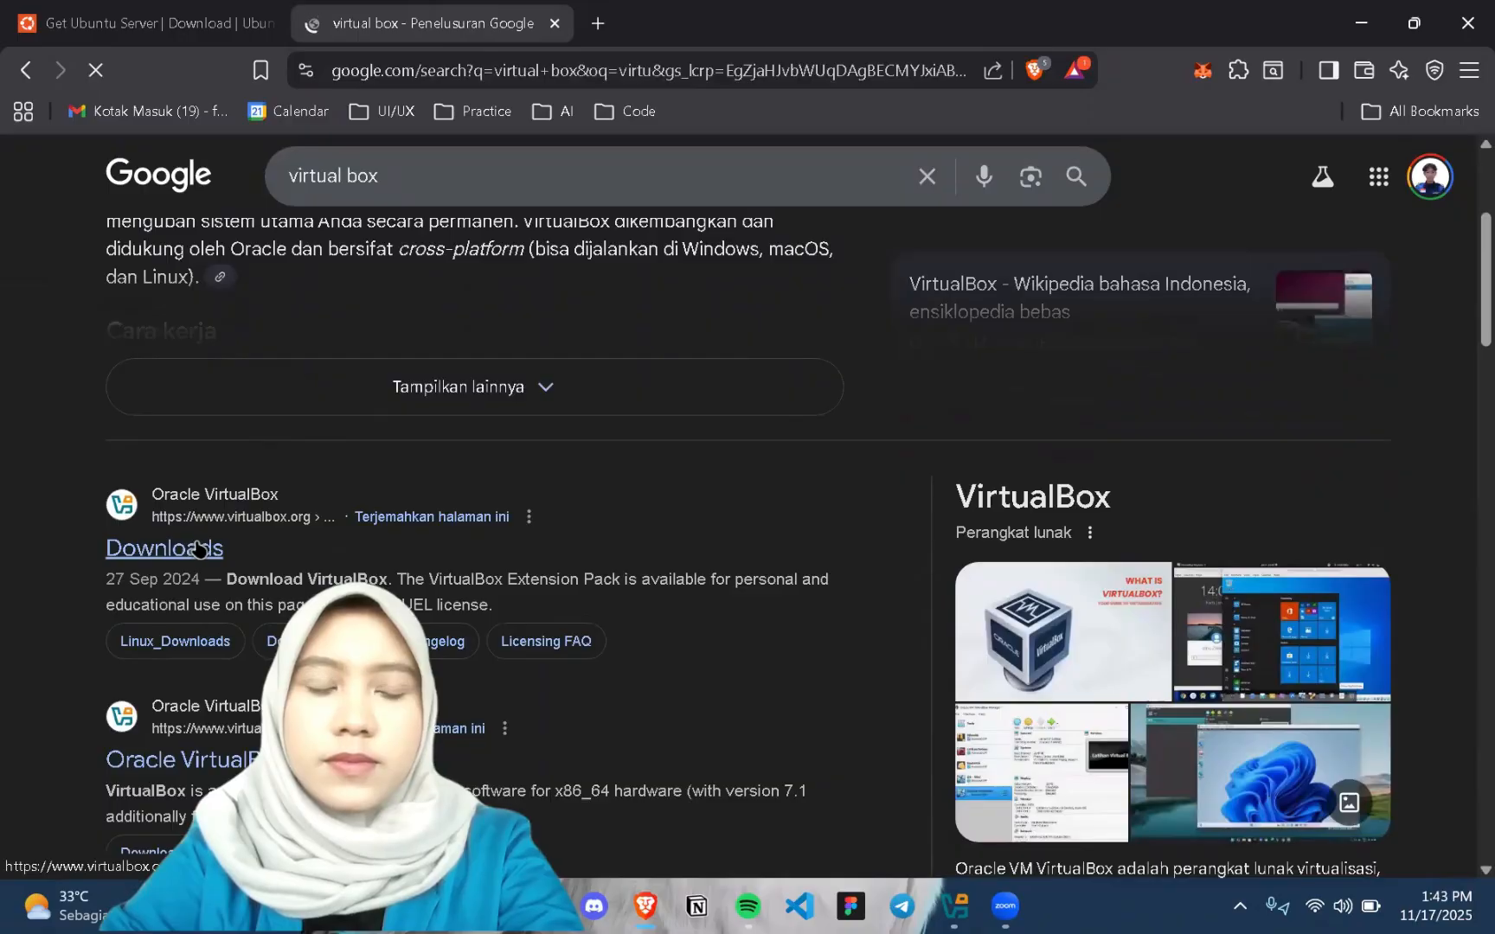
pyautogui.click(199, 549)
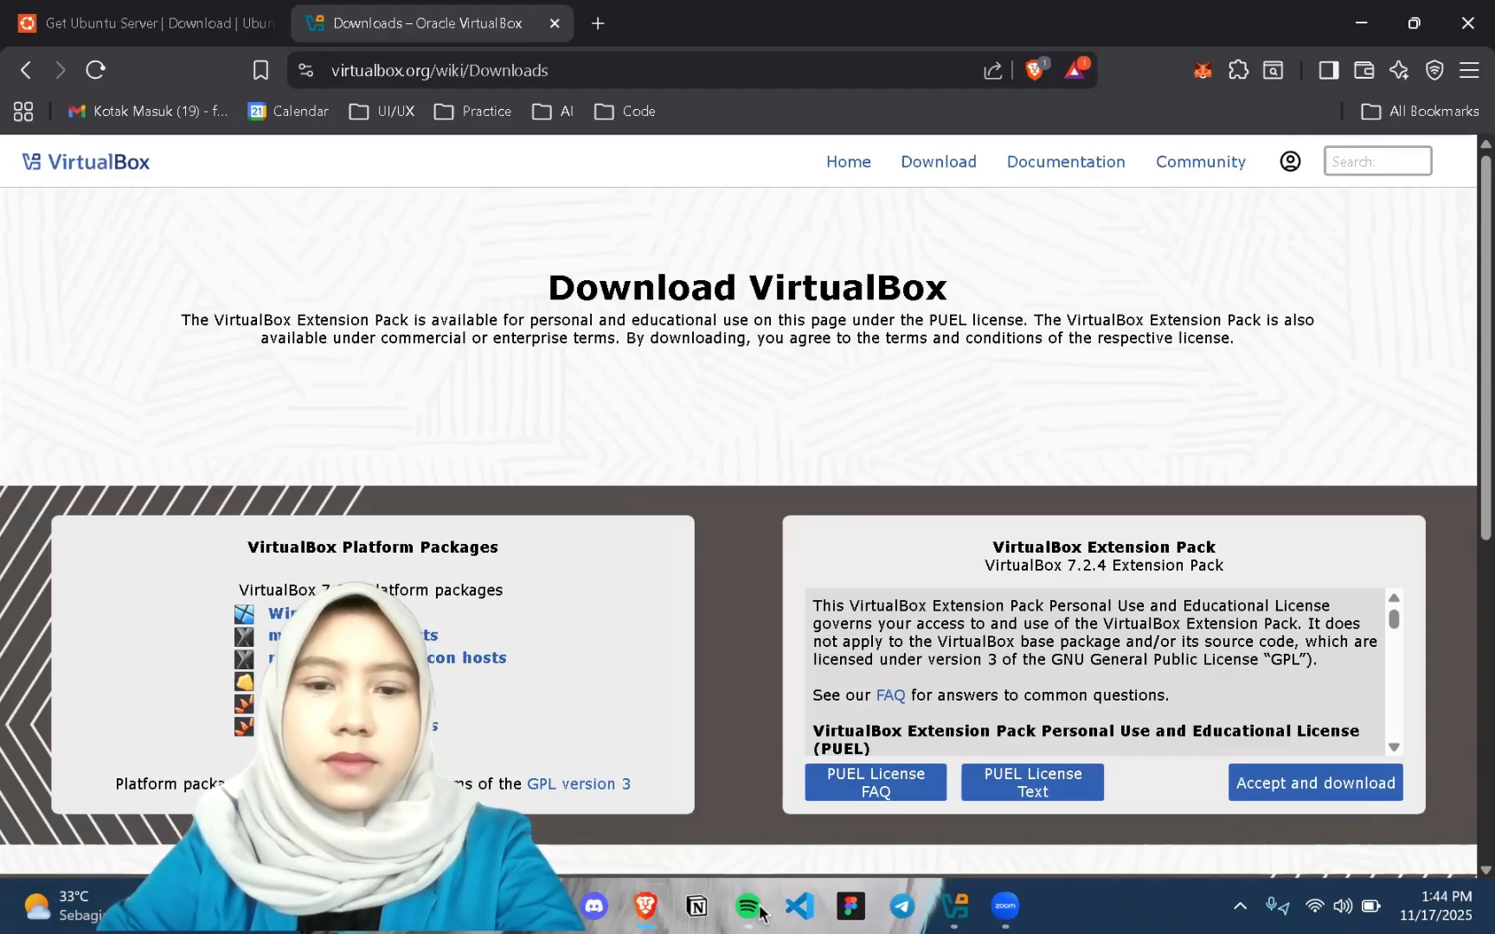
# Switch to Oracle VirtualBox Manager and start a new virtual machine named ubuntu24 in the default VM folder
pyautogui.click(954, 906)
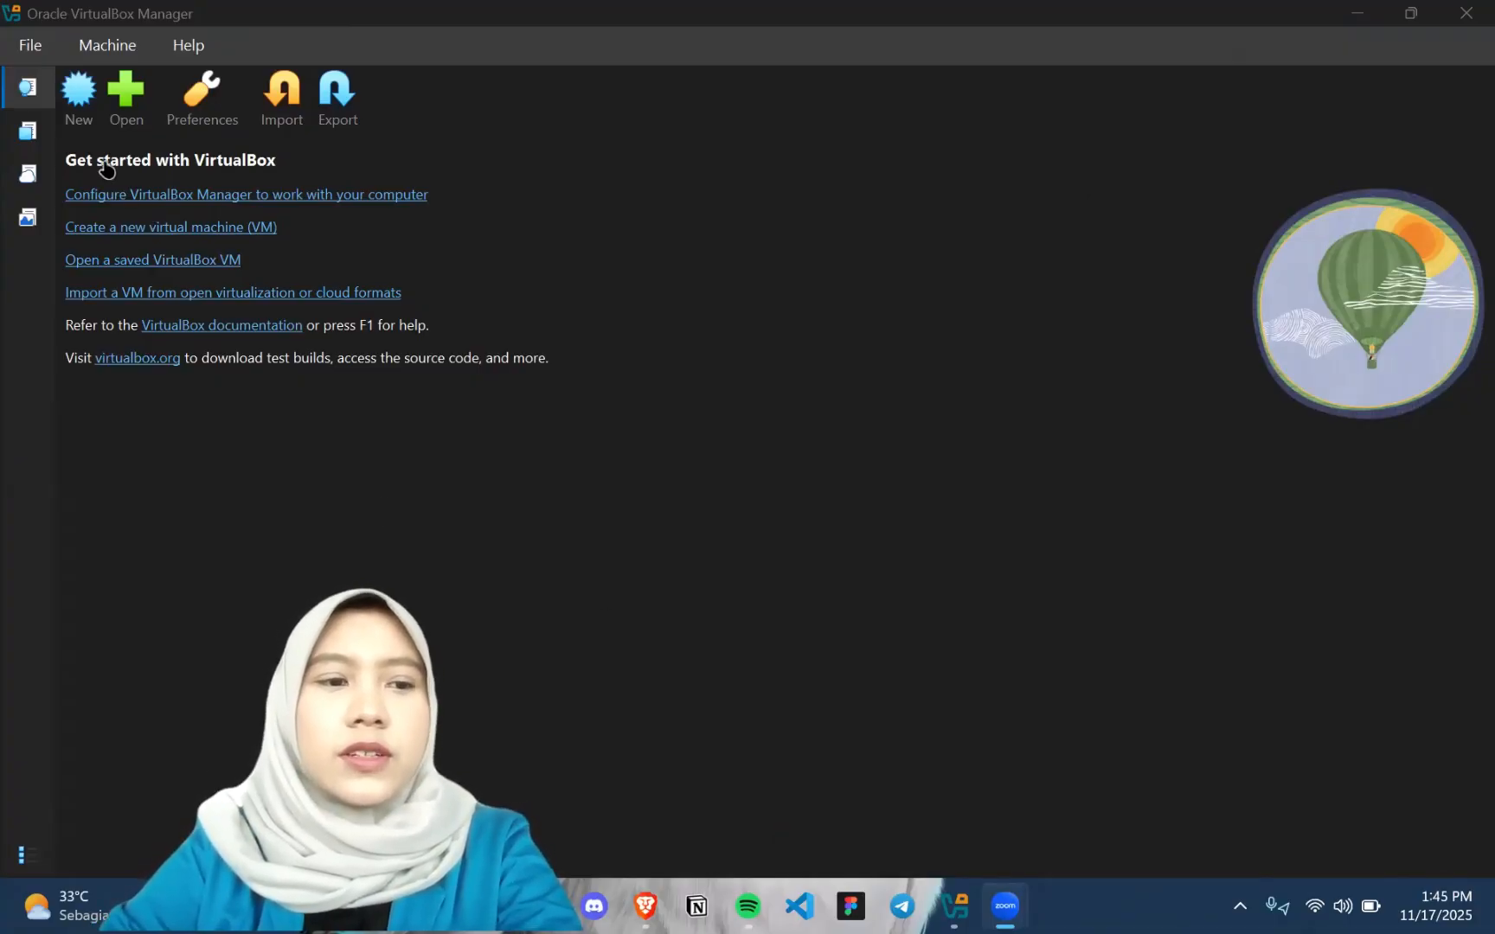
pyautogui.click(78, 95)
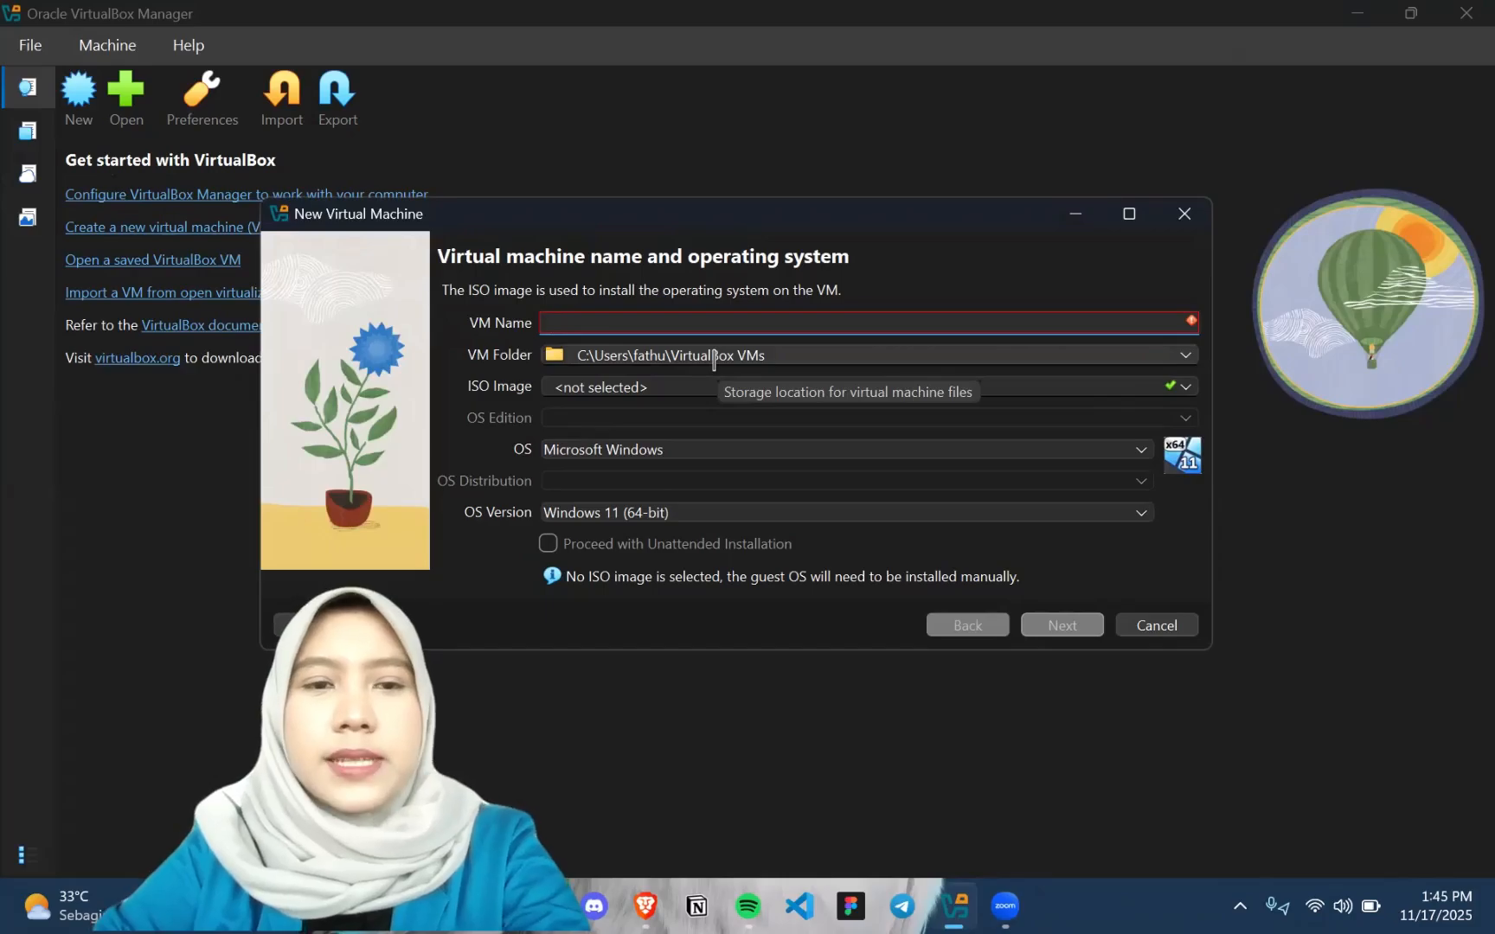
pyautogui.write('ubunt')
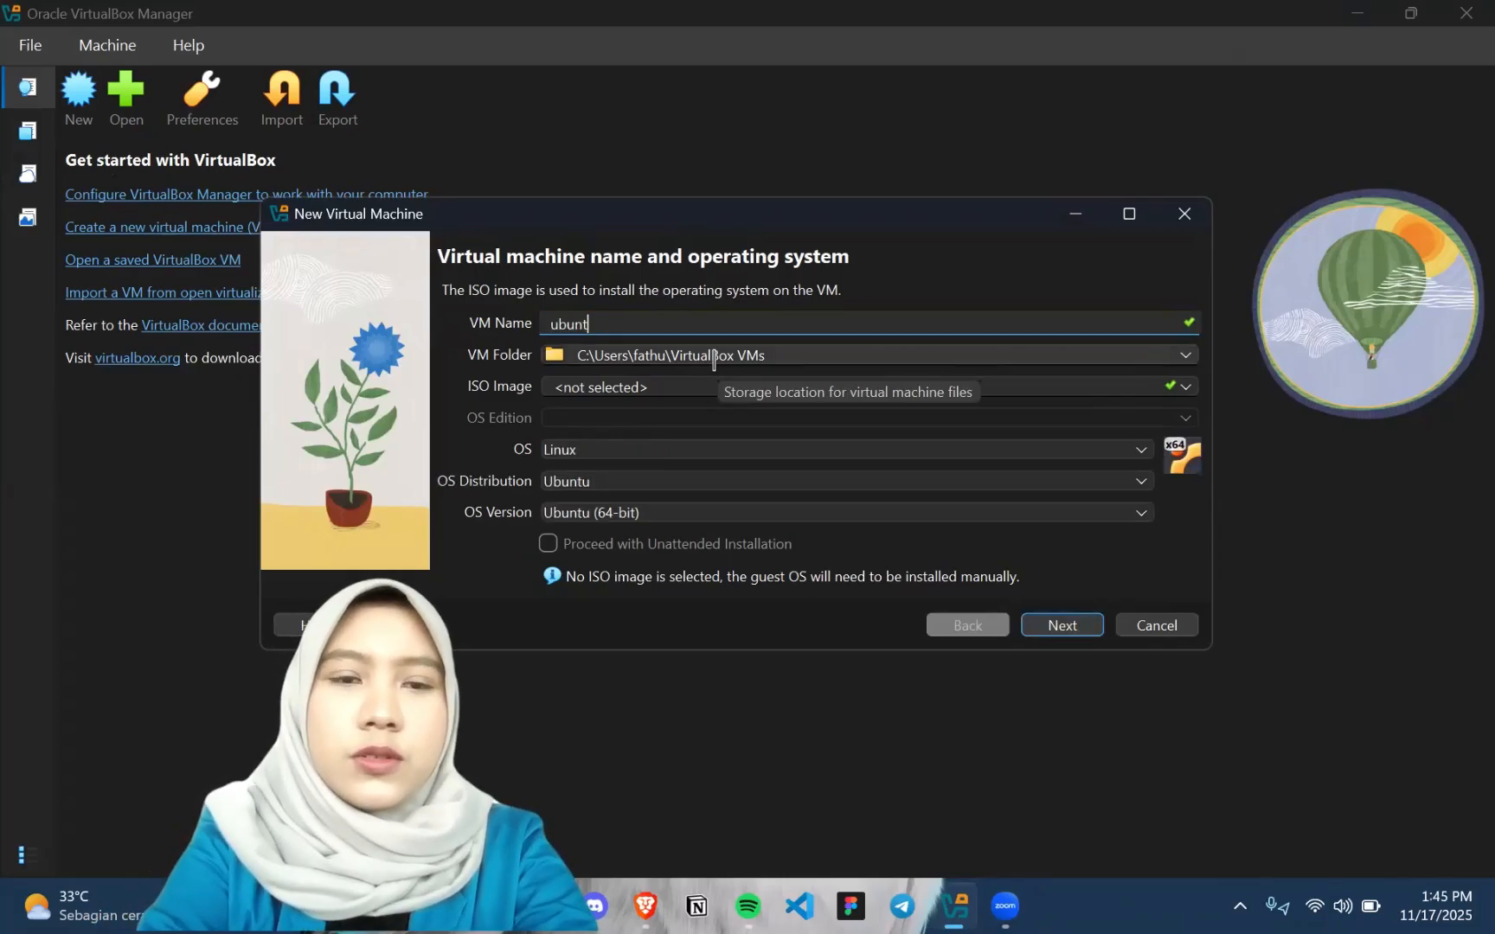
pyautogui.write('u24')
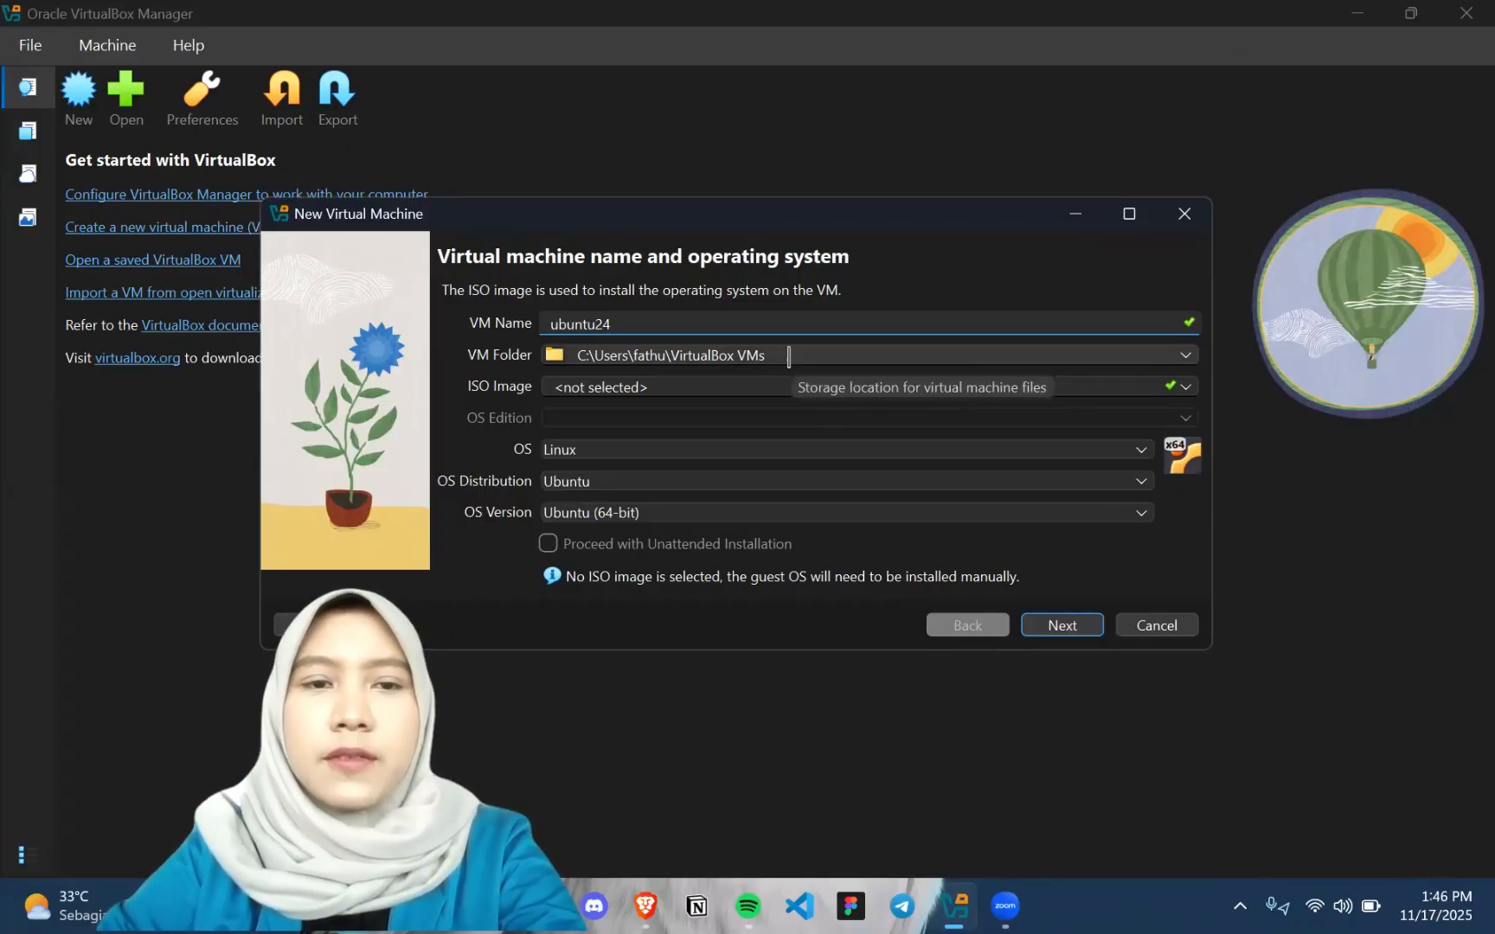
pyautogui.click(893, 349)
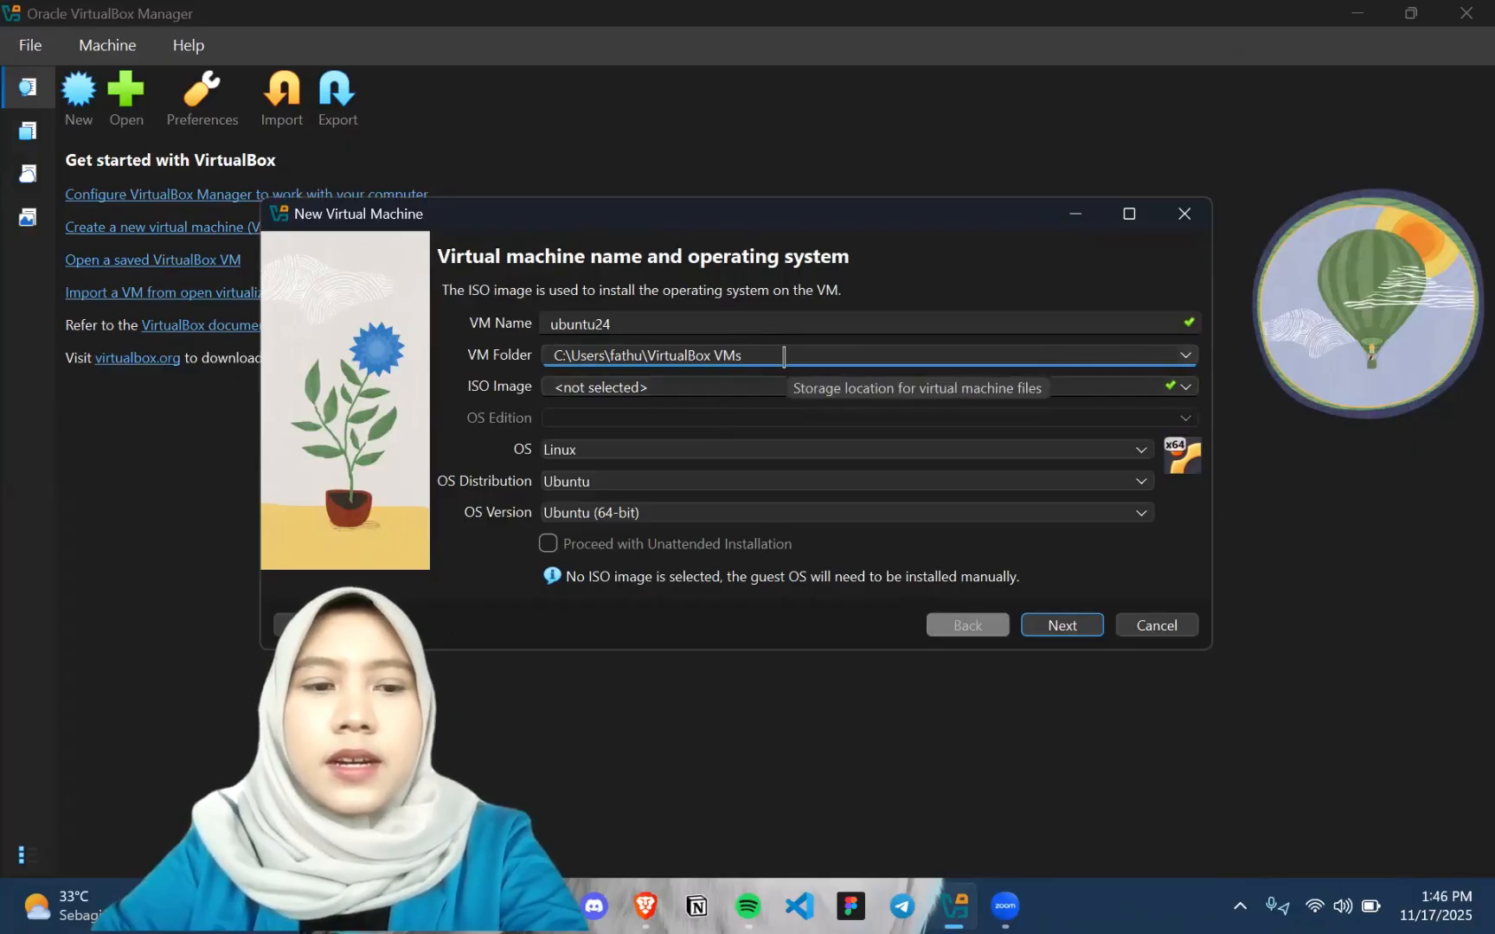
# Attach the ubuntu-24.04.3-live-server-amd64 ISO image from the Downloads folder to the new virtual machine
pyautogui.click(1186, 388)
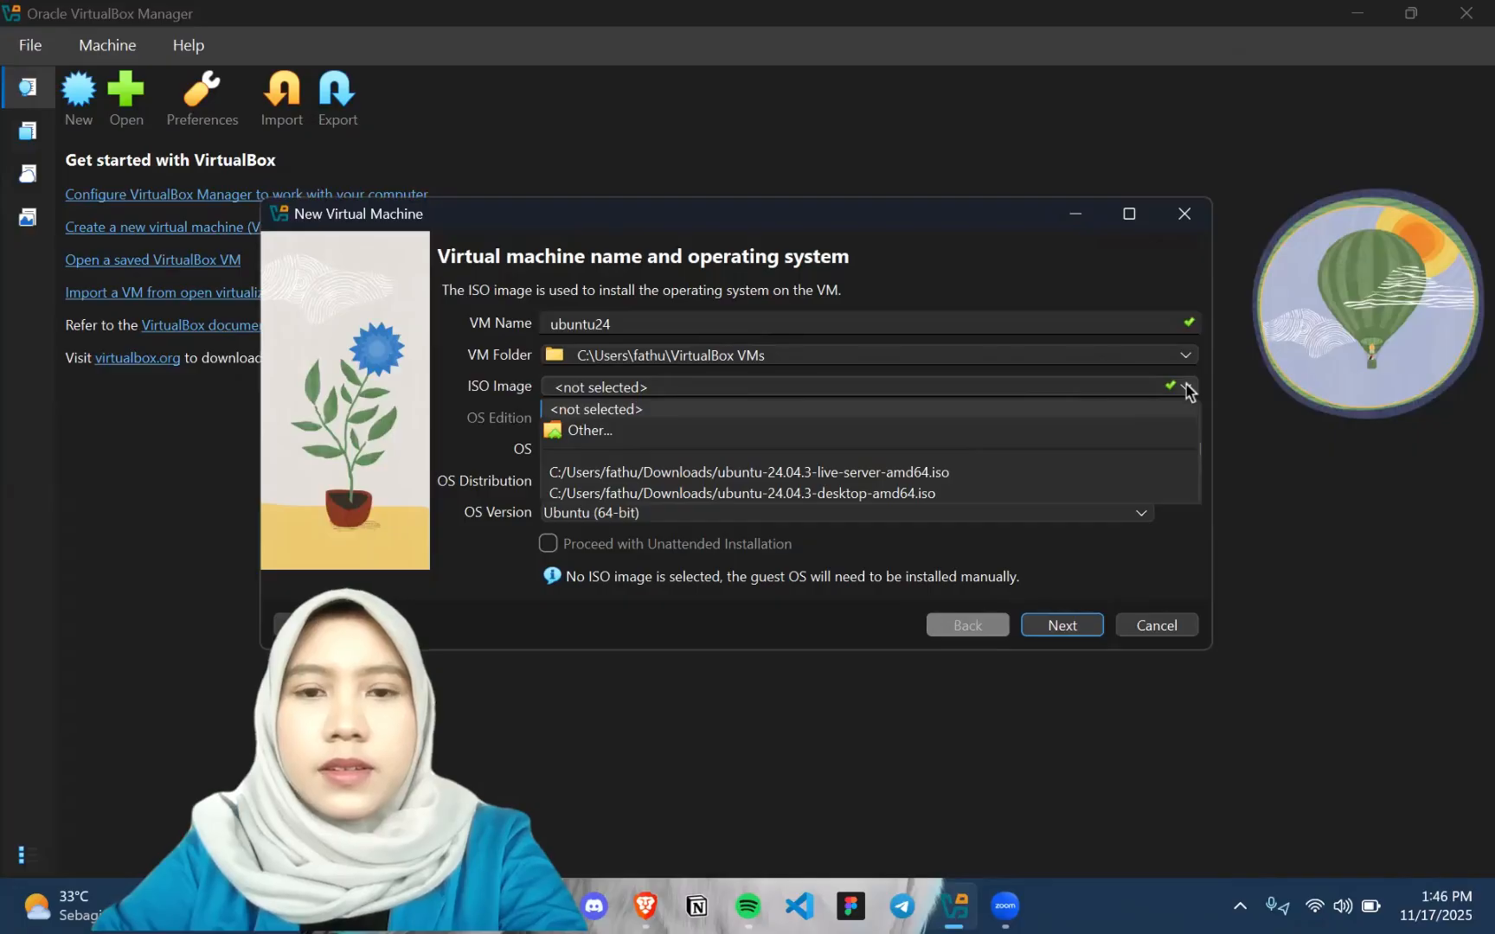
pyautogui.click(954, 432)
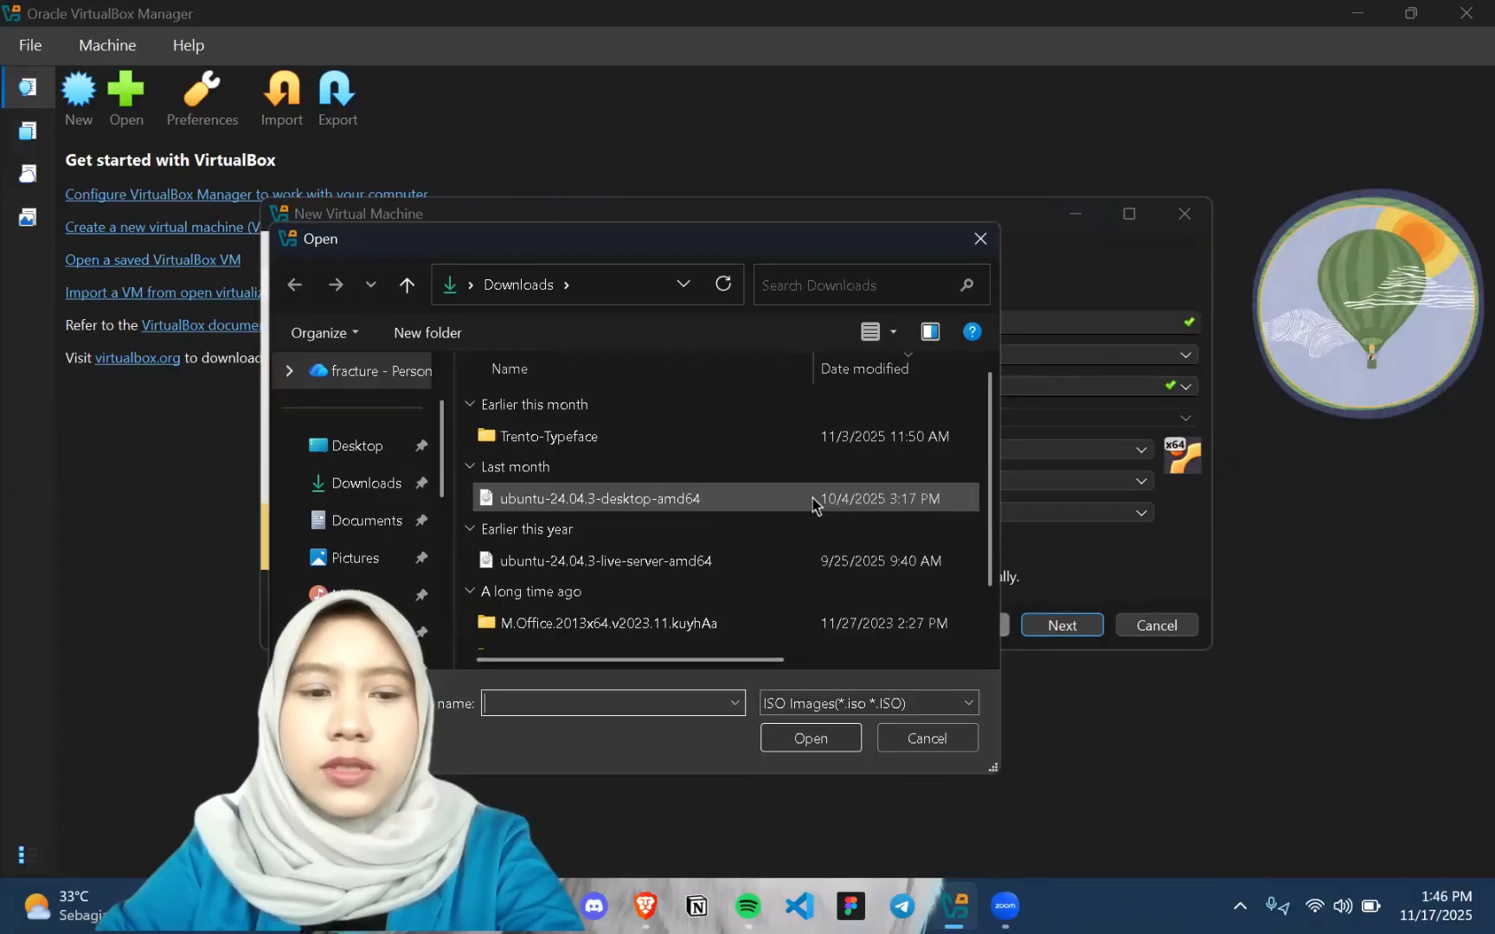
pyautogui.click(765, 562)
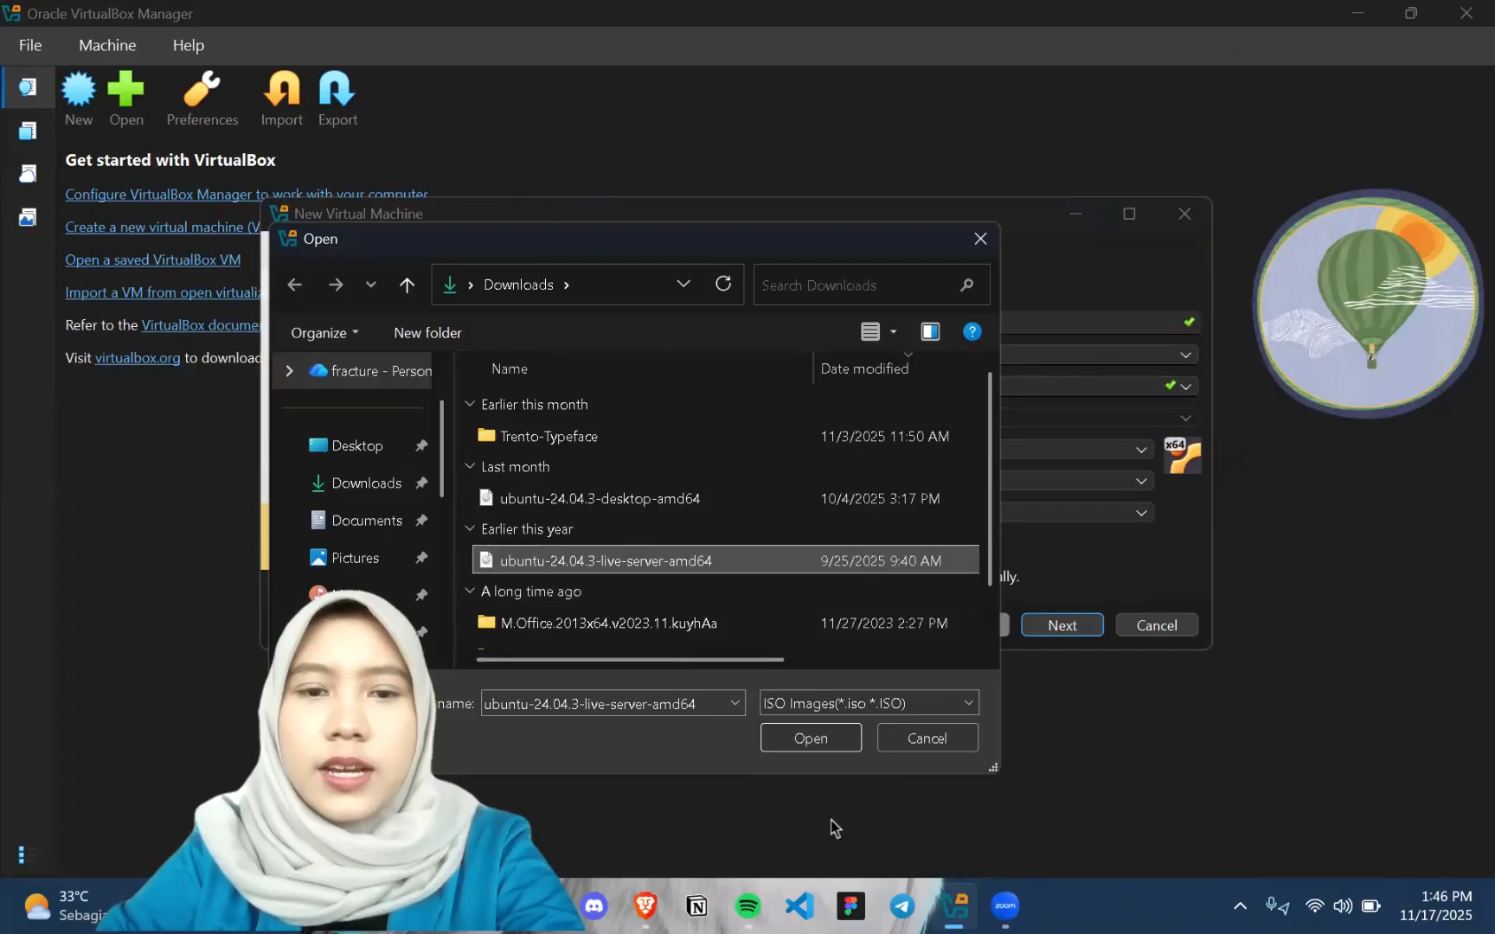
pyautogui.click(831, 749)
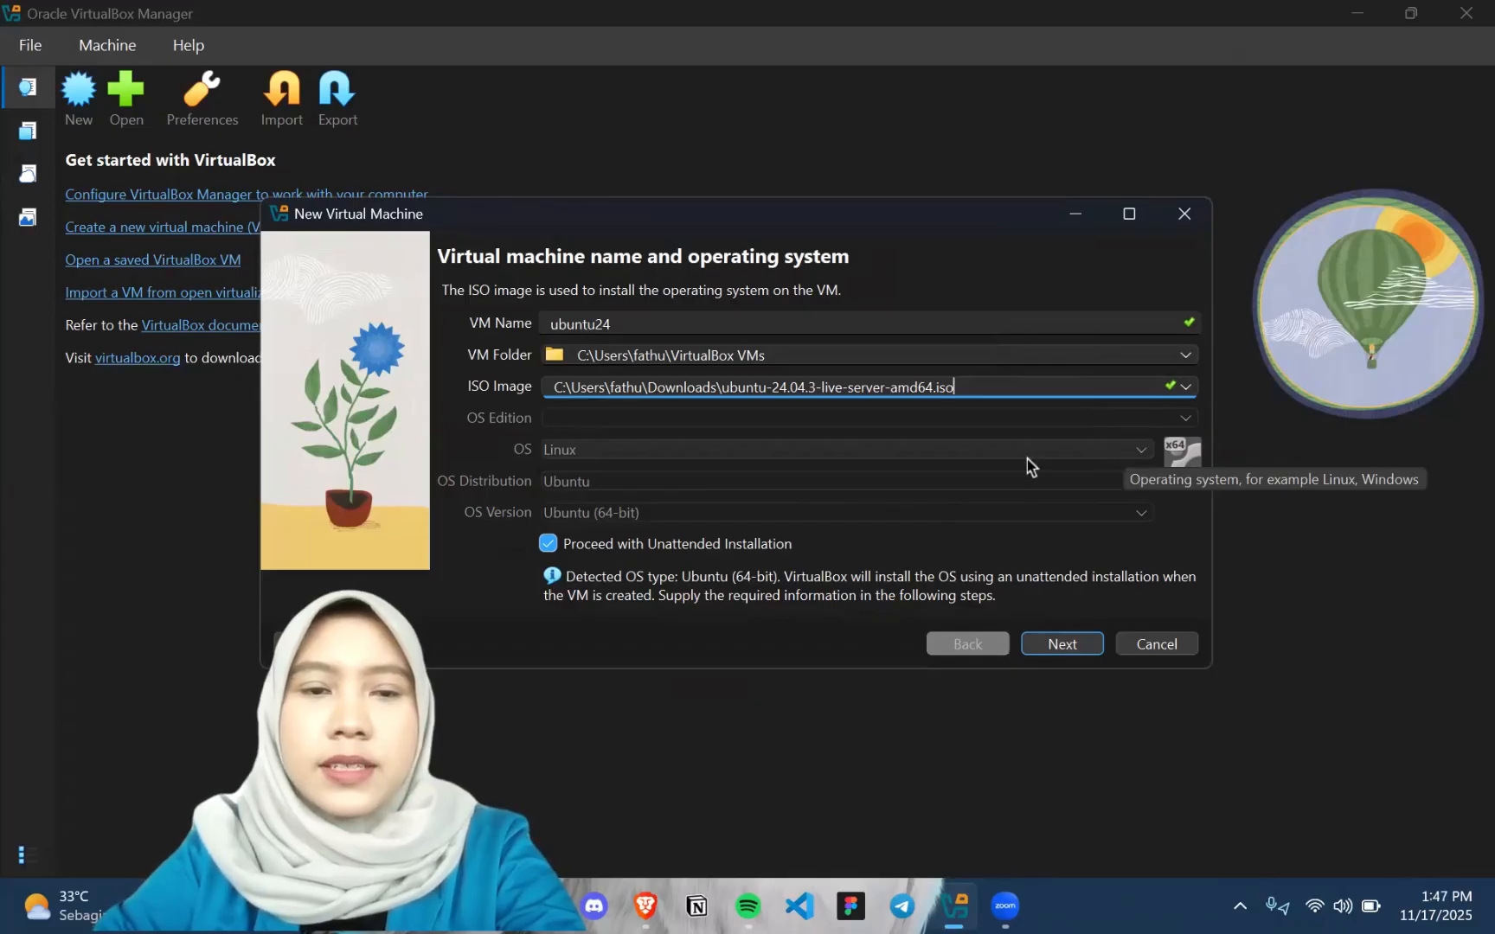
# Turn off unattended installation, keep Linux as the OS, and continue to the virtual hardware settings
pyautogui.click(635, 545)
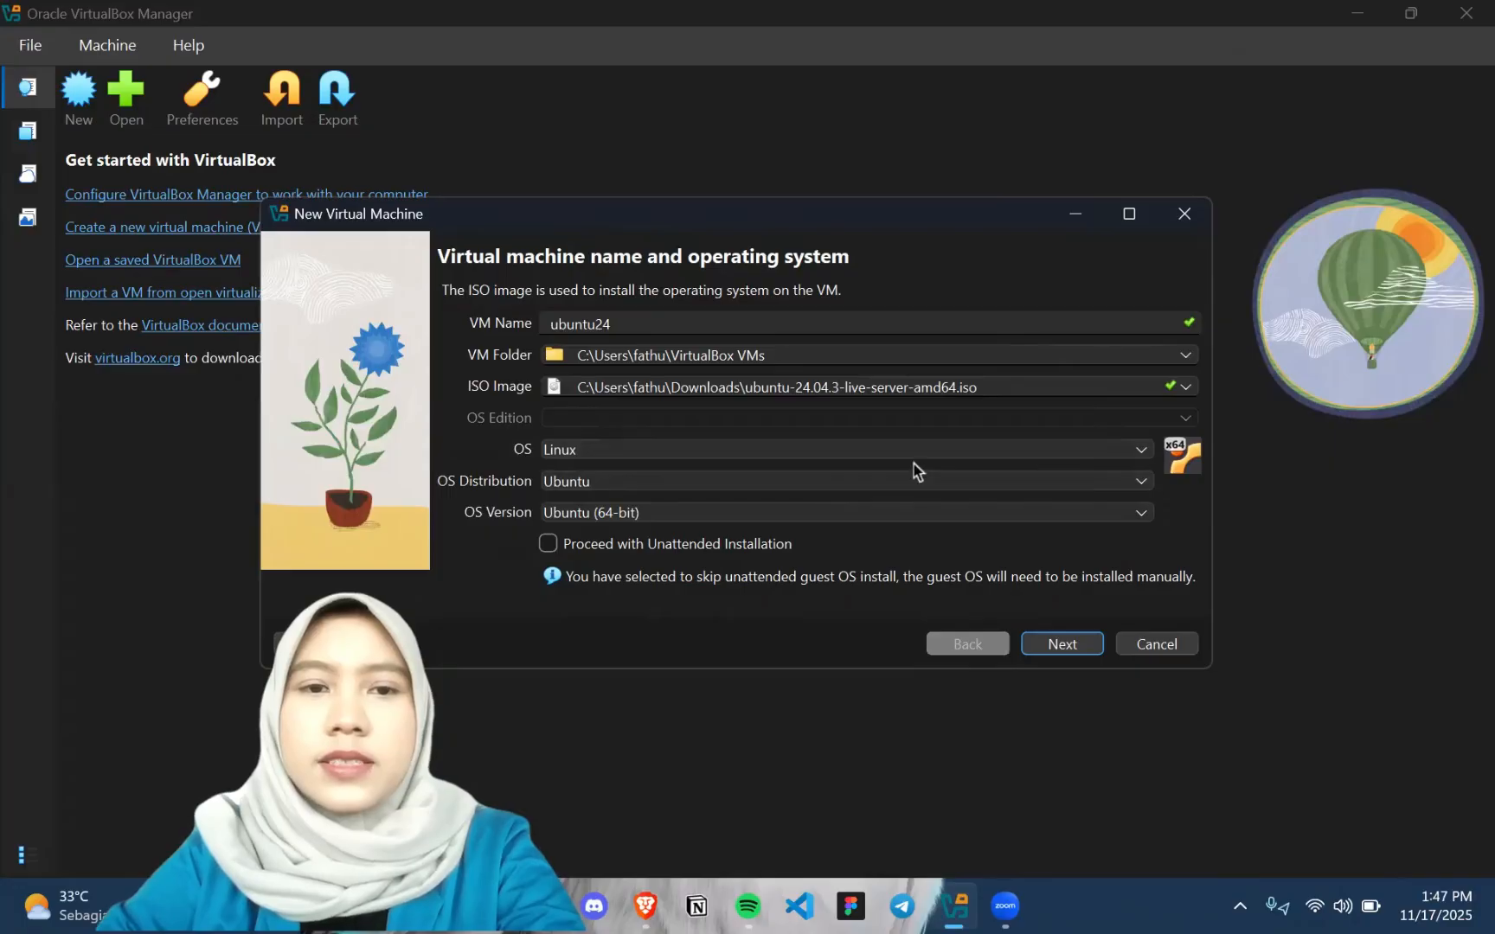
pyautogui.click(750, 460)
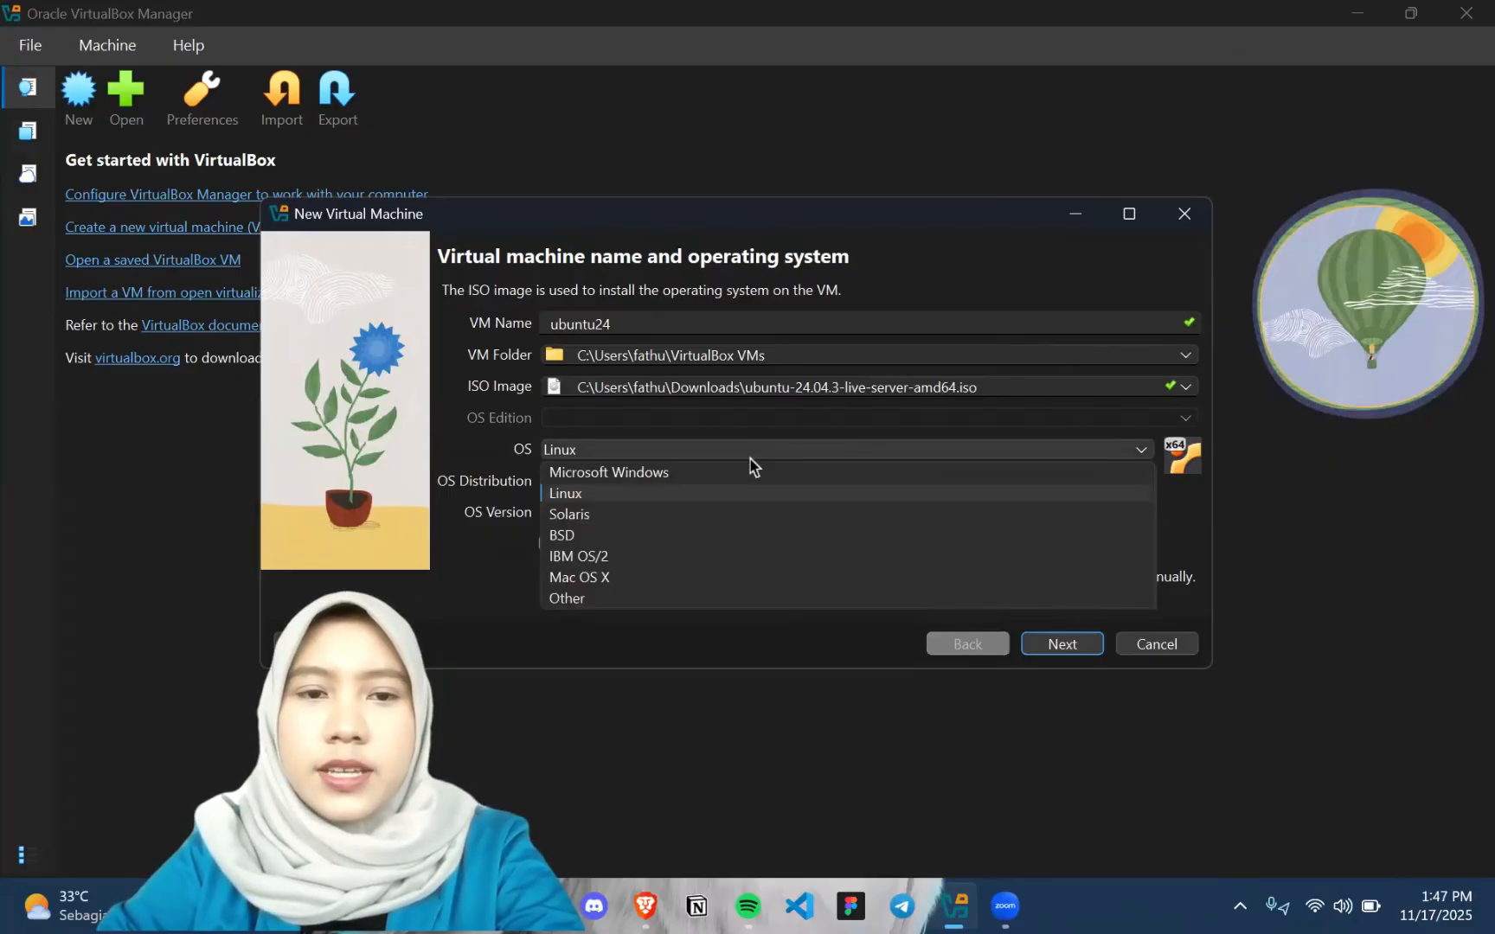
pyautogui.click(749, 459)
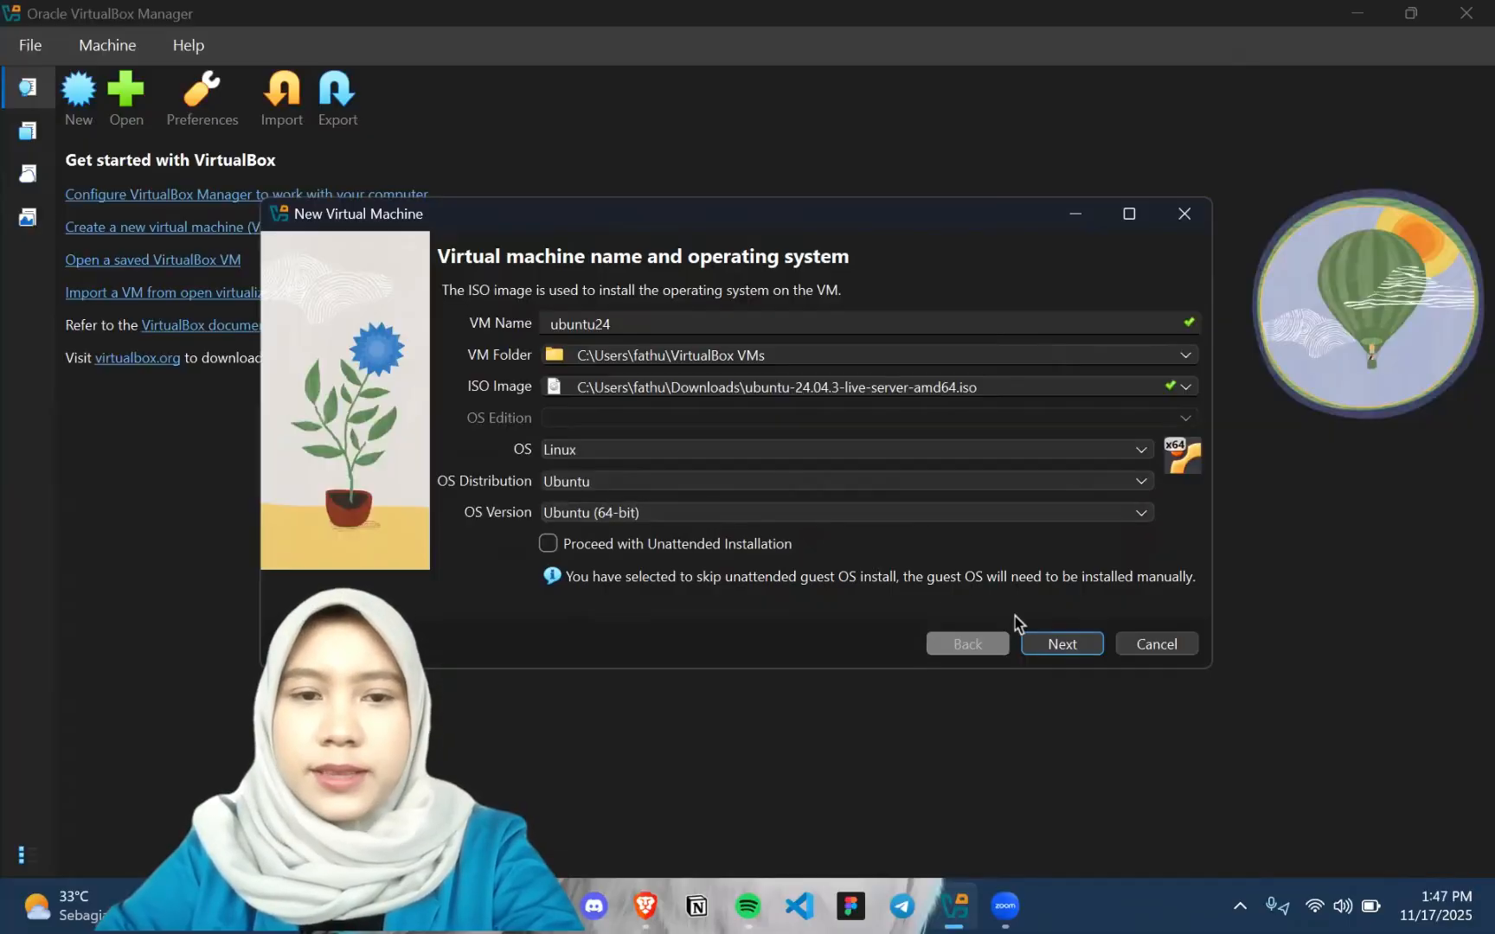
pyautogui.click(1059, 646)
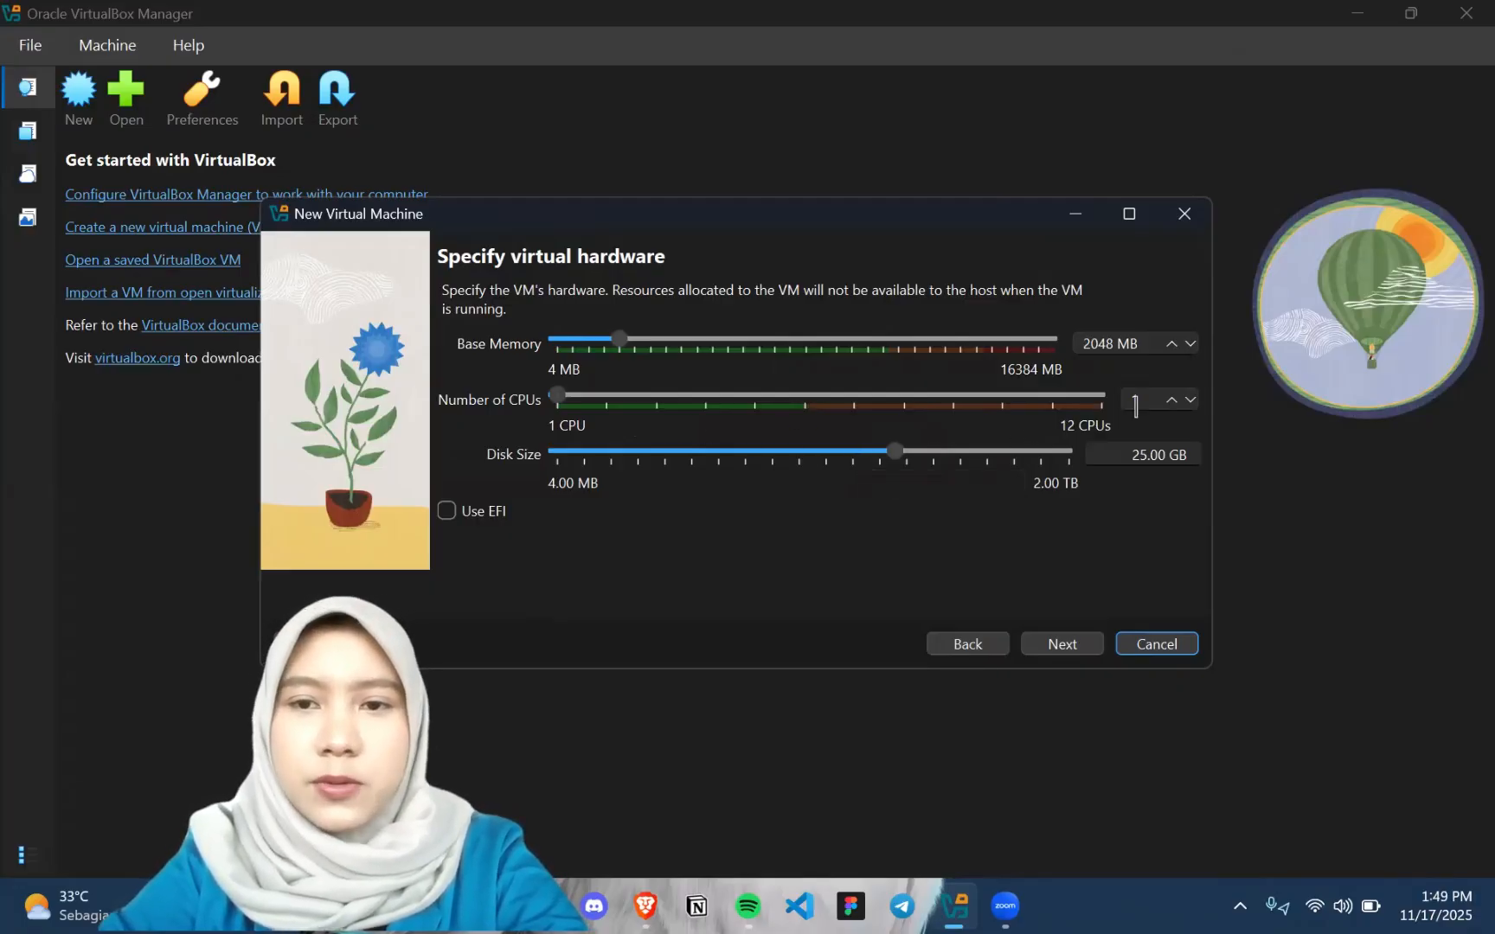
# Set the number of CPUs to 2, keeping the default memory and disk size, and finish creating the virtual machine
pyautogui.click(1171, 400)
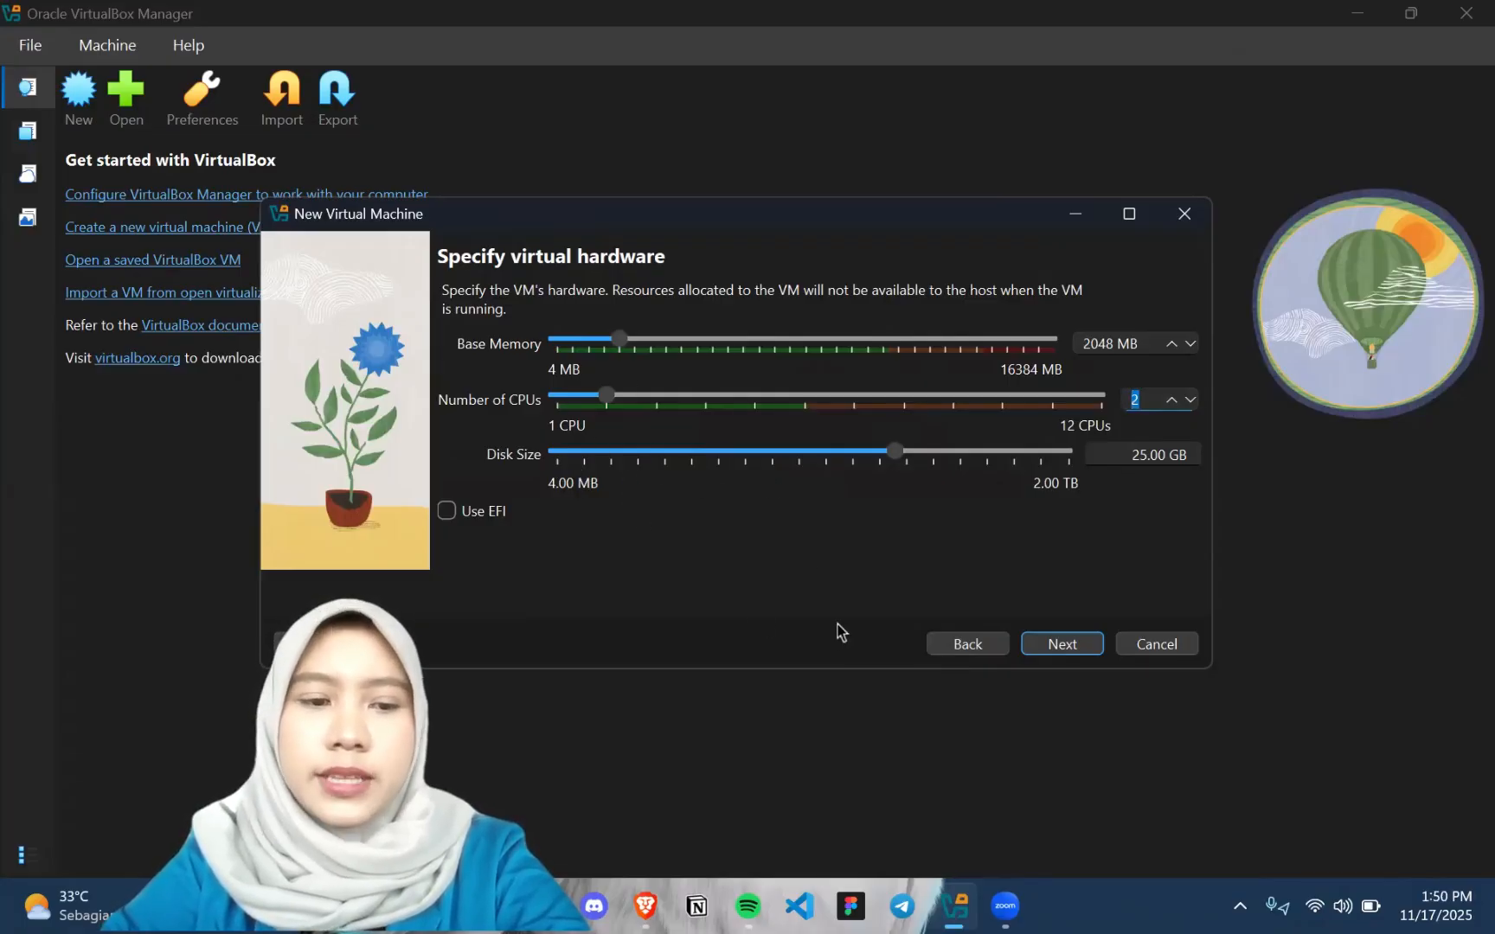
pyautogui.click(1059, 644)
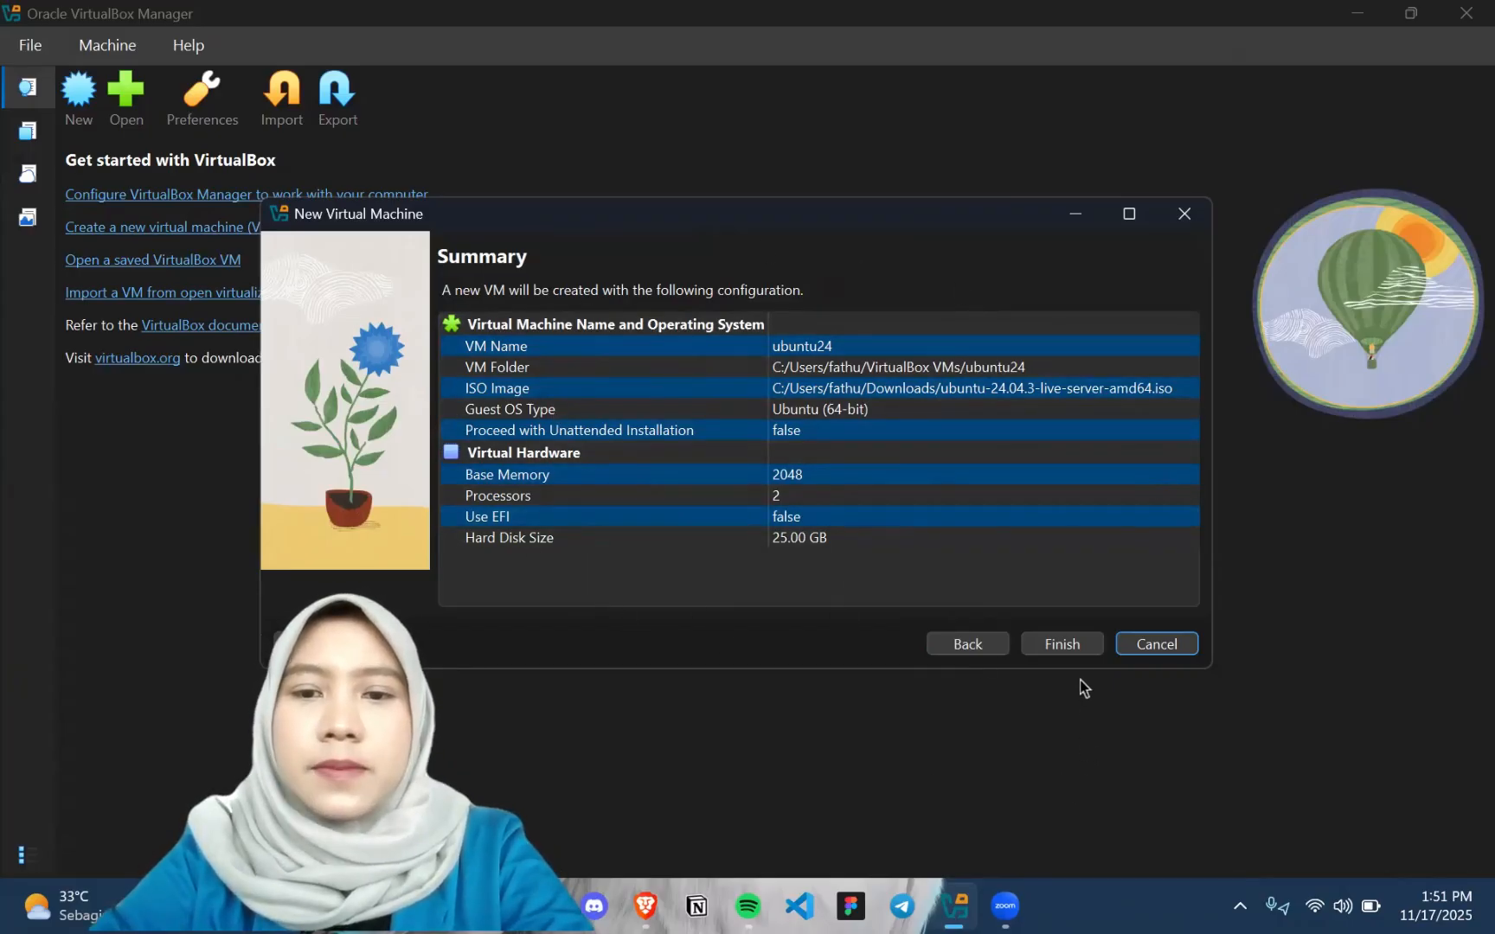
pyautogui.click(1075, 641)
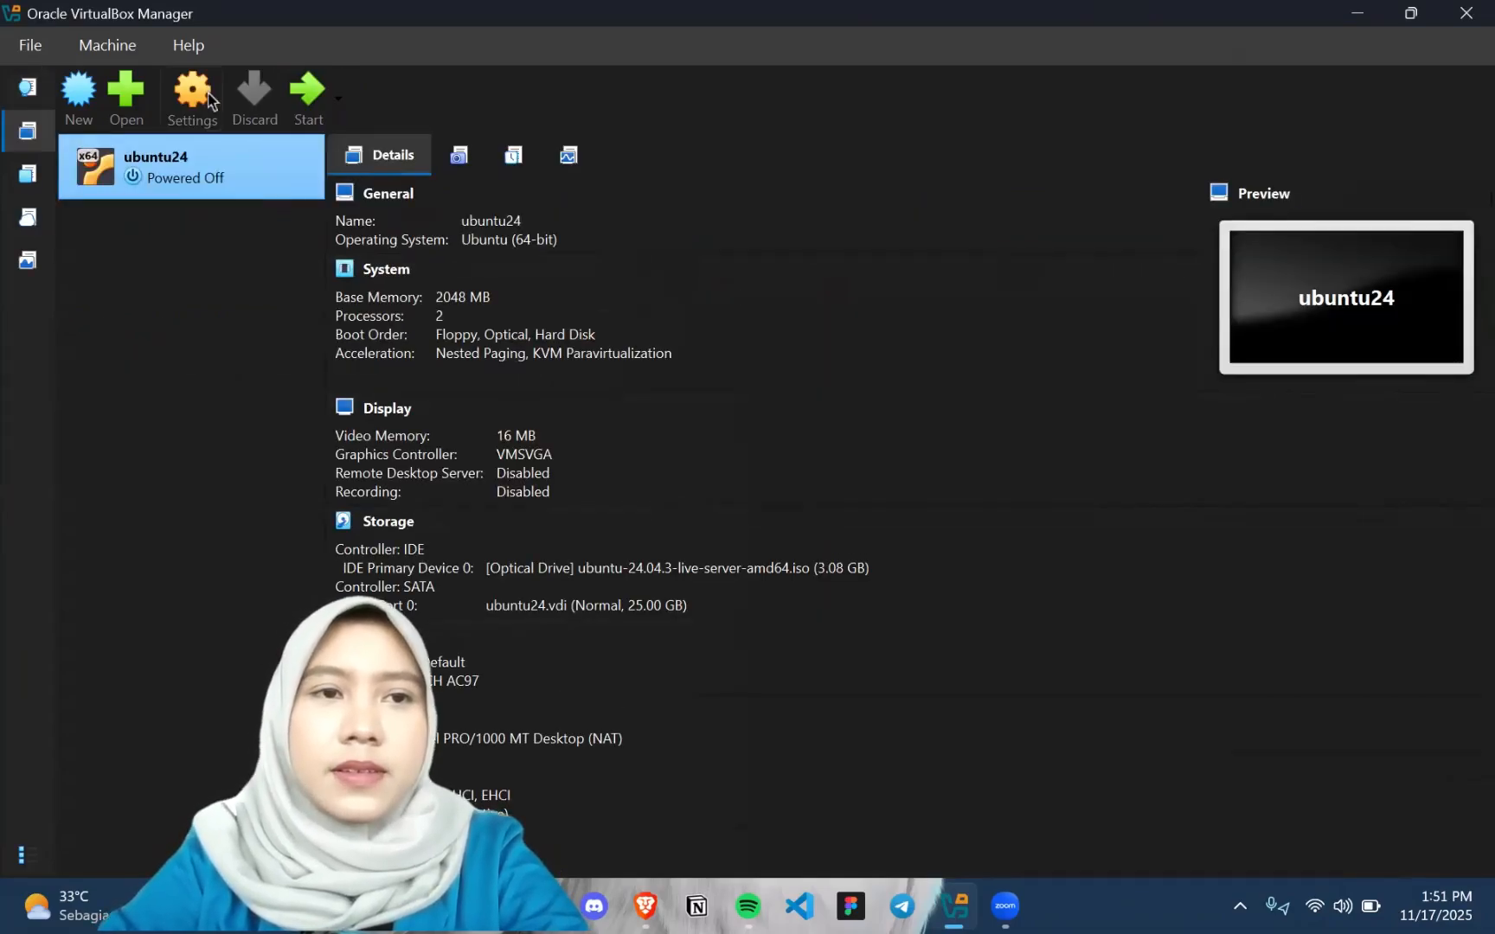
# In the ubuntu24 machine's network settings, attach Adapter 1 to Bridged Adapter
pyautogui.click(192, 95)
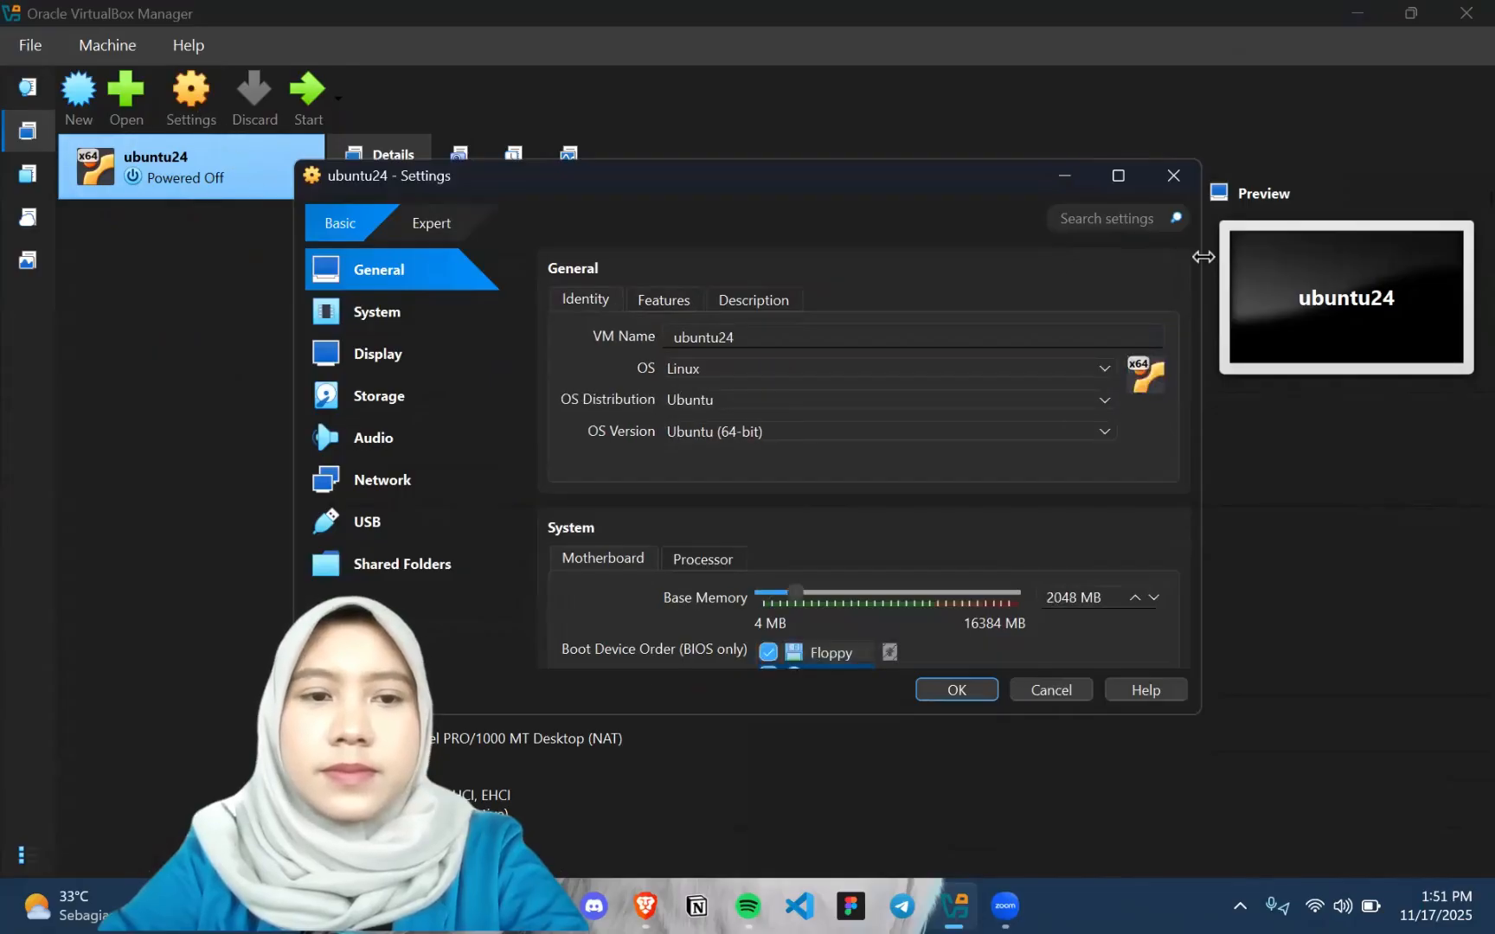
pyautogui.click(1173, 176)
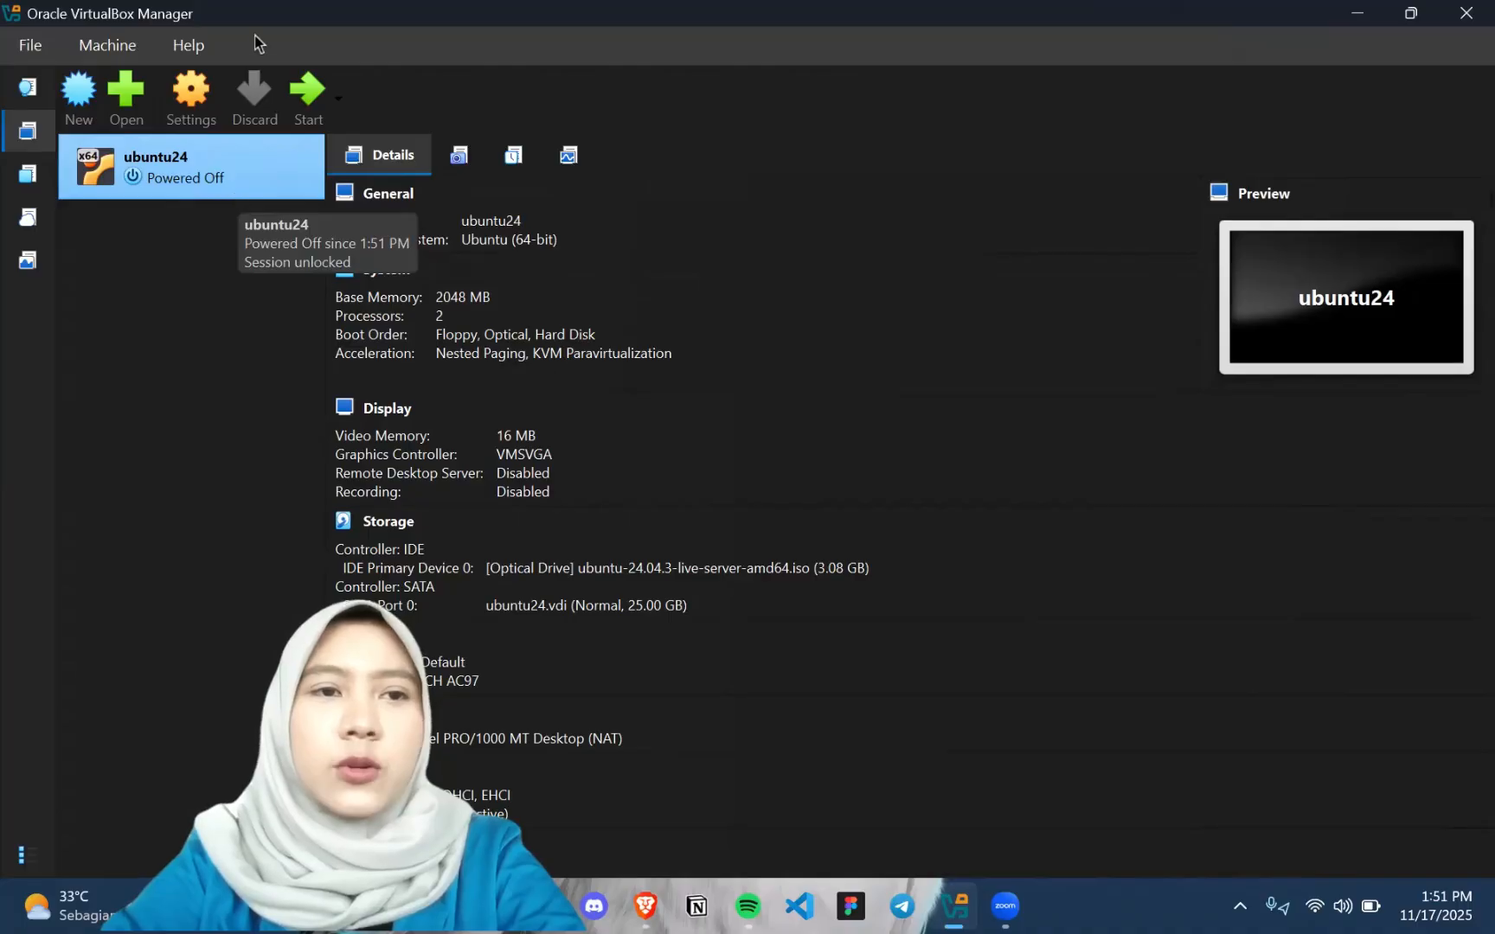
pyautogui.click(202, 108)
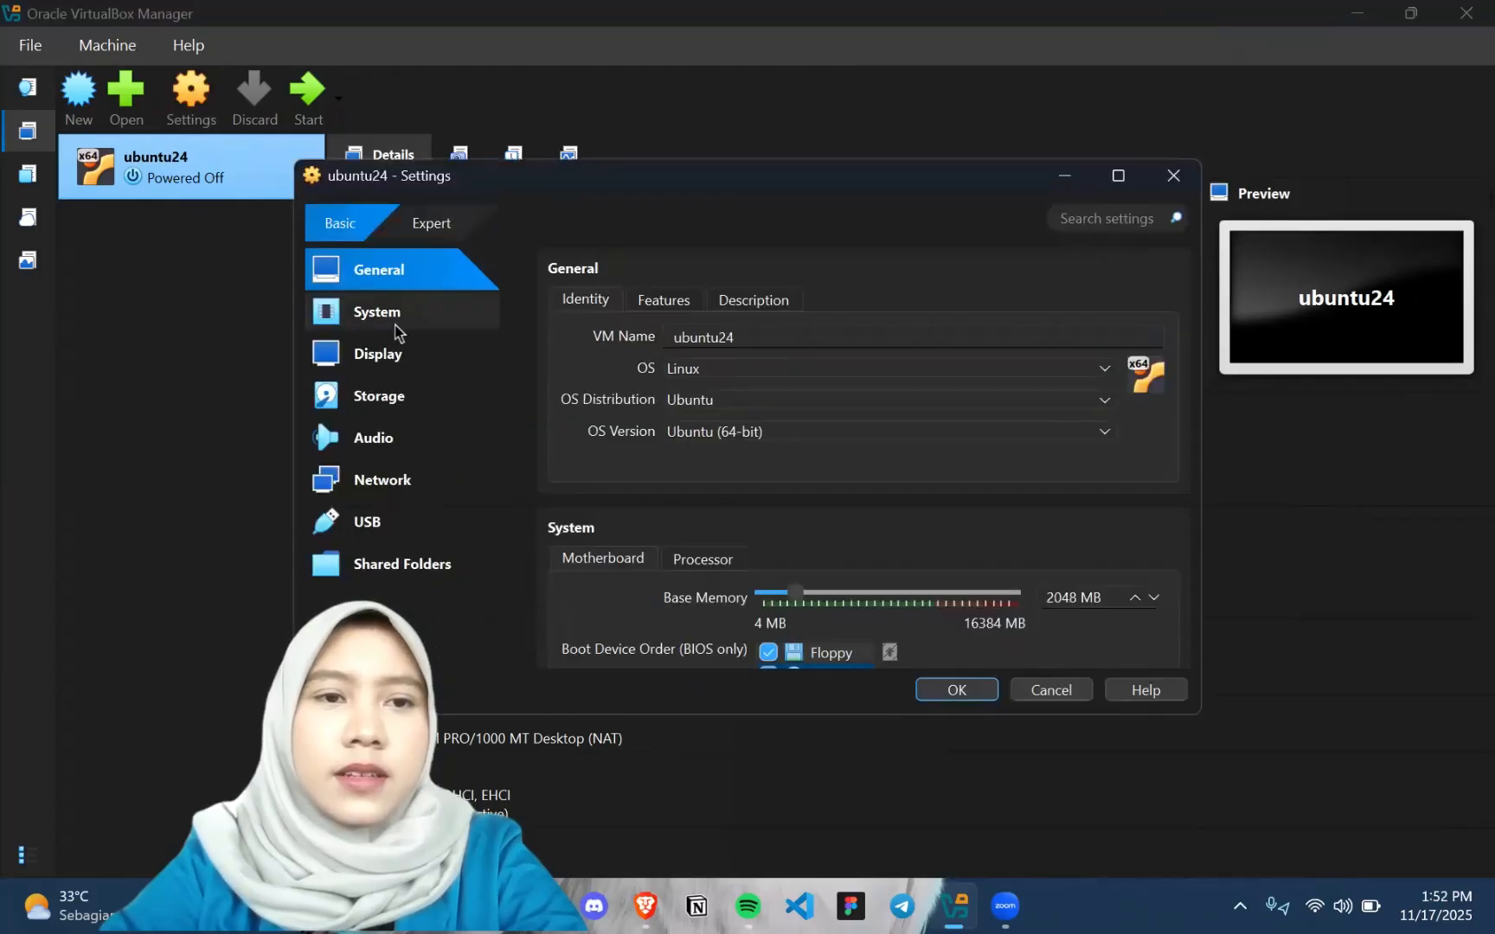
pyautogui.click(446, 486)
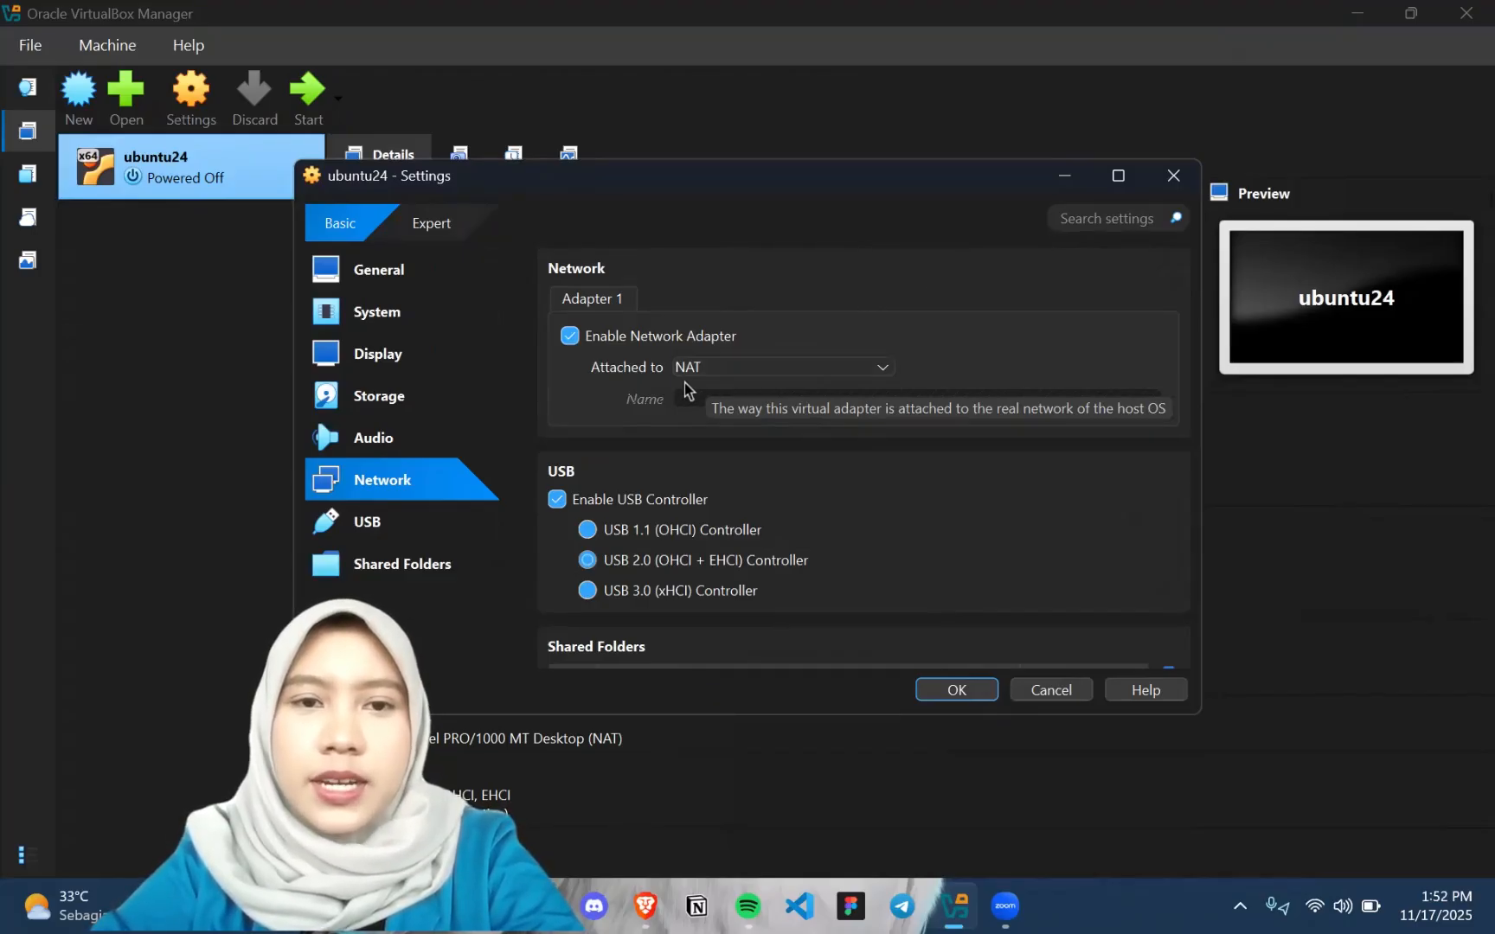
pyautogui.click(742, 372)
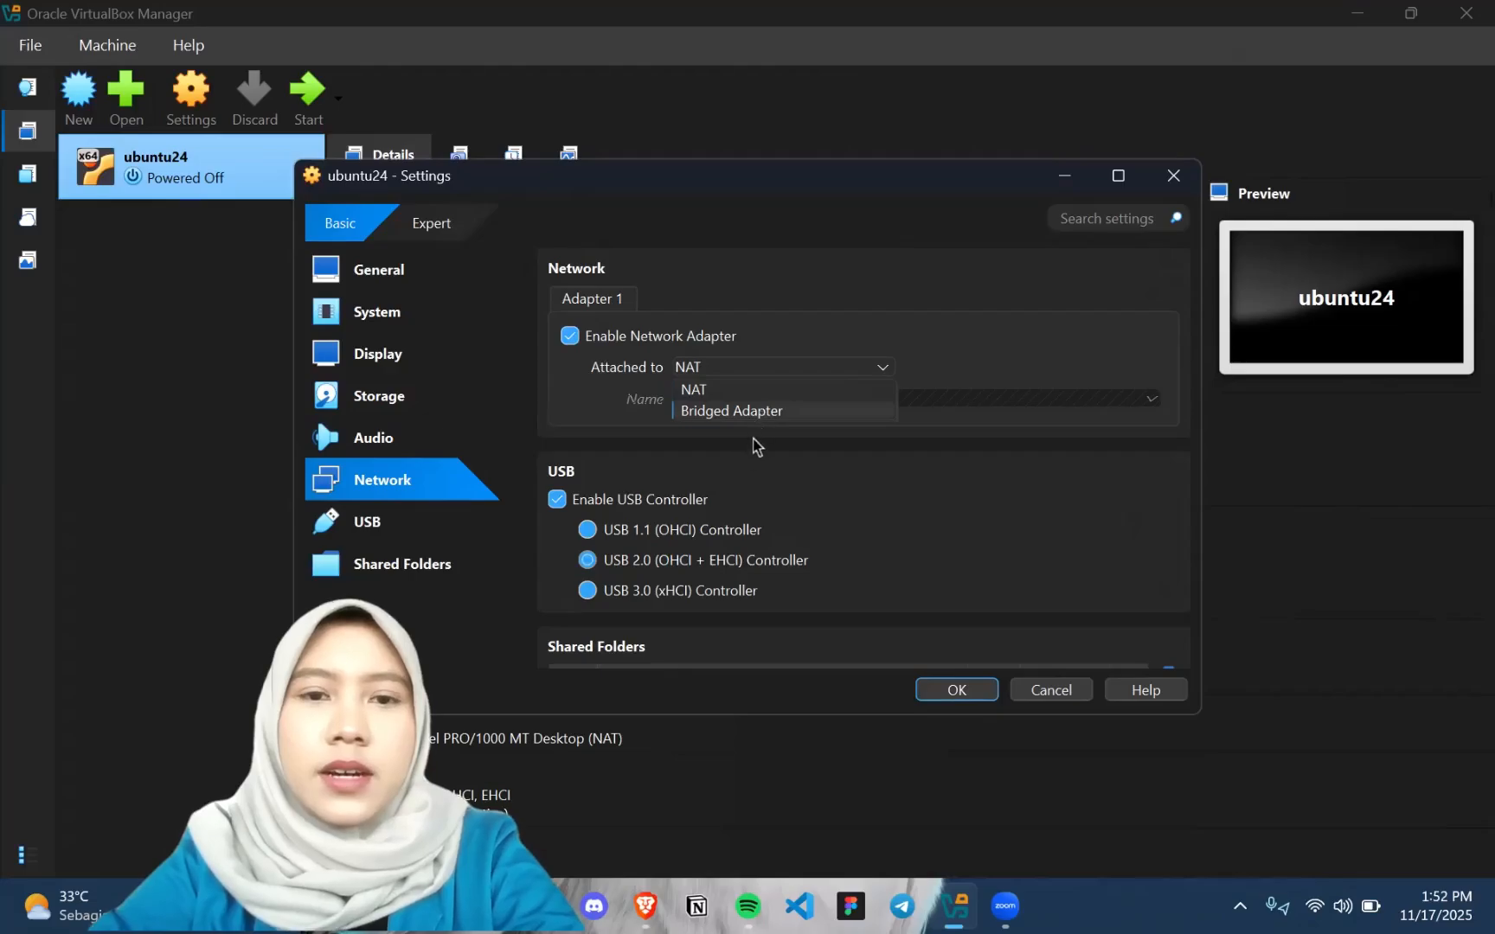
pyautogui.click(776, 413)
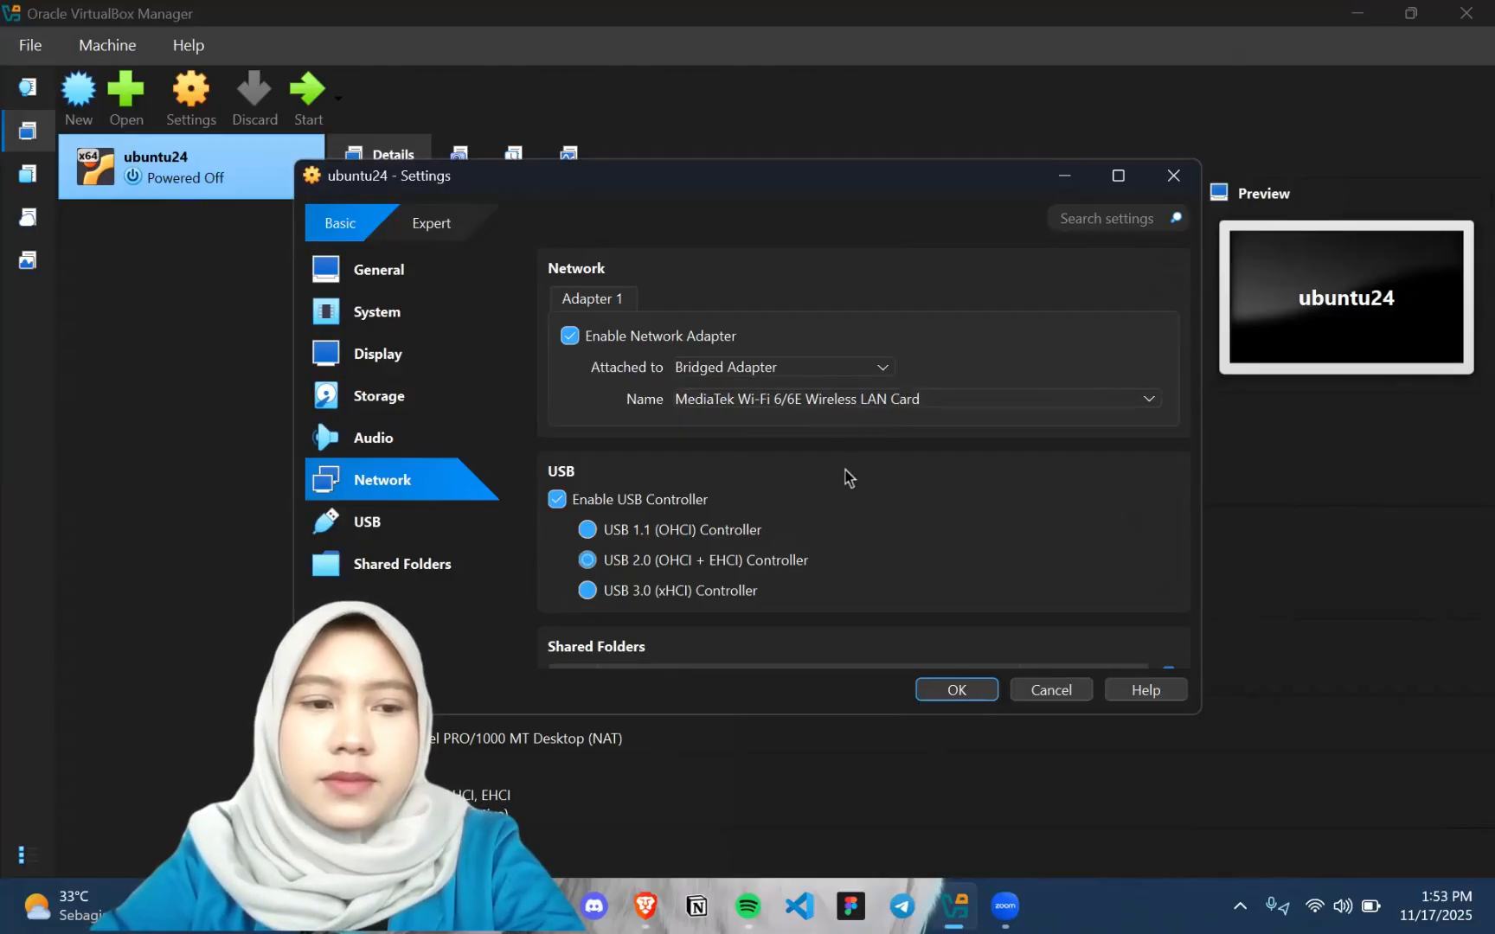
# Choose MediaTek Wi-Fi 6/6E Wireless LAN Card as the host adapter for the bridged connection and review the neighbouring settings
pyautogui.click(873, 410)
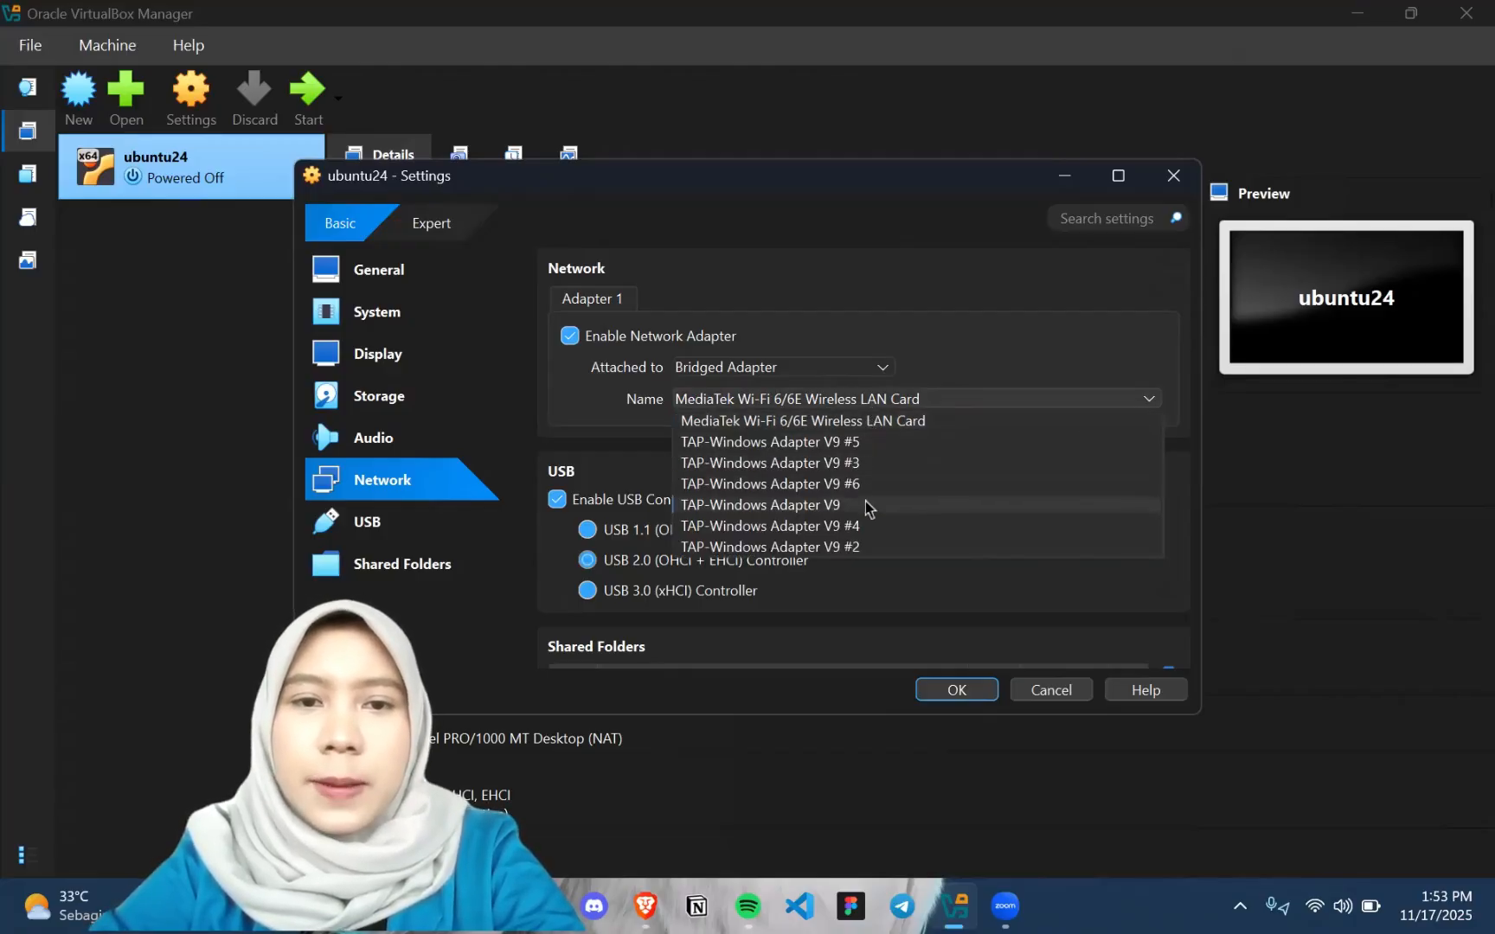
pyautogui.click(905, 423)
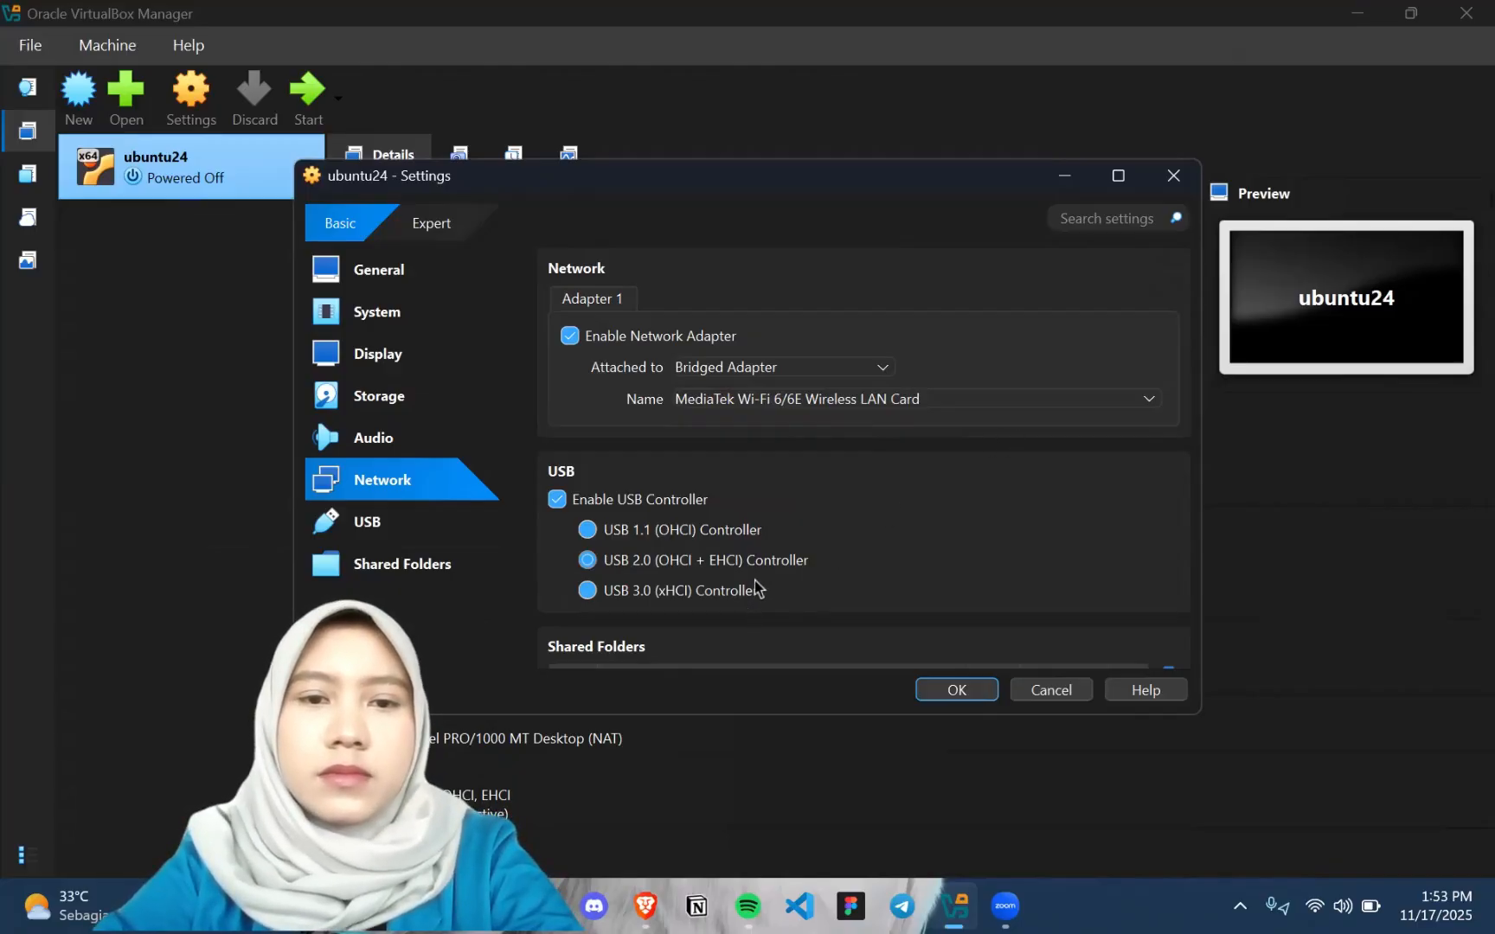
pyautogui.click(910, 399)
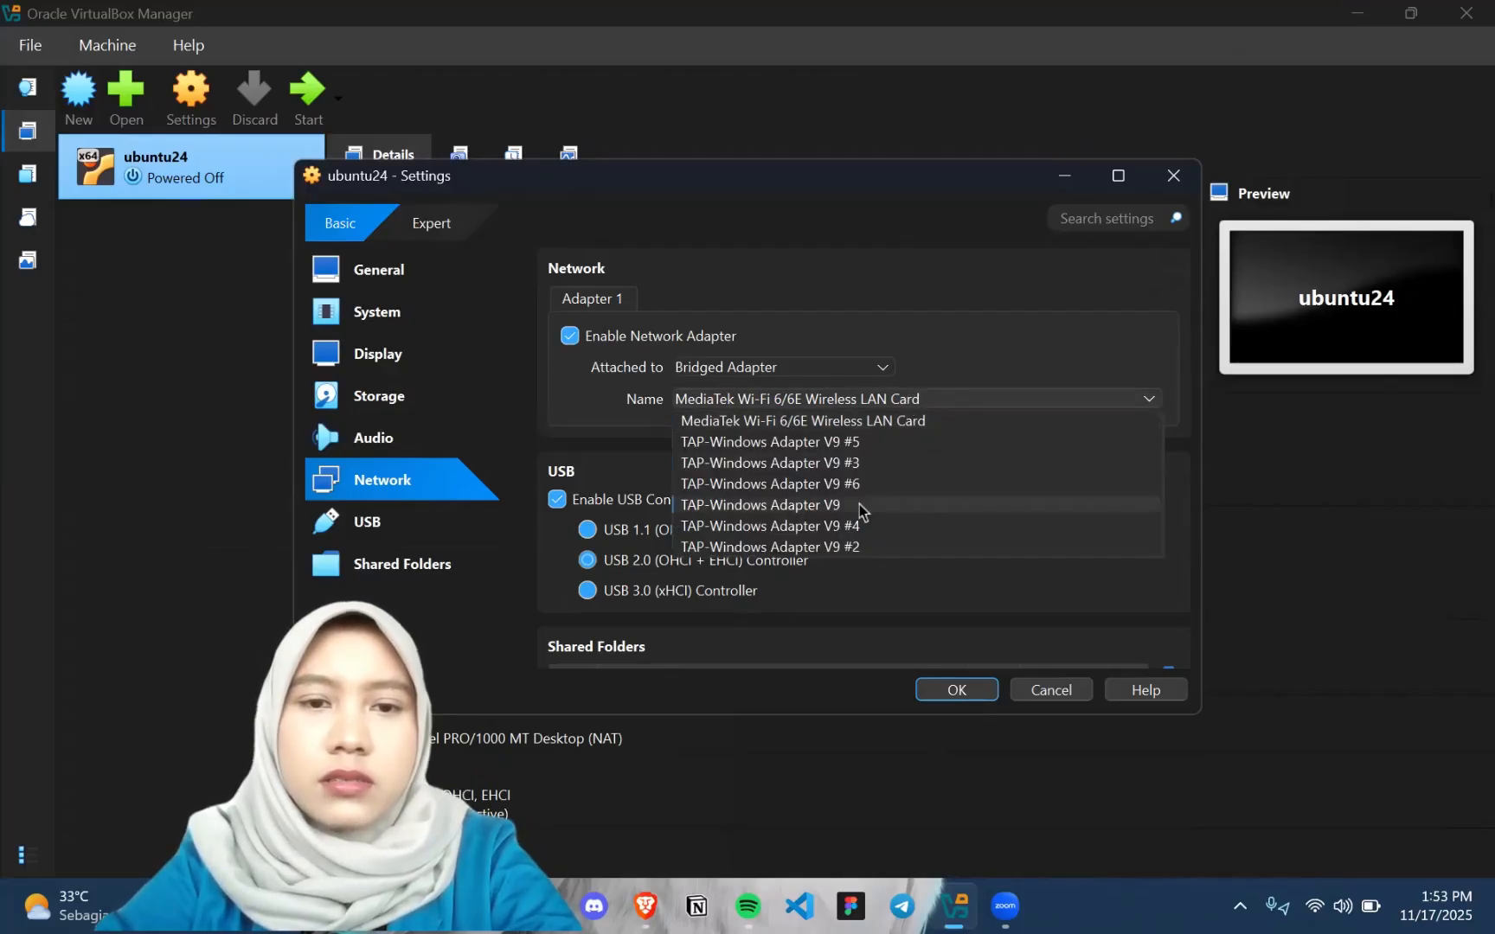
pyautogui.click(883, 421)
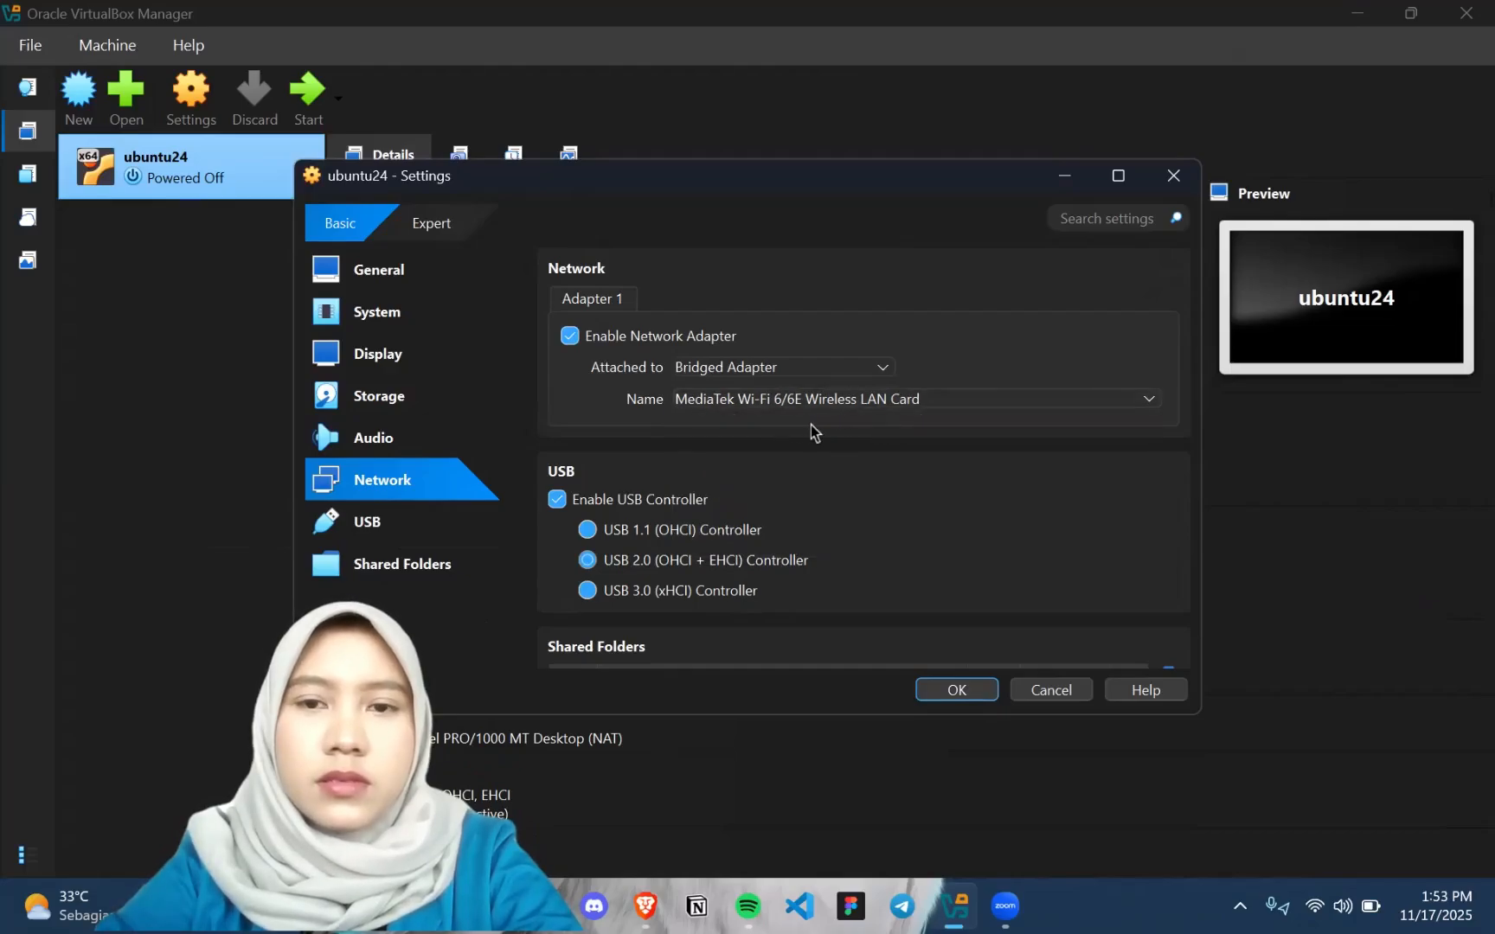
pyautogui.click(943, 400)
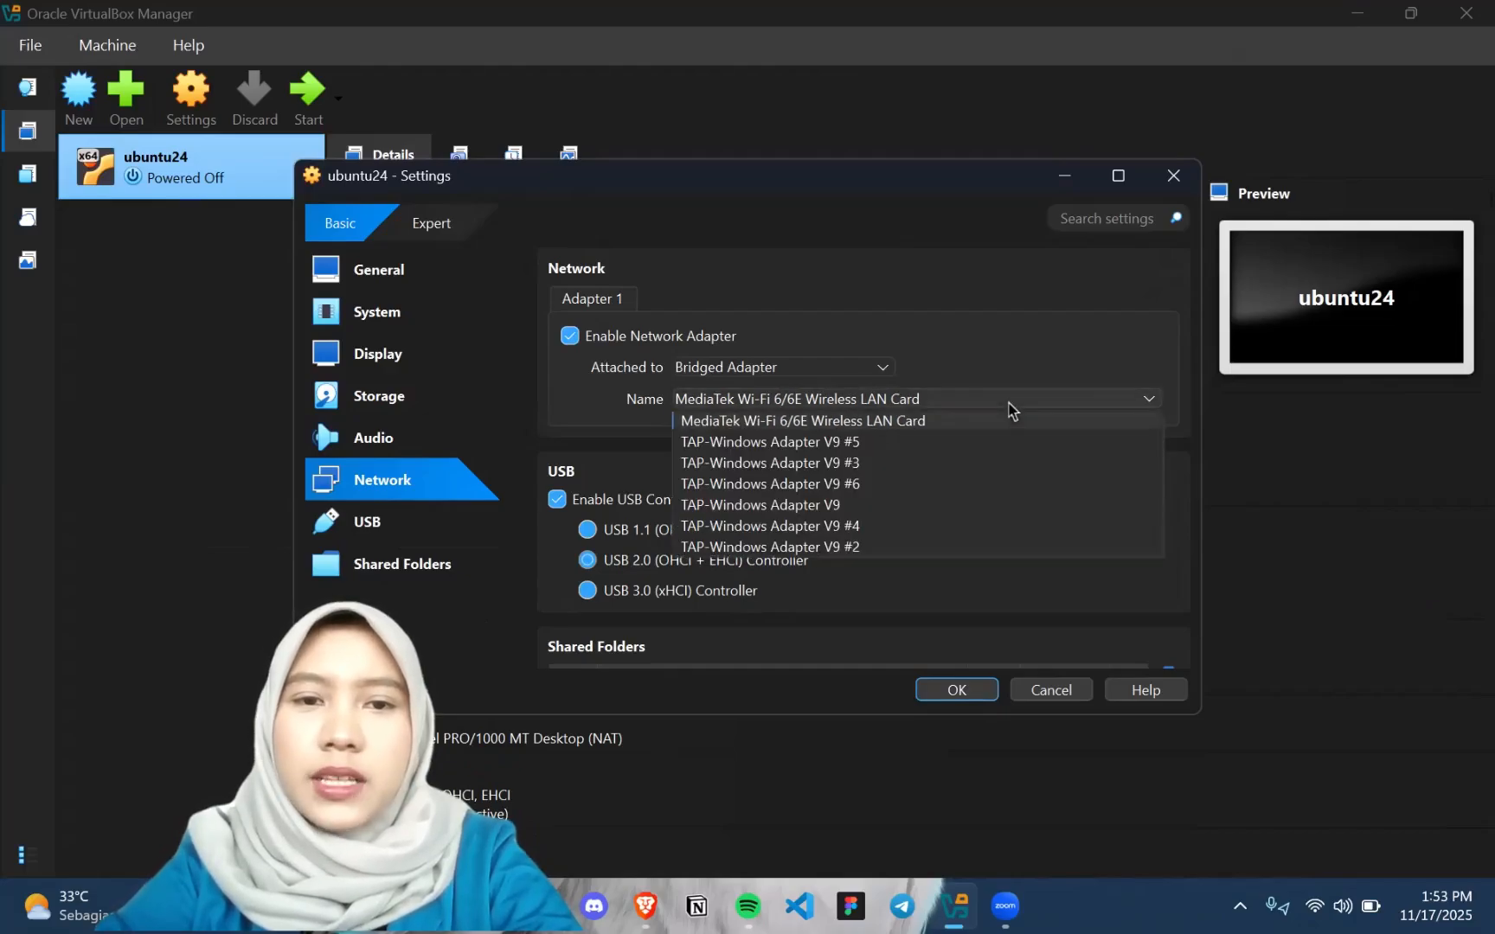
pyautogui.click(874, 423)
pyautogui.scroll(-3, 863, 513)
pyautogui.scroll(5, 864, 513)
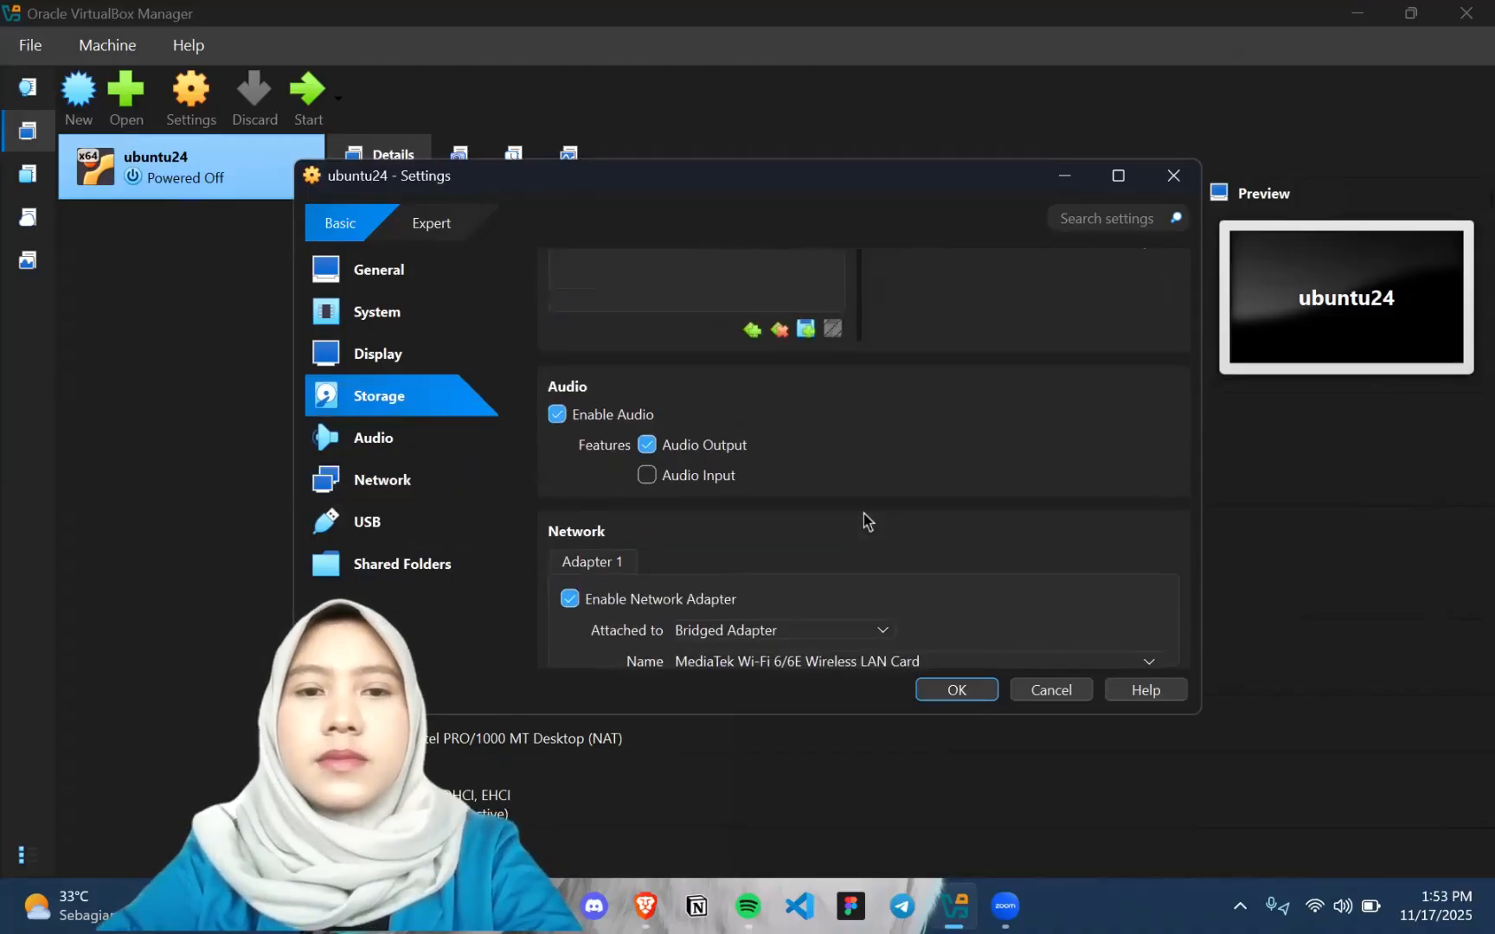
pyautogui.scroll(-4, 863, 512)
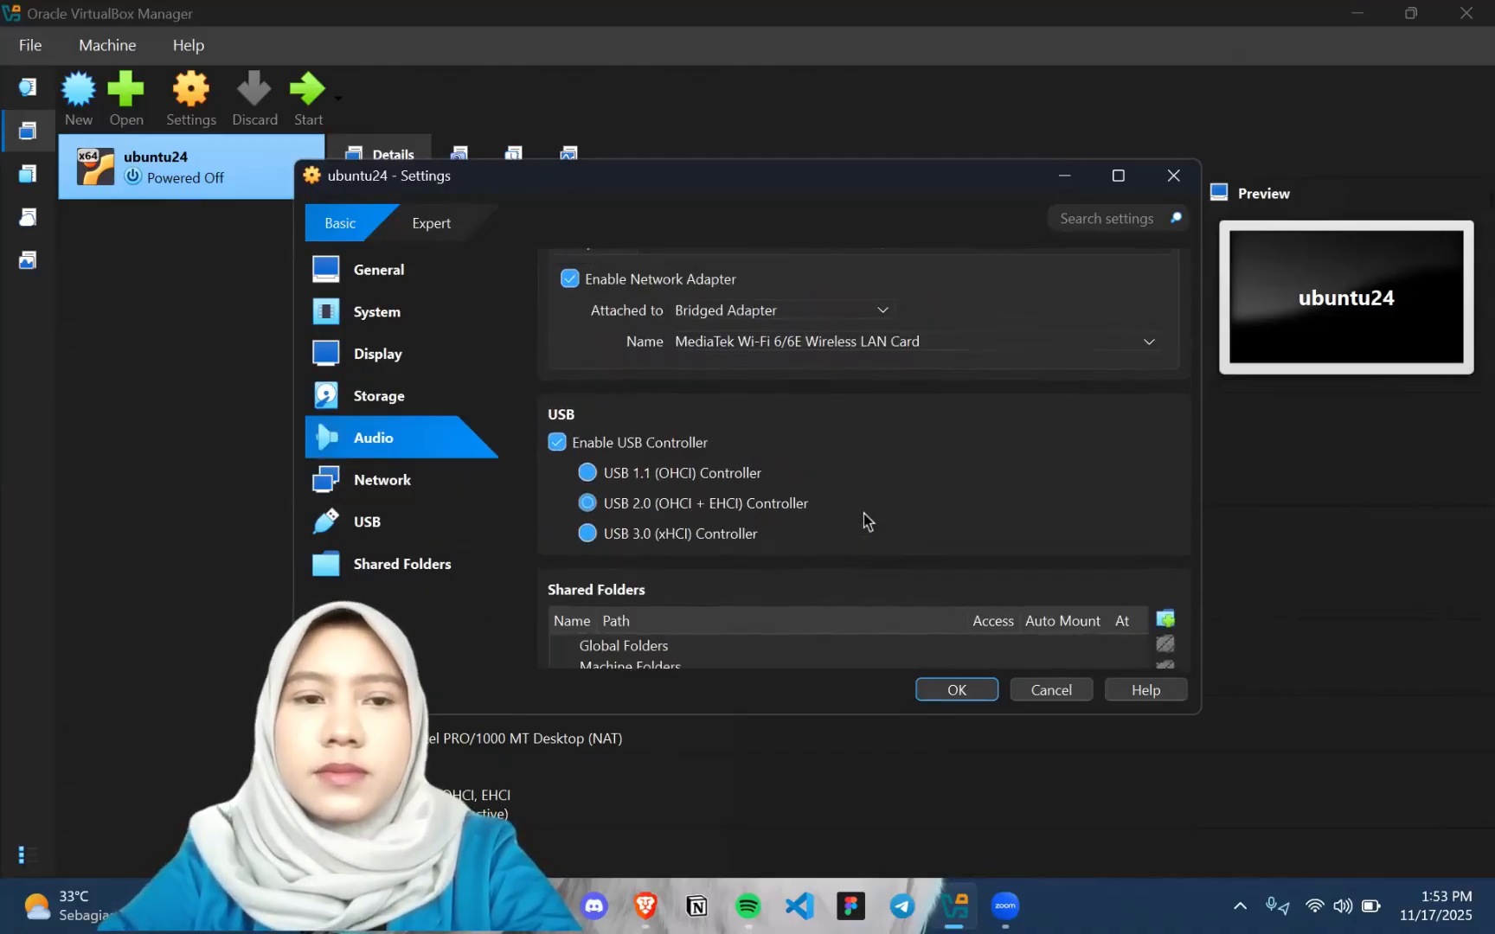
# Review the ubuntu24 machine's audio, network, USB and shared folder settings, then save the configuration
pyautogui.scroll(-2, 864, 513)
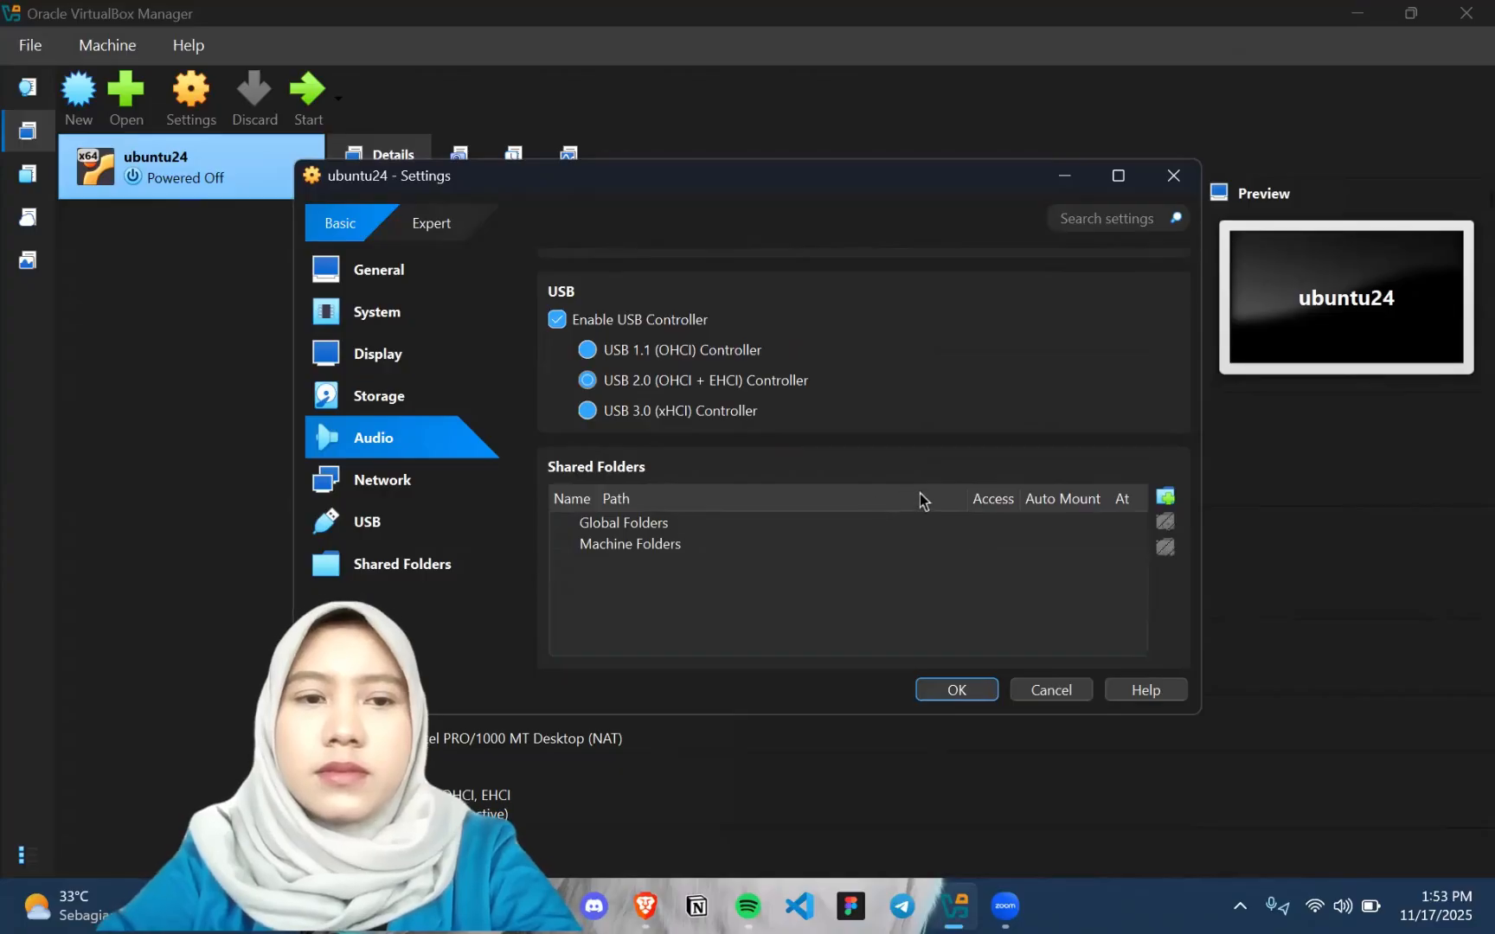
pyautogui.scroll(3, 918, 493)
pyautogui.scroll(-1, 770, 466)
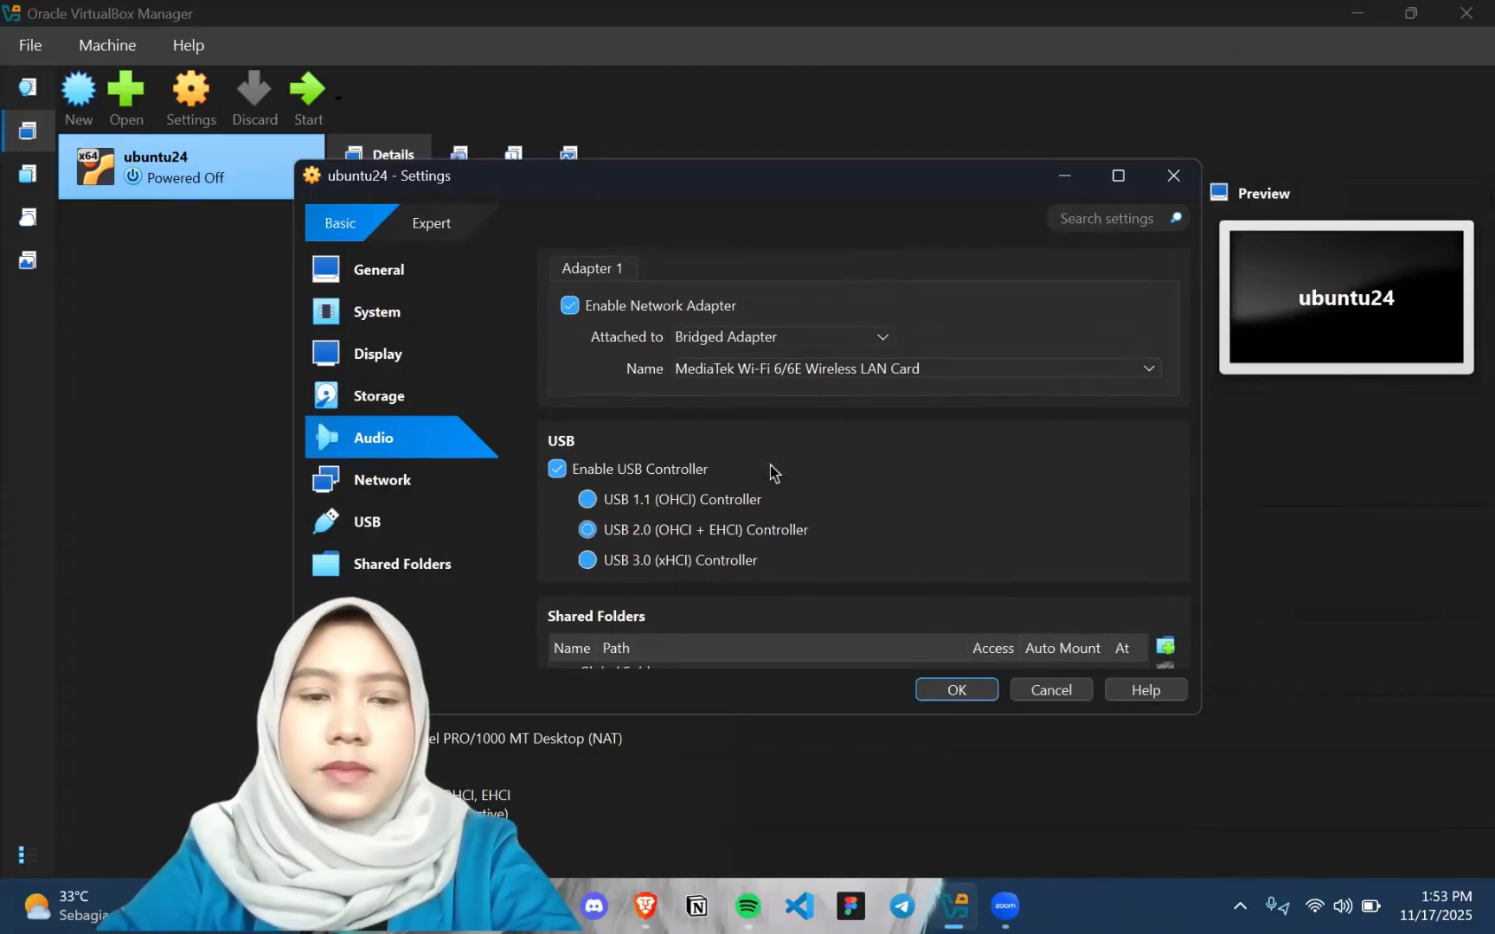
pyautogui.scroll(2, 964, 467)
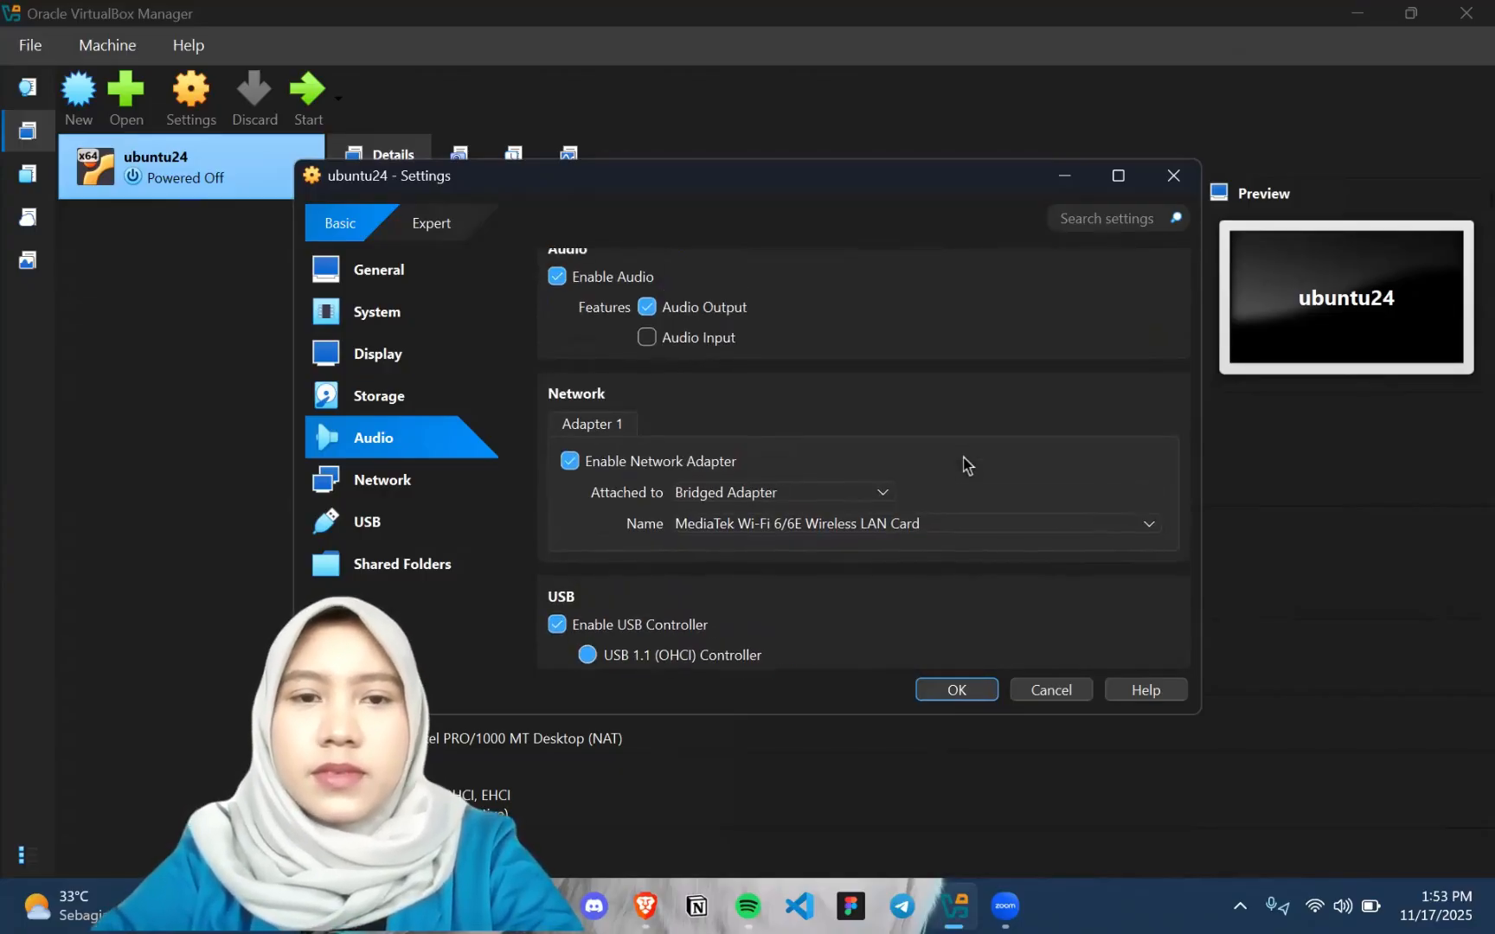
pyautogui.scroll(-2, 966, 464)
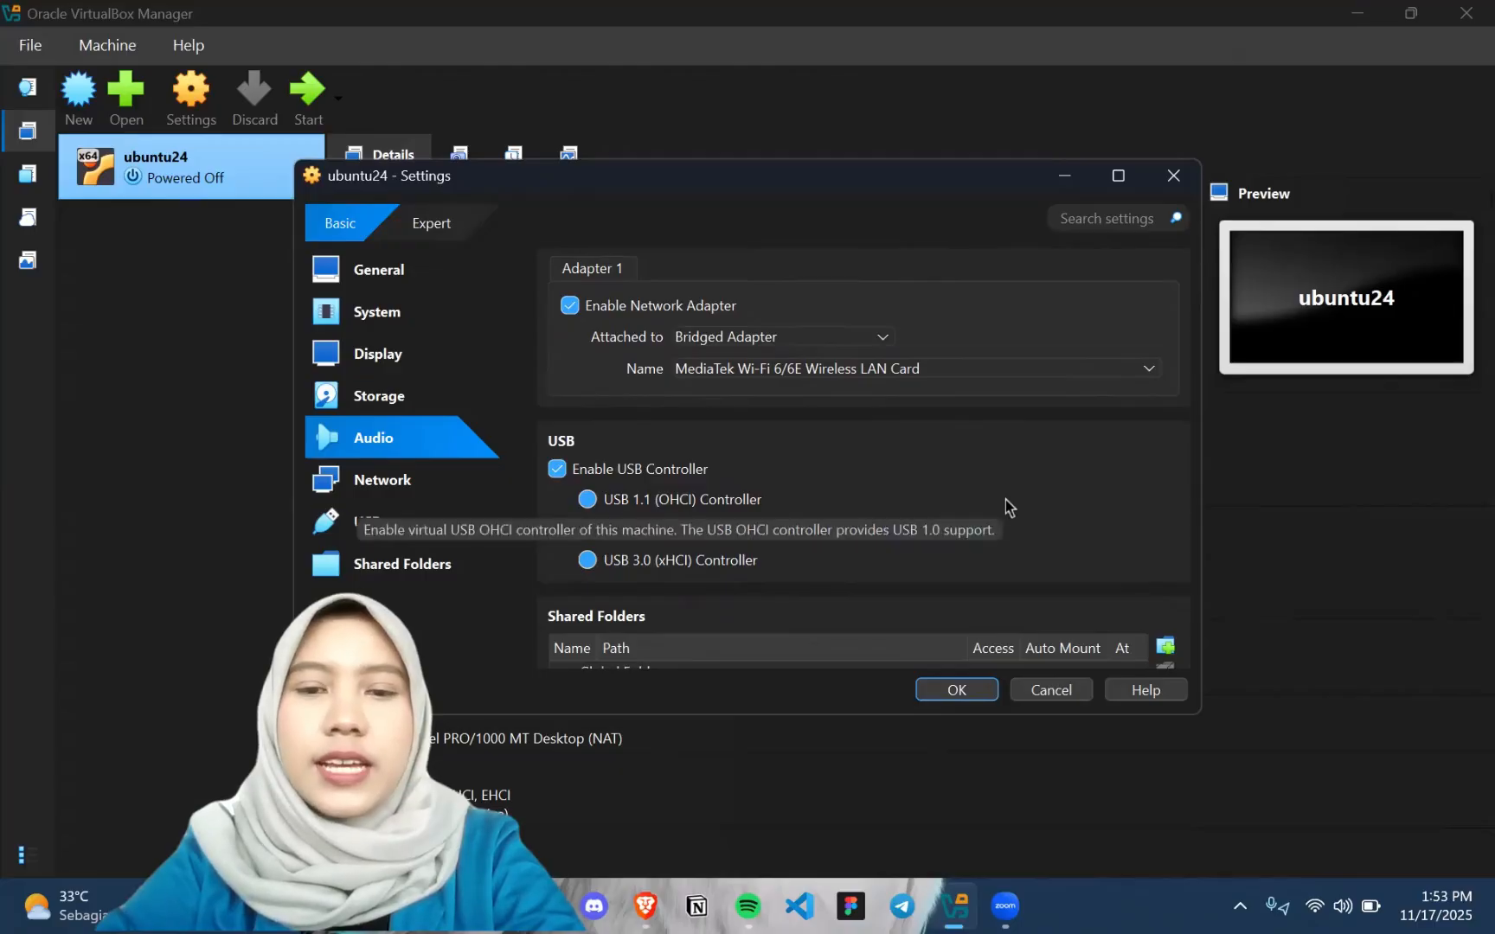
pyautogui.click(956, 691)
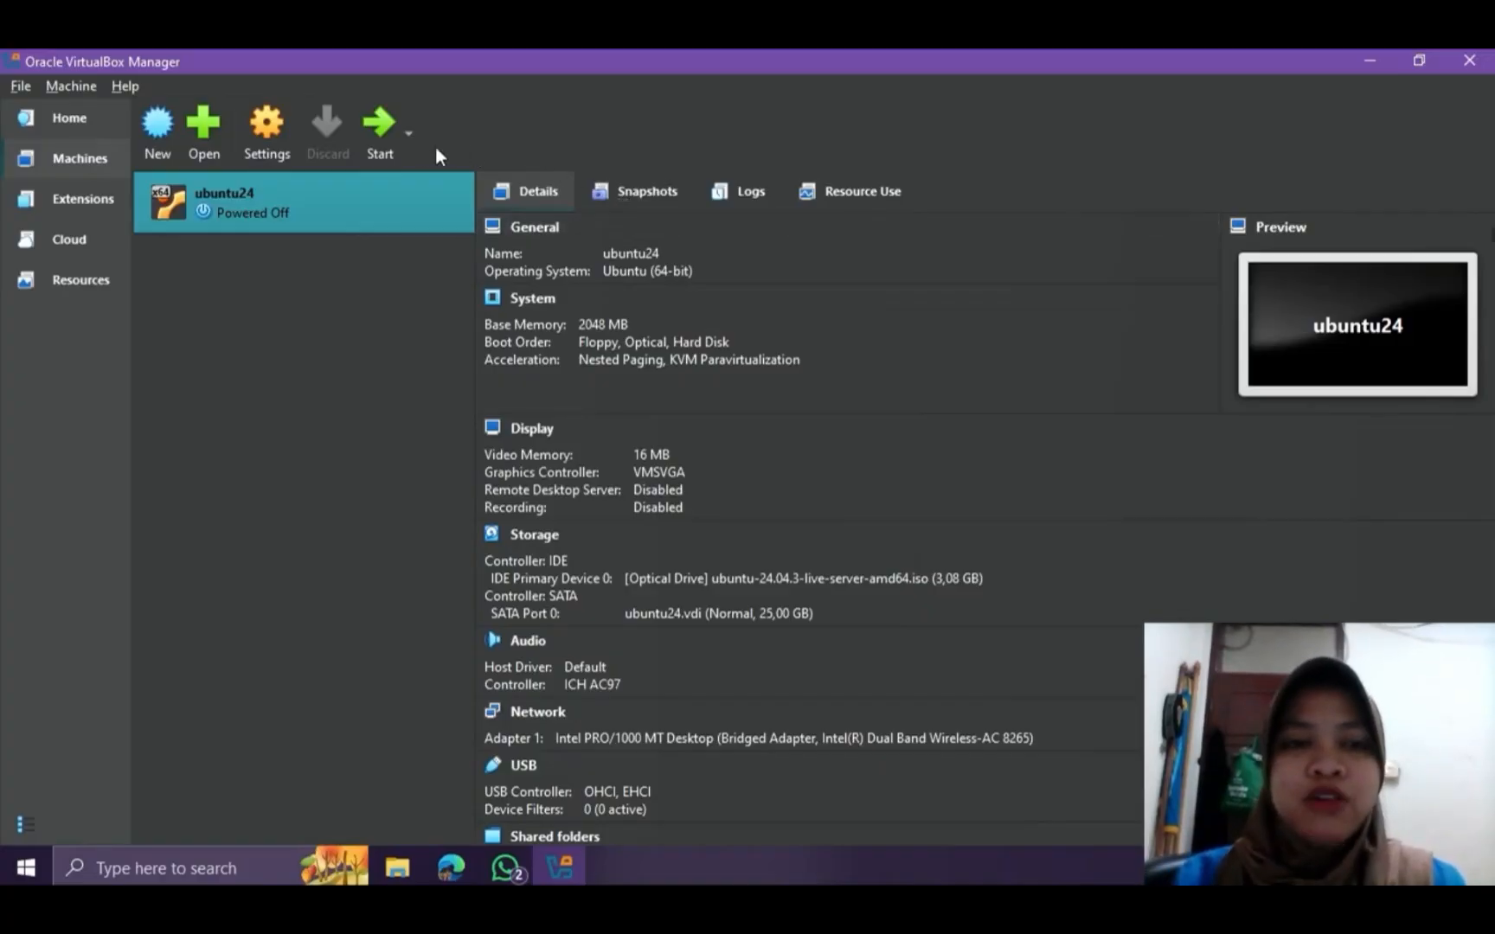
# Start the ubuntu24 machine and boot Try or Install Ubuntu Server, dismissing the keyboard capture and mouse integration notices
pyautogui.click(381, 144)
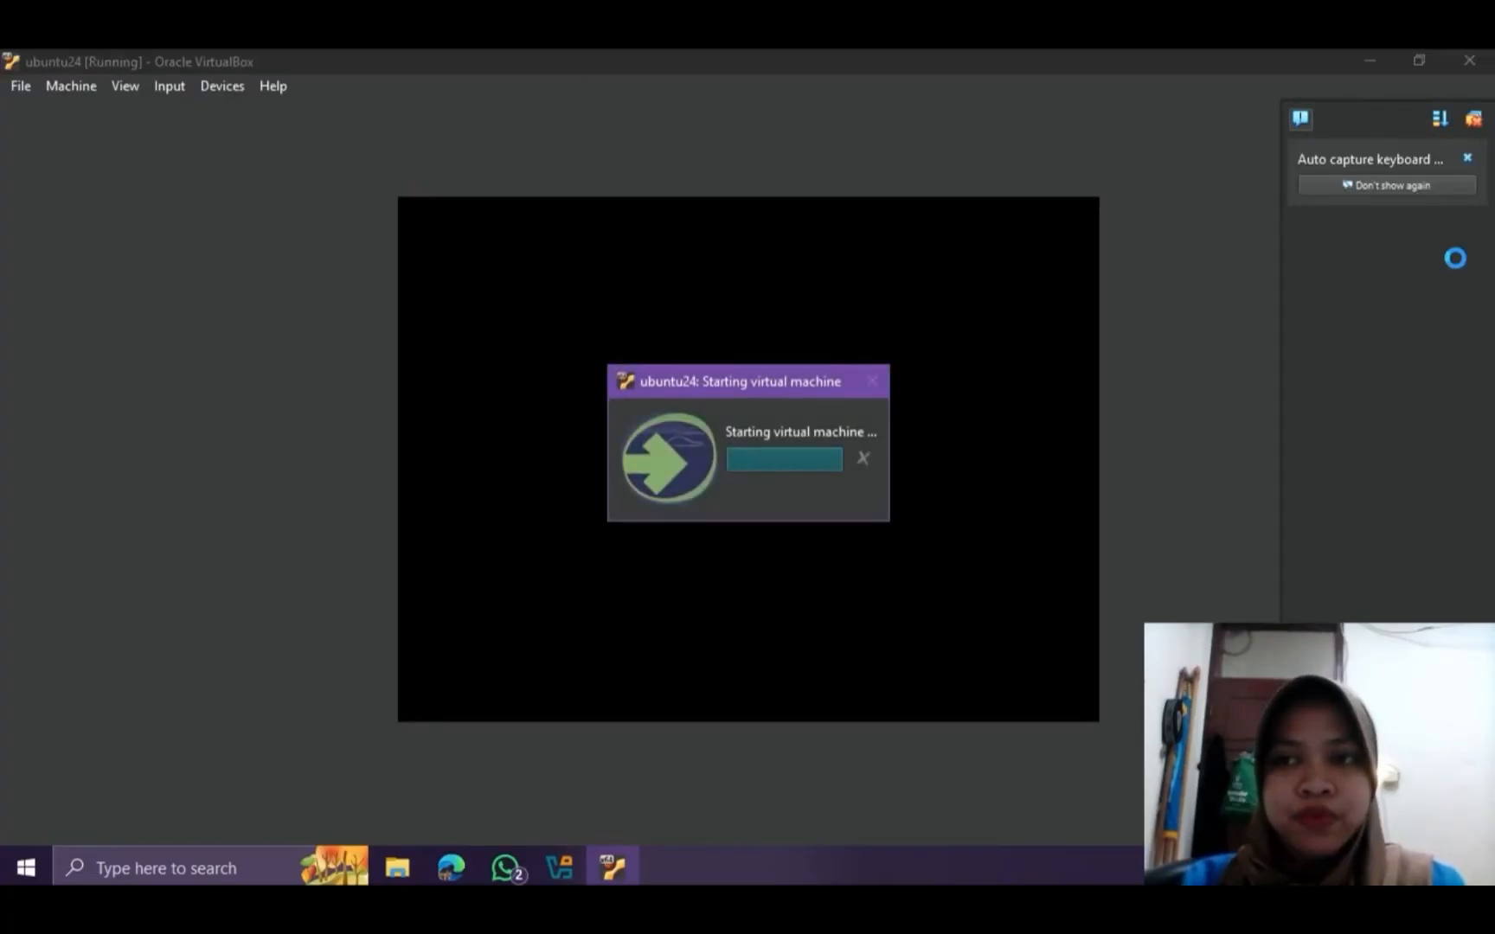
pyautogui.click(1465, 156)
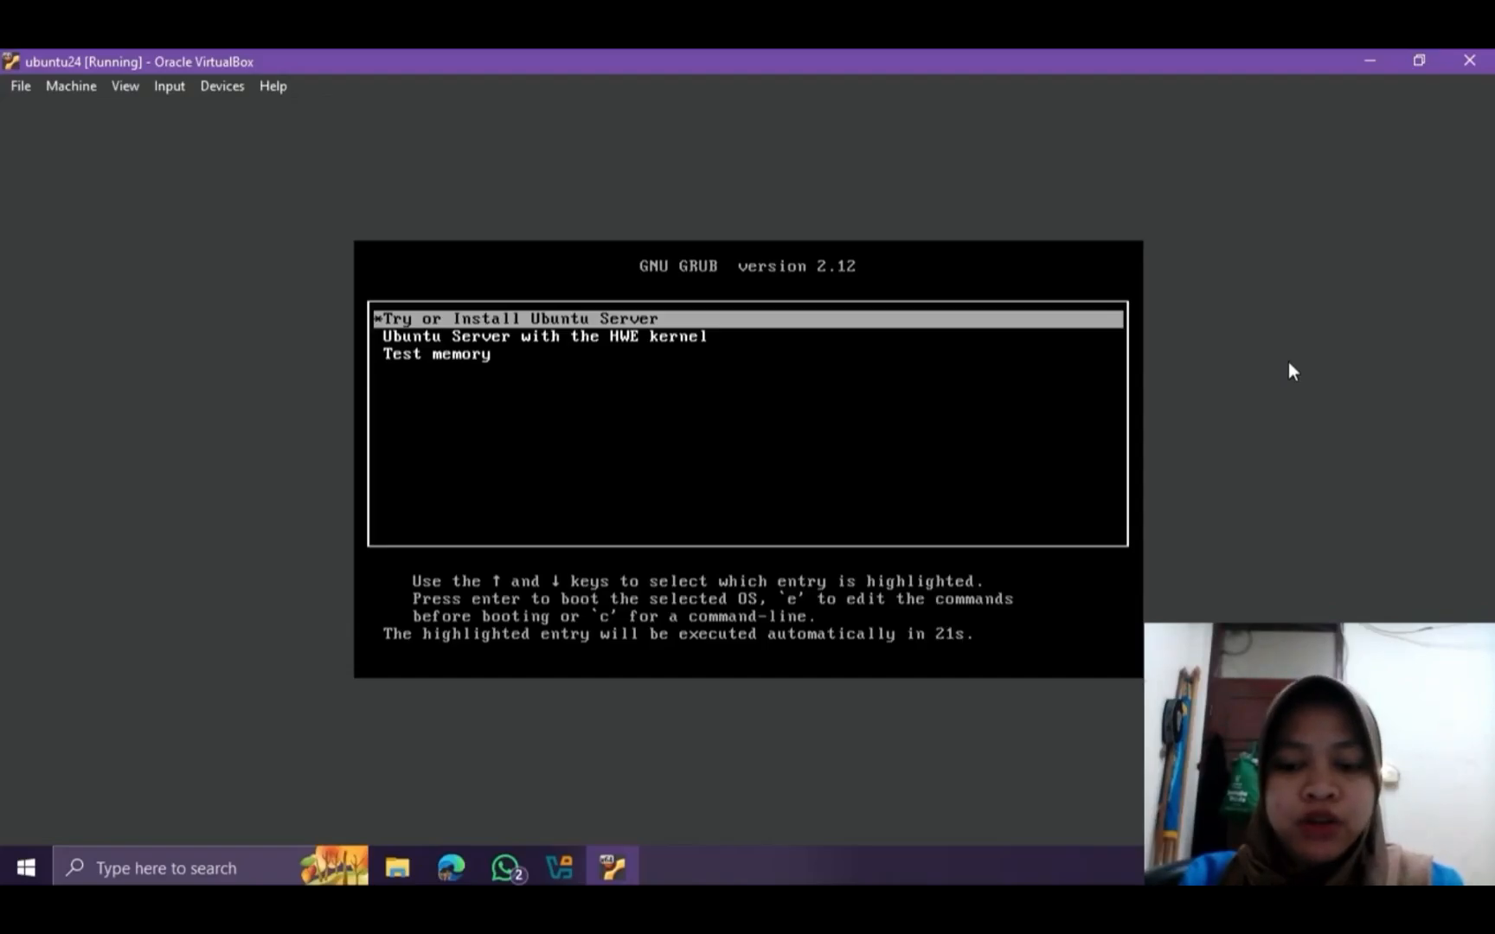
pyautogui.press('Return')
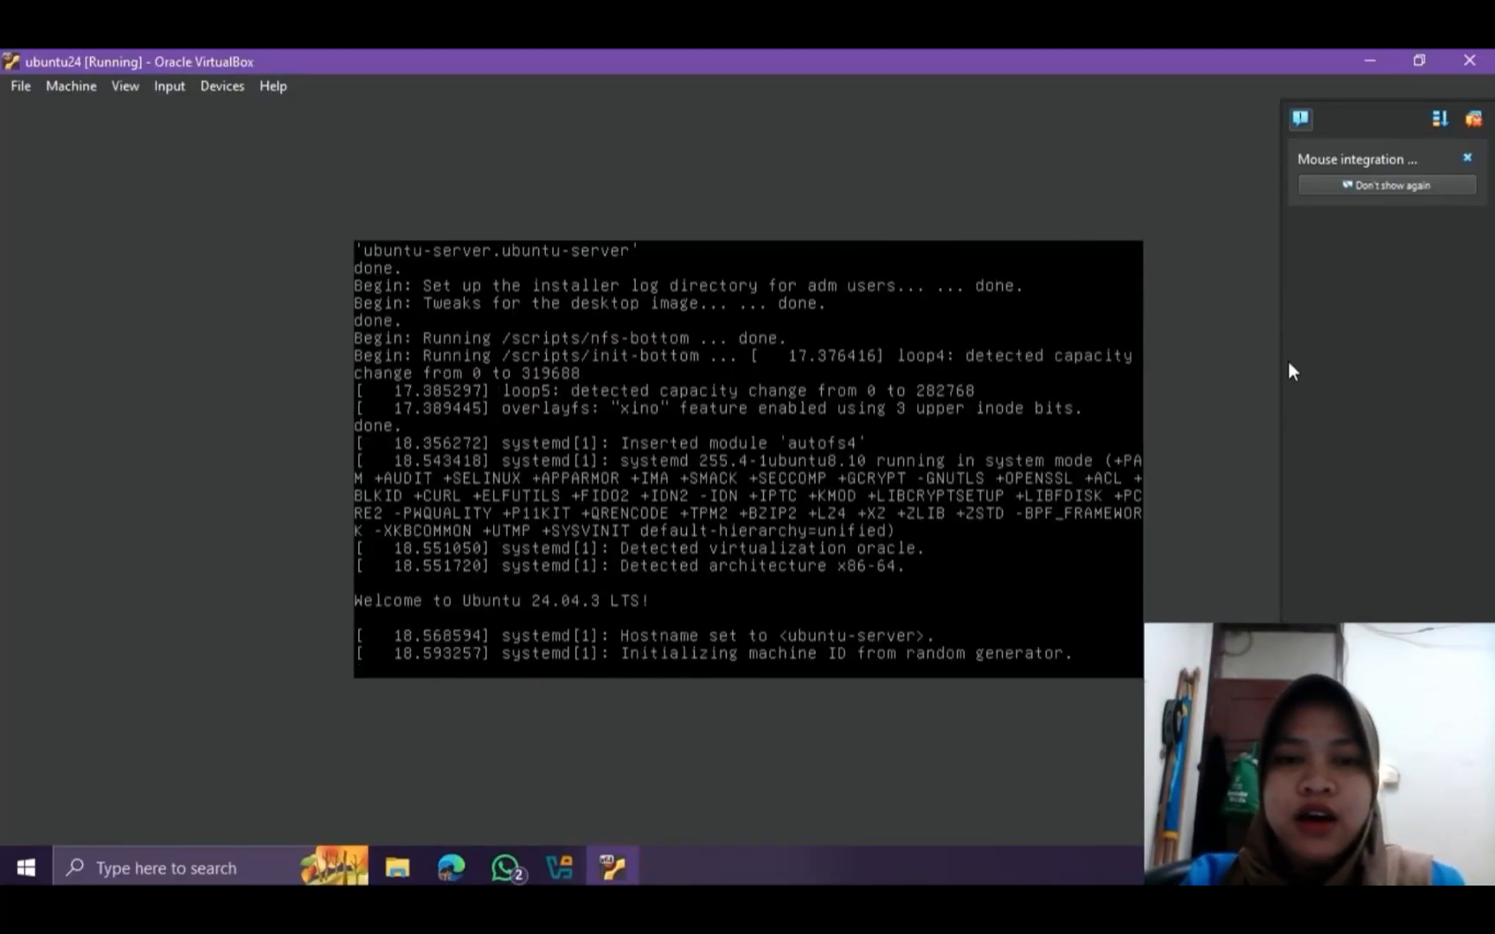
pyautogui.click(1466, 157)
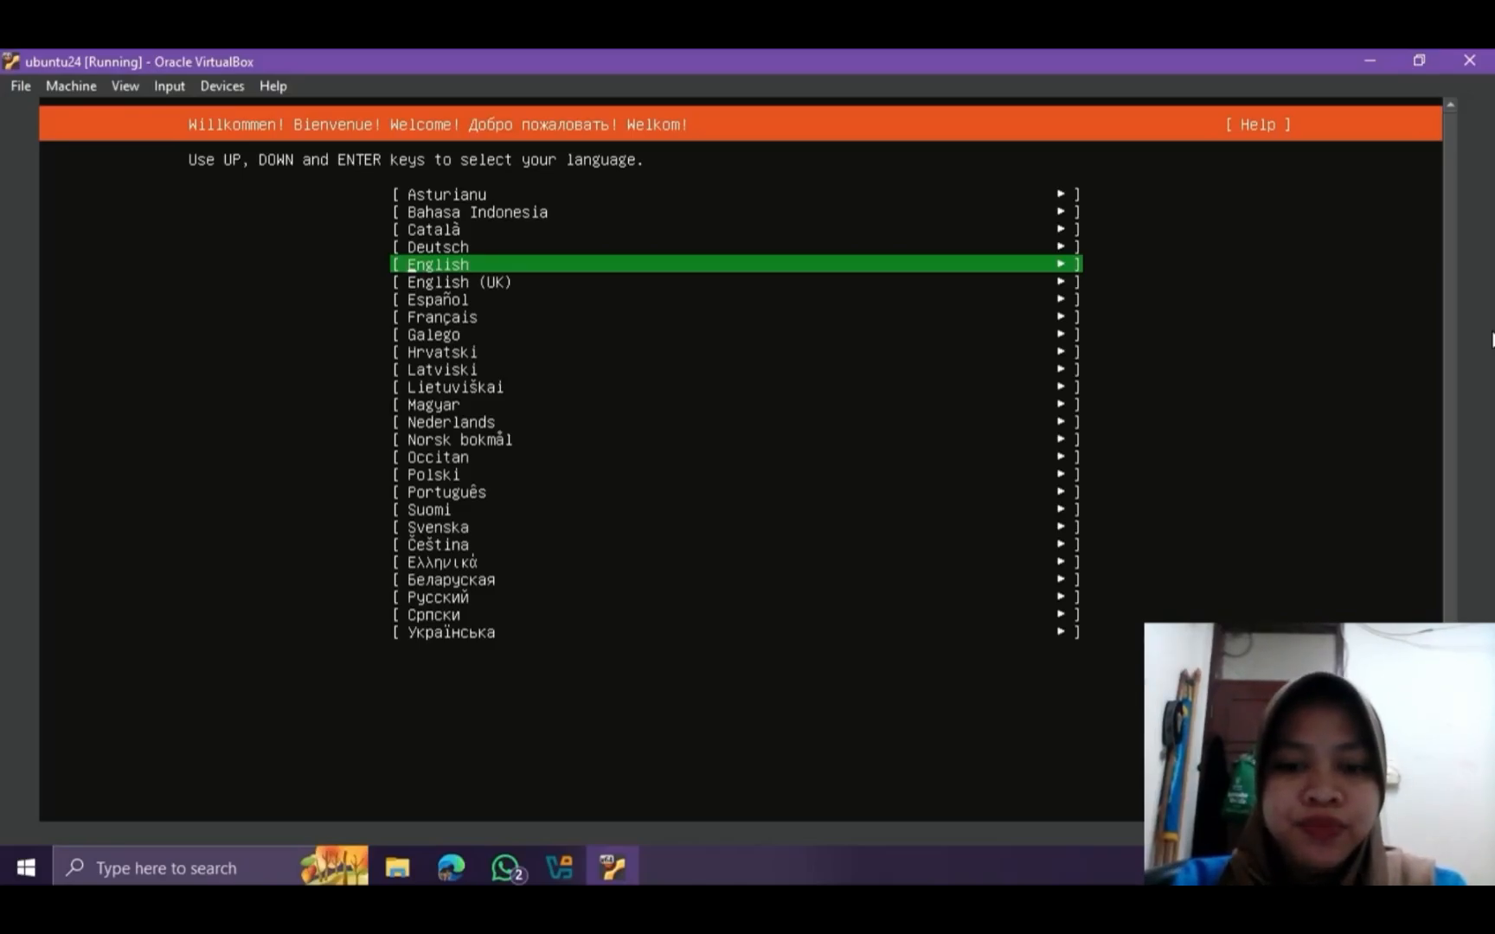
# Choose English as the installer language and accept the English (US) keyboard layout and variant
pyautogui.press('Return')
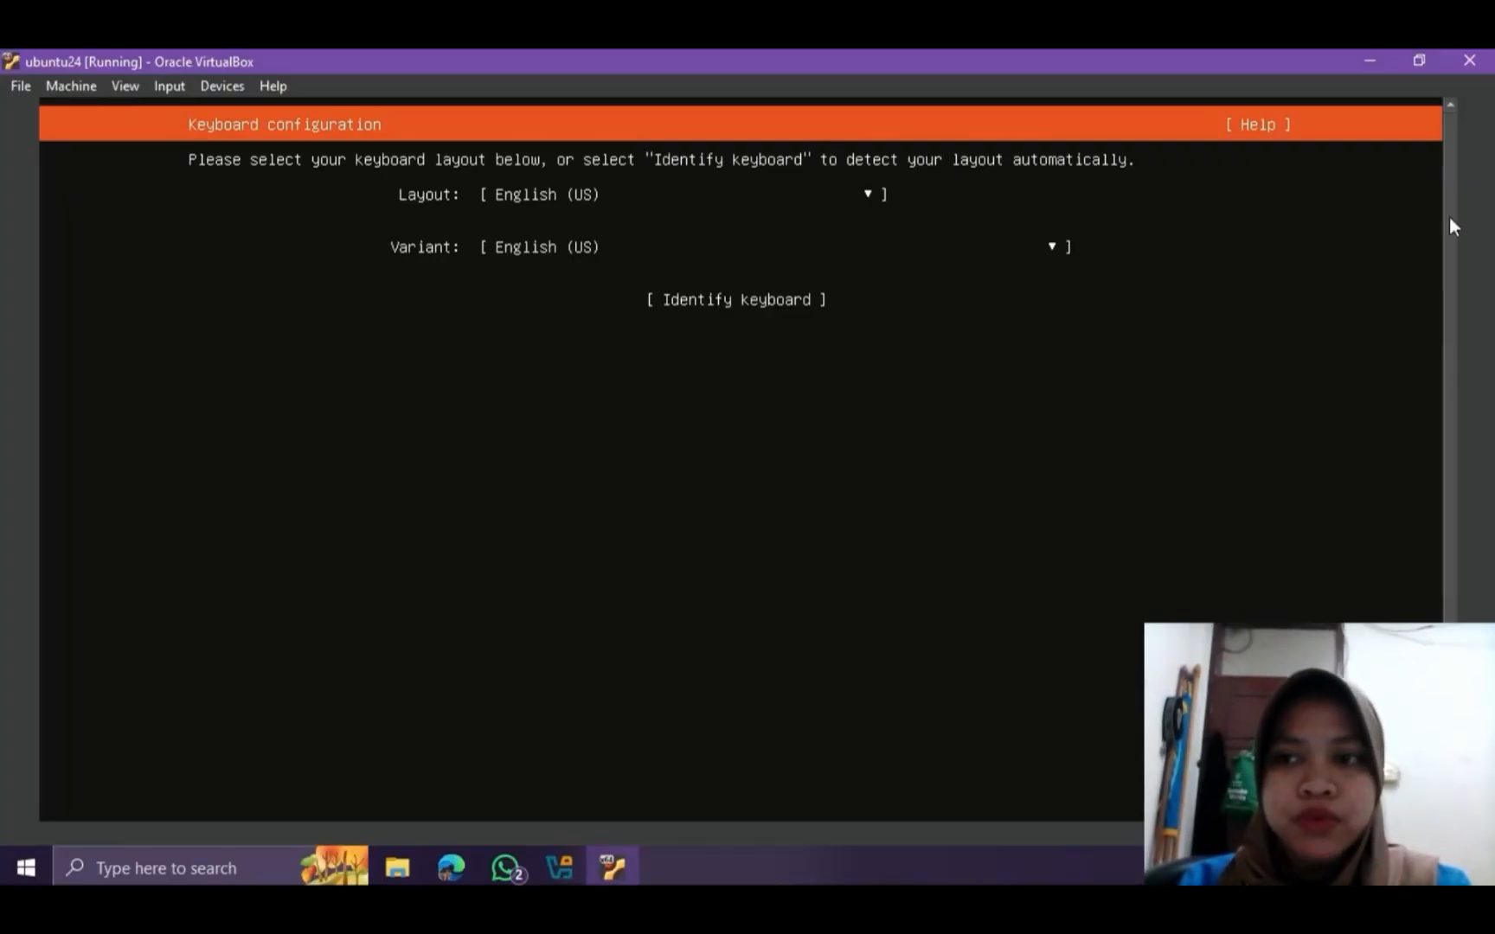
pyautogui.scroll(-3, 740, 463)
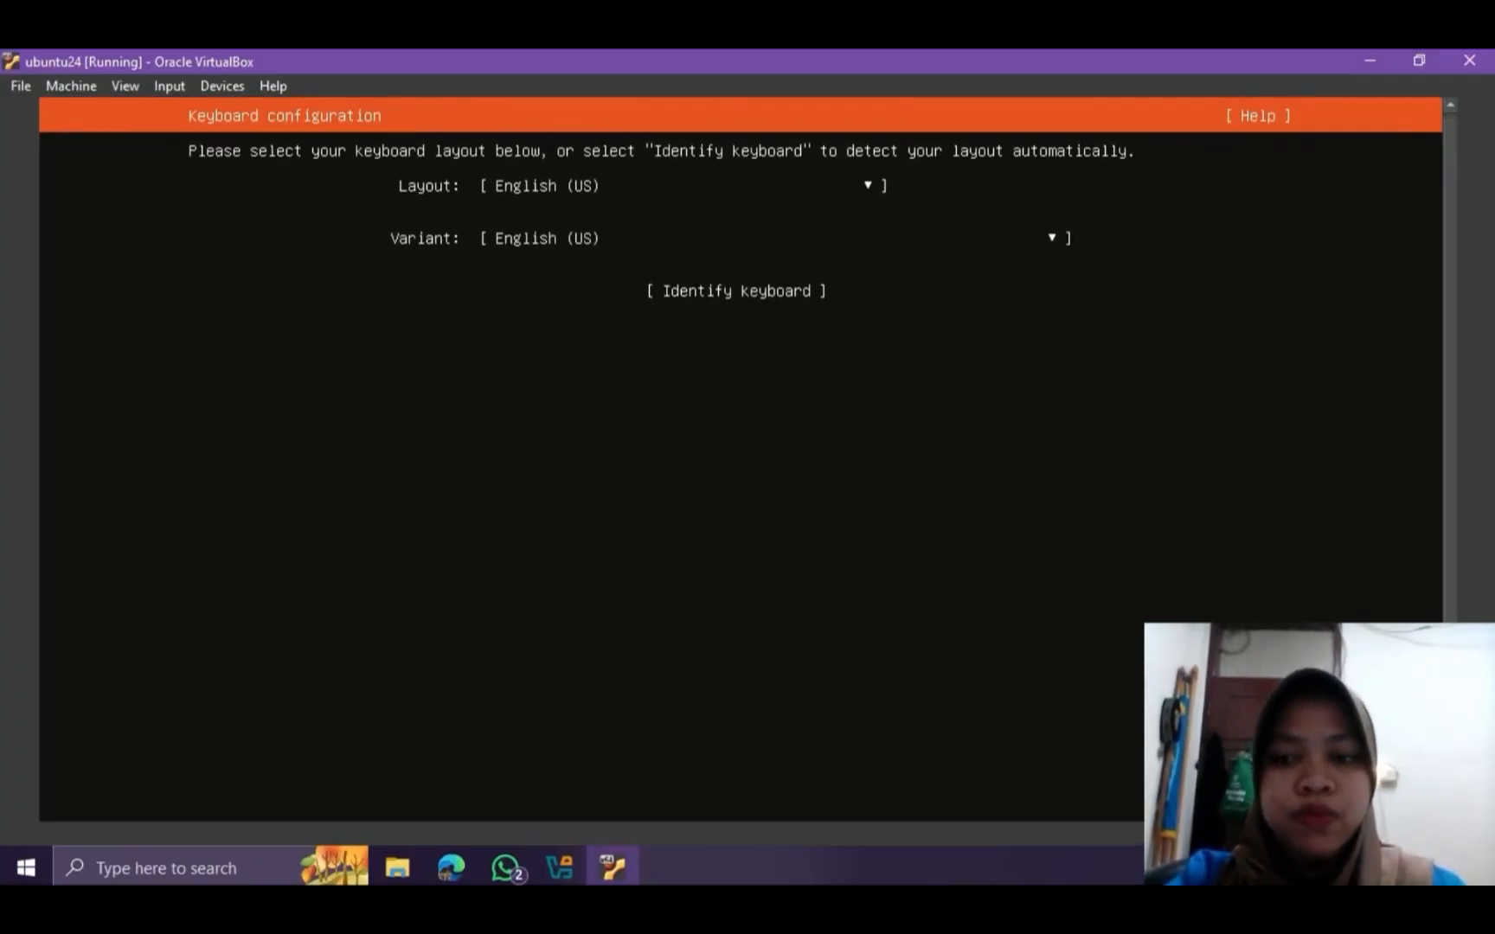
pyautogui.scroll(-1, 741, 464)
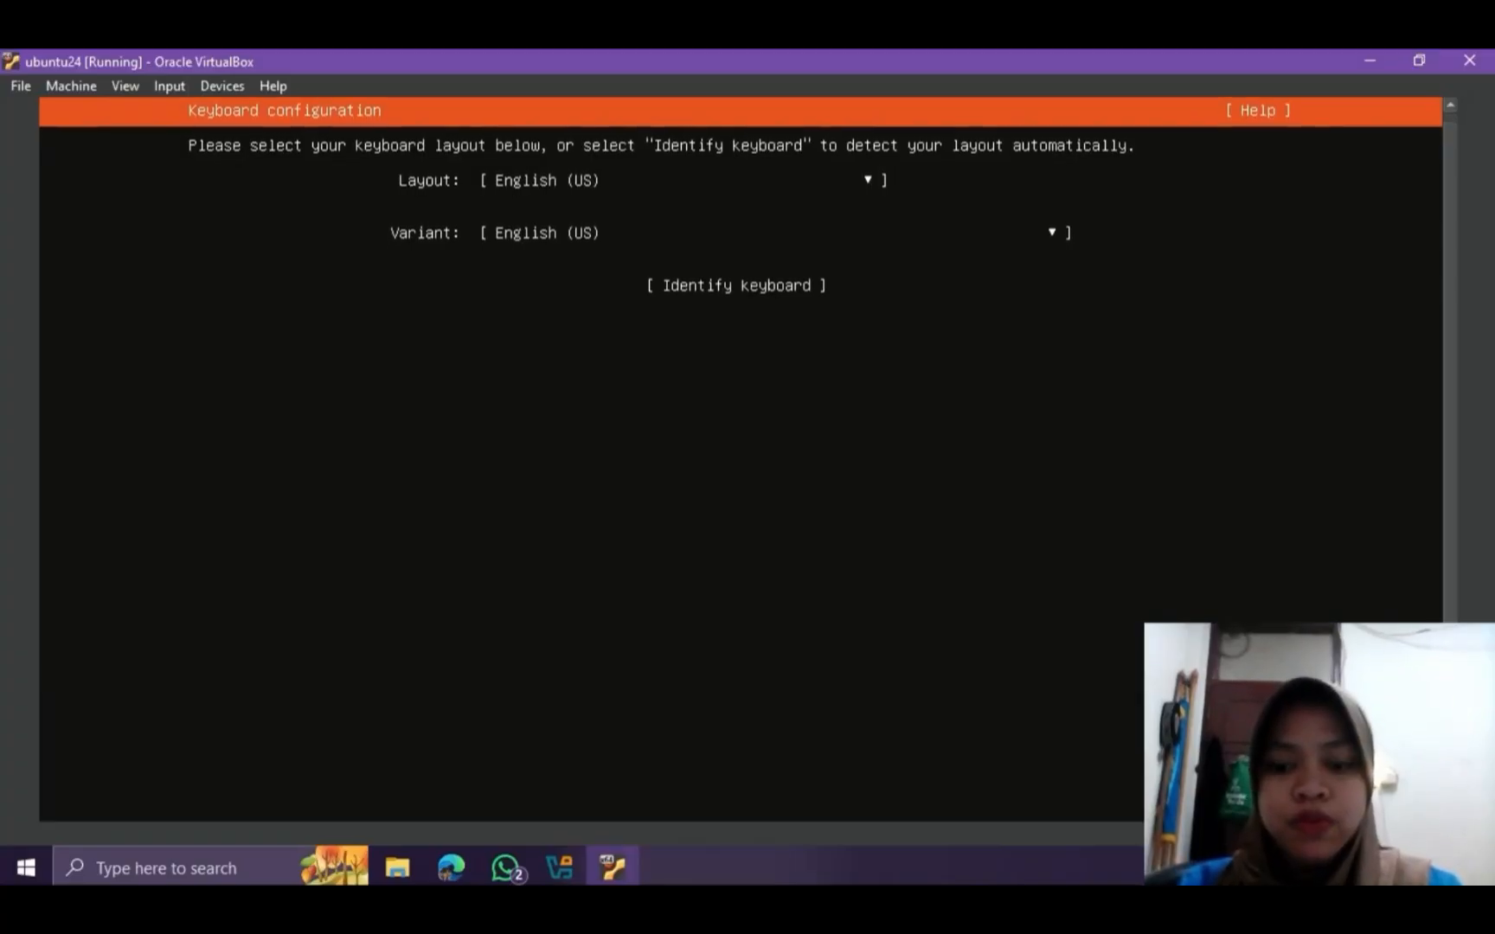
pyautogui.press('Return')
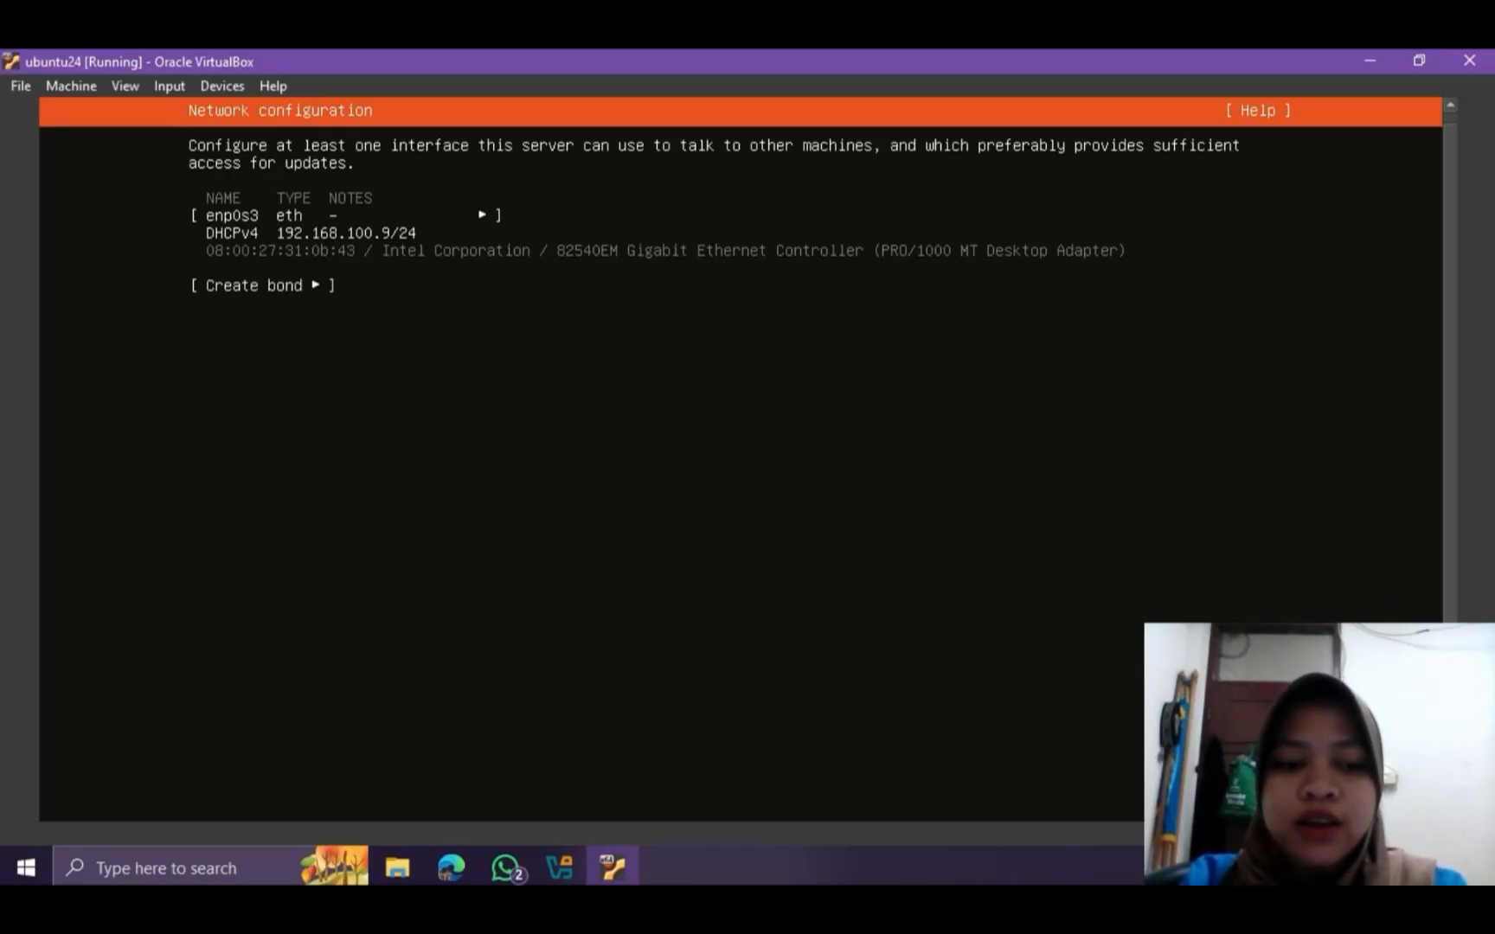
# Accept the DHCPv4 network configuration on enp0s3 and continue with the proxy address left blank
pyautogui.moveTo(1451, 173); pyautogui.dragTo(1451, 159)
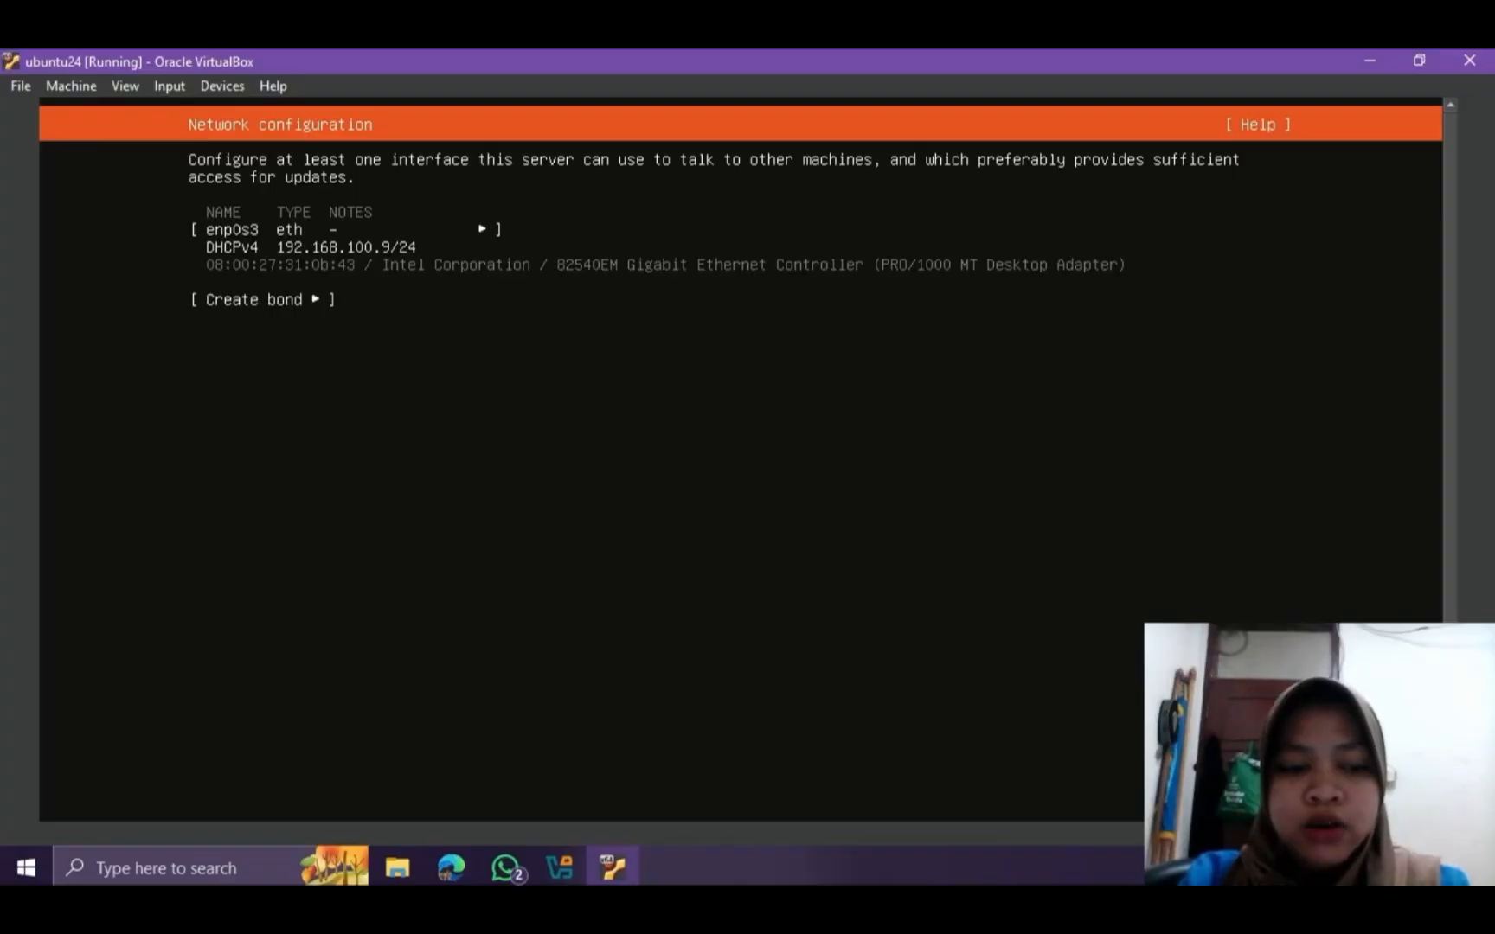
pyautogui.press('Return')
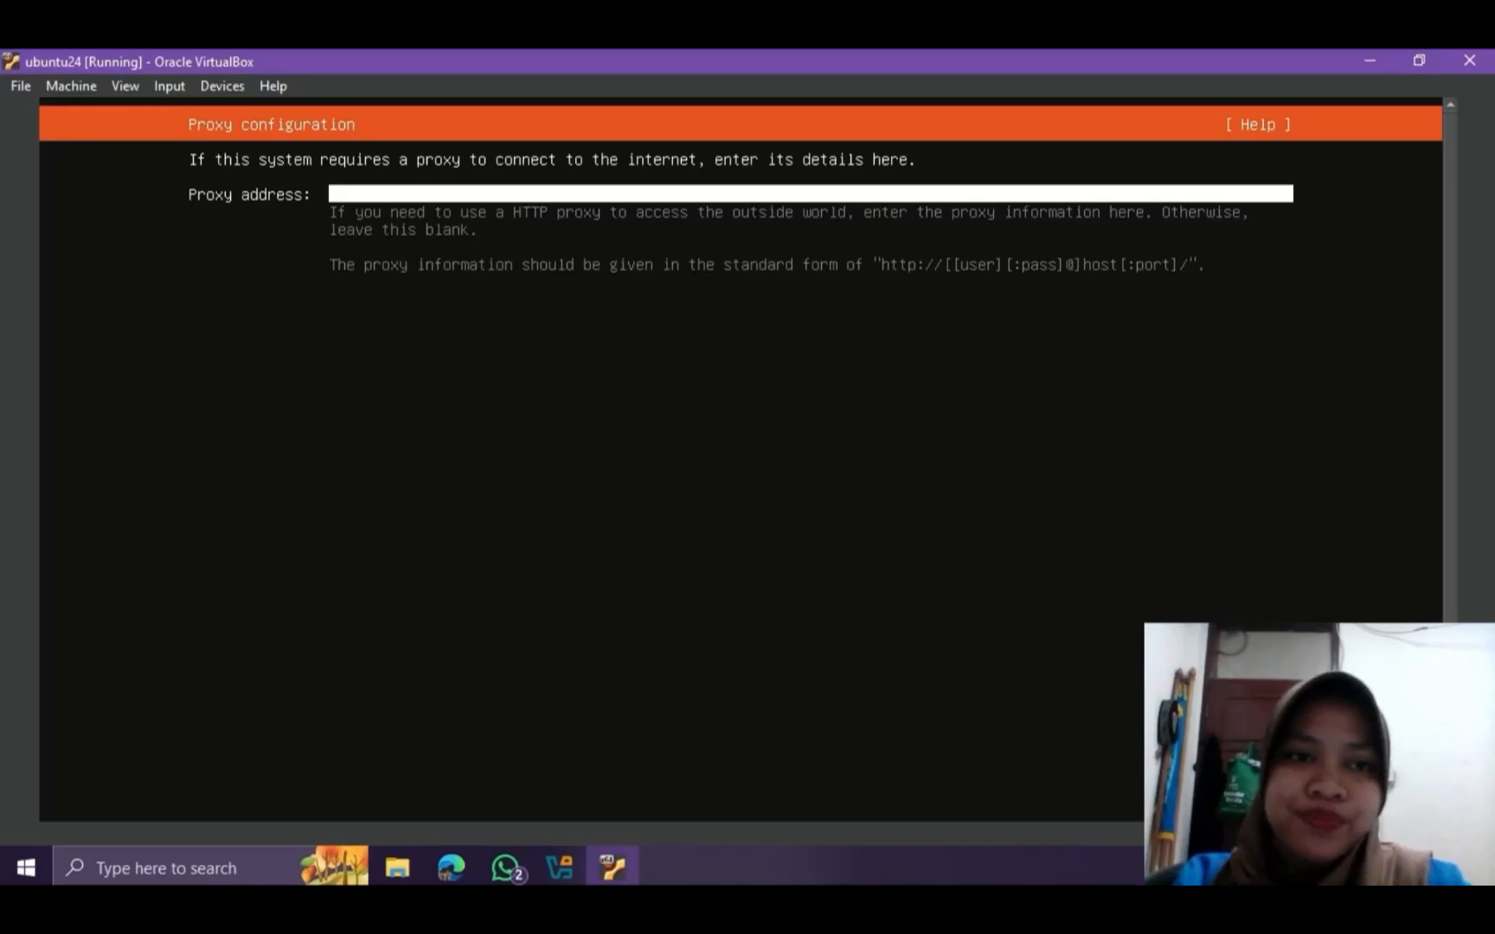
pyautogui.press('Return')
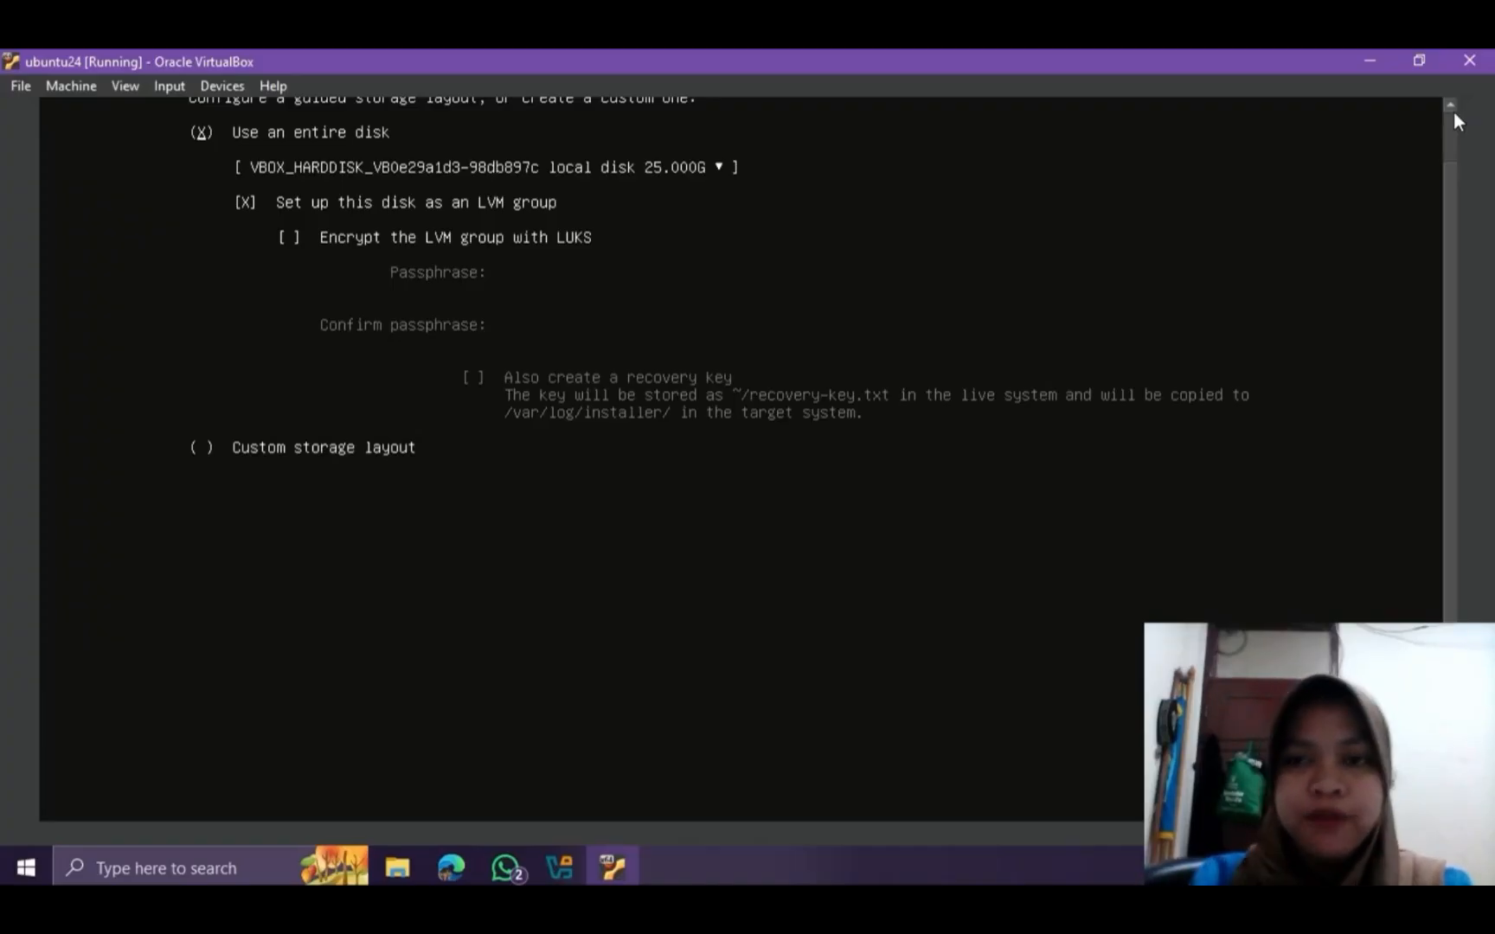
# Accept the guided storage layout using the entire disk as an unencrypted LVM group, and review the resulting storage configuration
pyautogui.moveTo(1493, 391); pyautogui.dragTo(1494, 399)
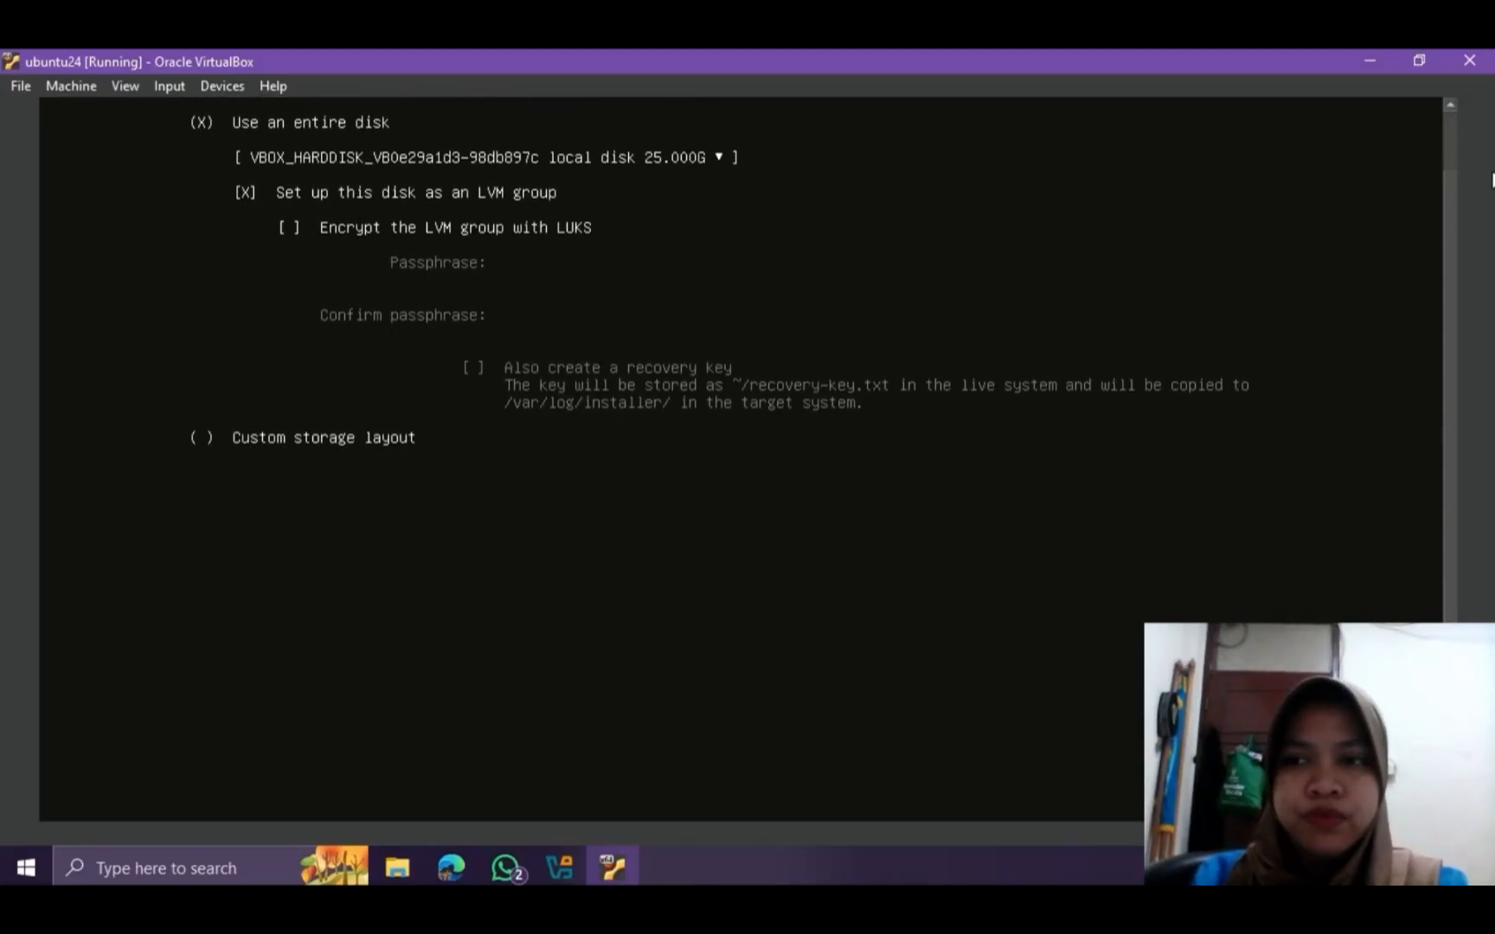
pyautogui.click(1449, 107)
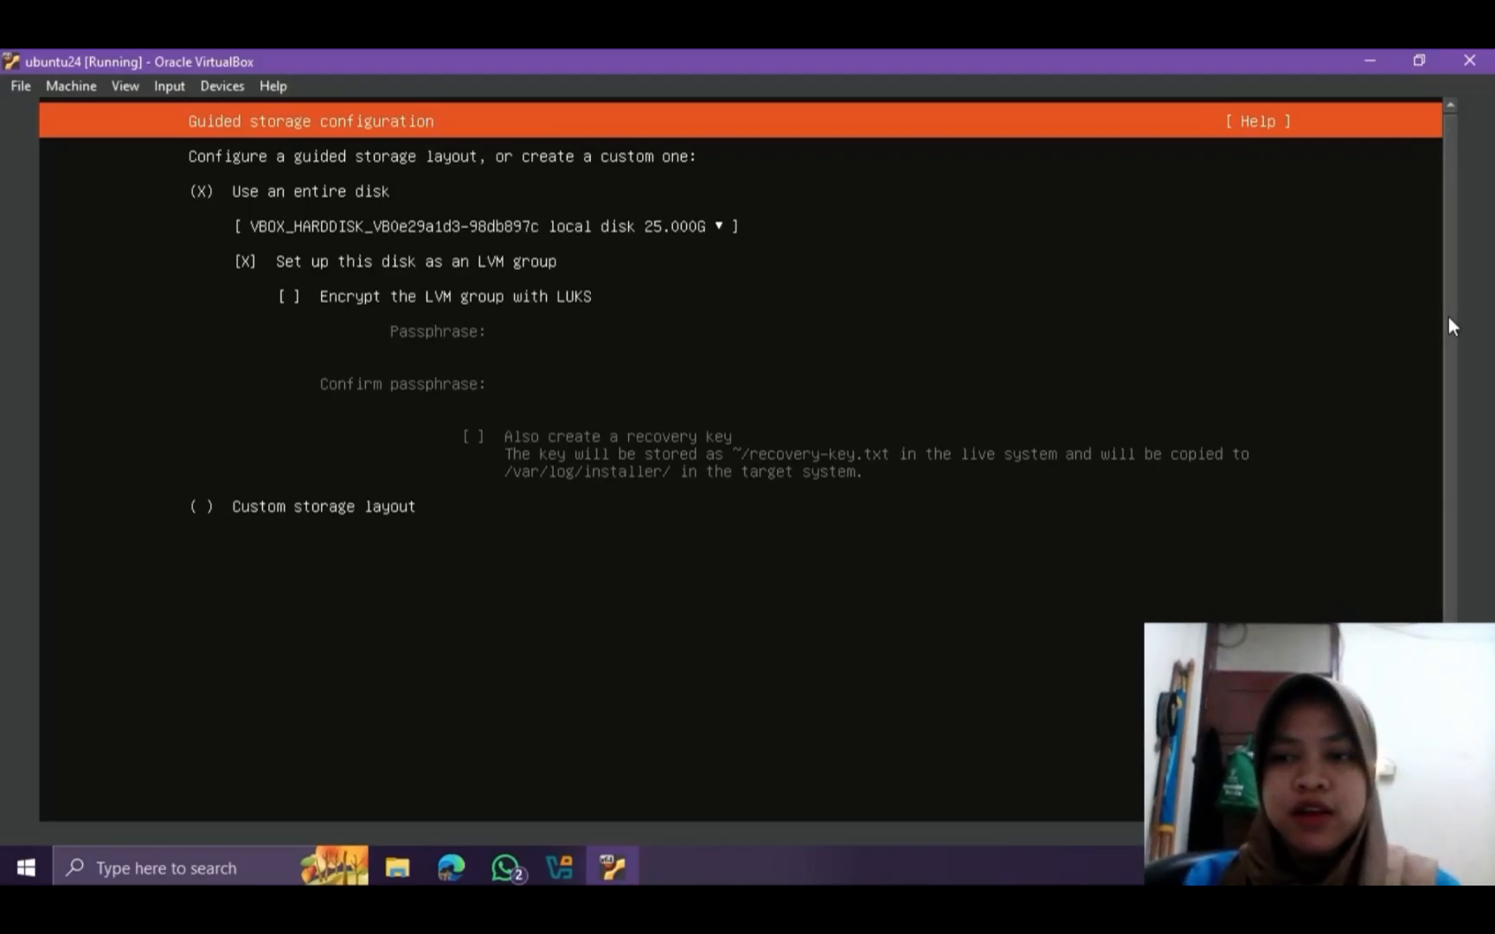
pyautogui.scroll(-2, 1448, 320)
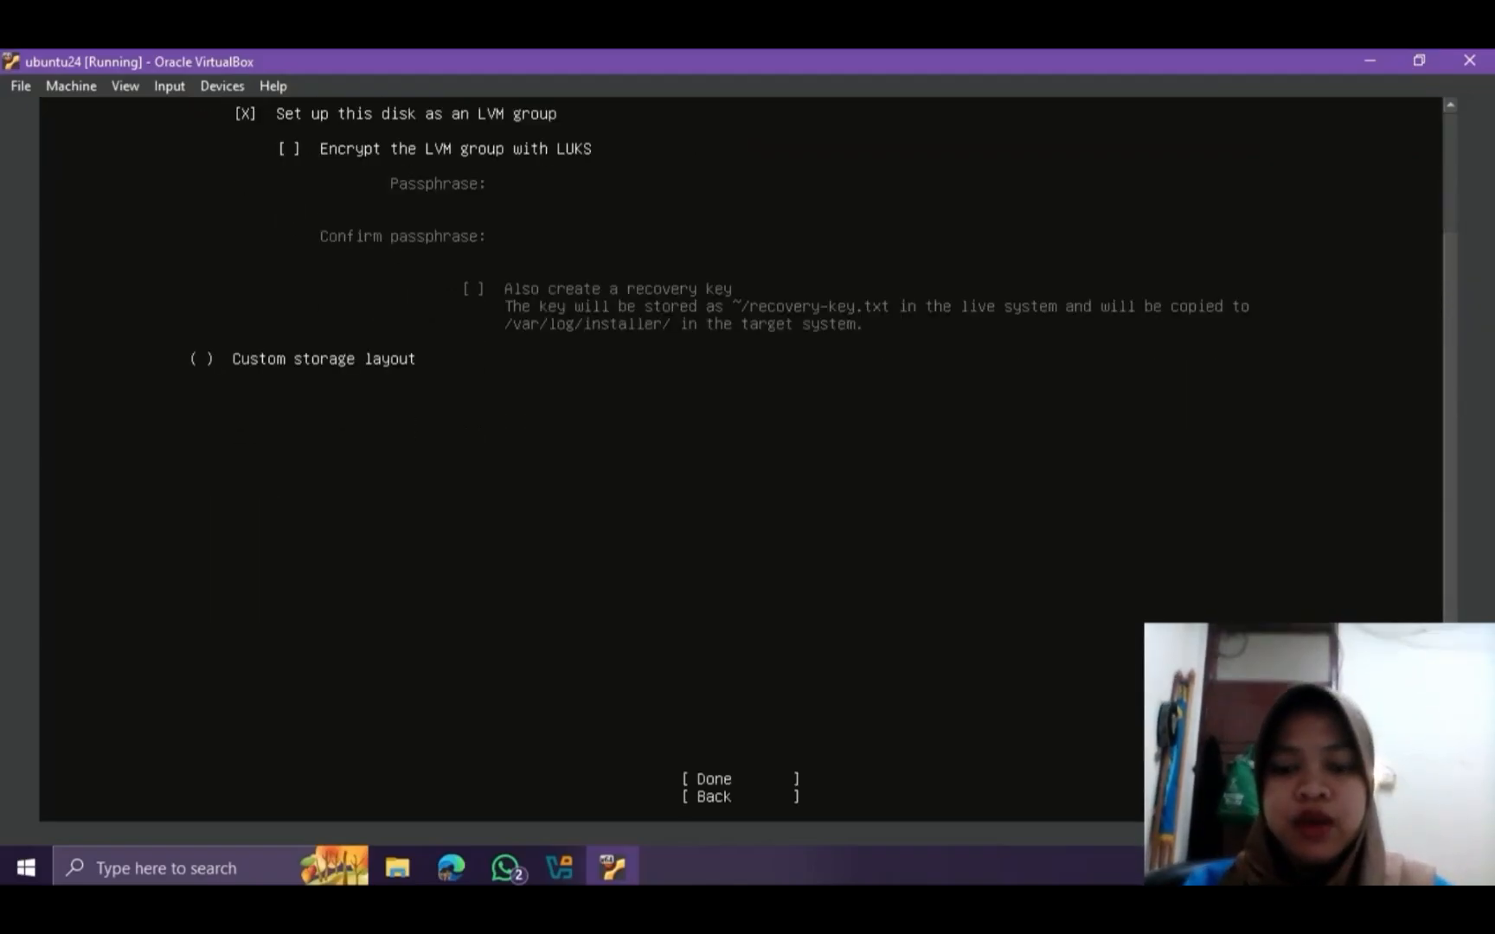
pyautogui.press('Down')
pyautogui.press('Down')
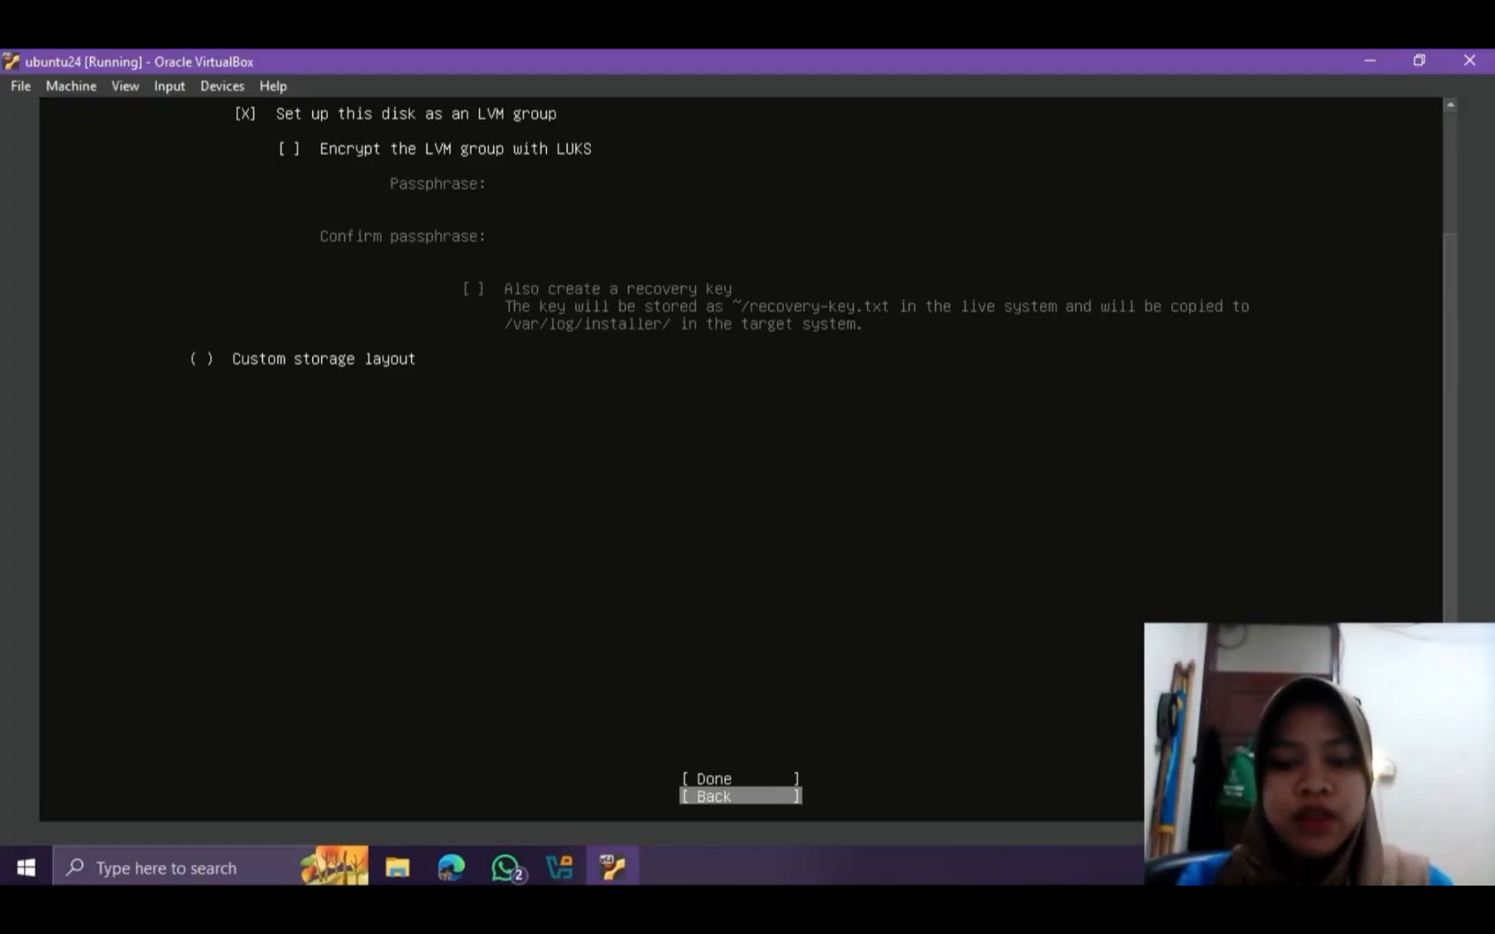
pyautogui.press('Up')
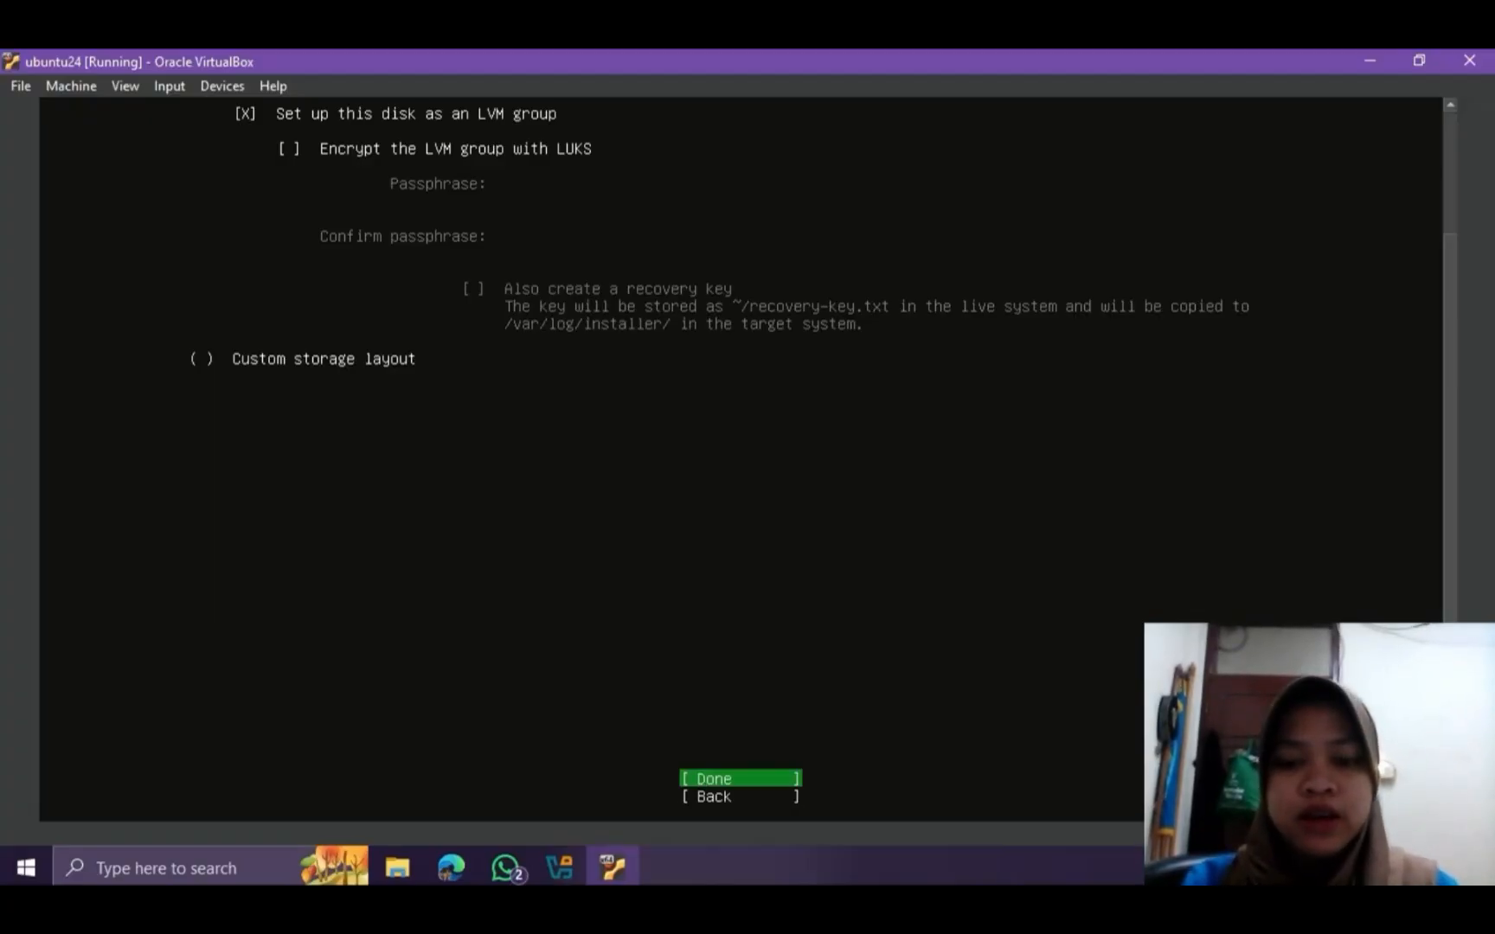
pyautogui.press('Return')
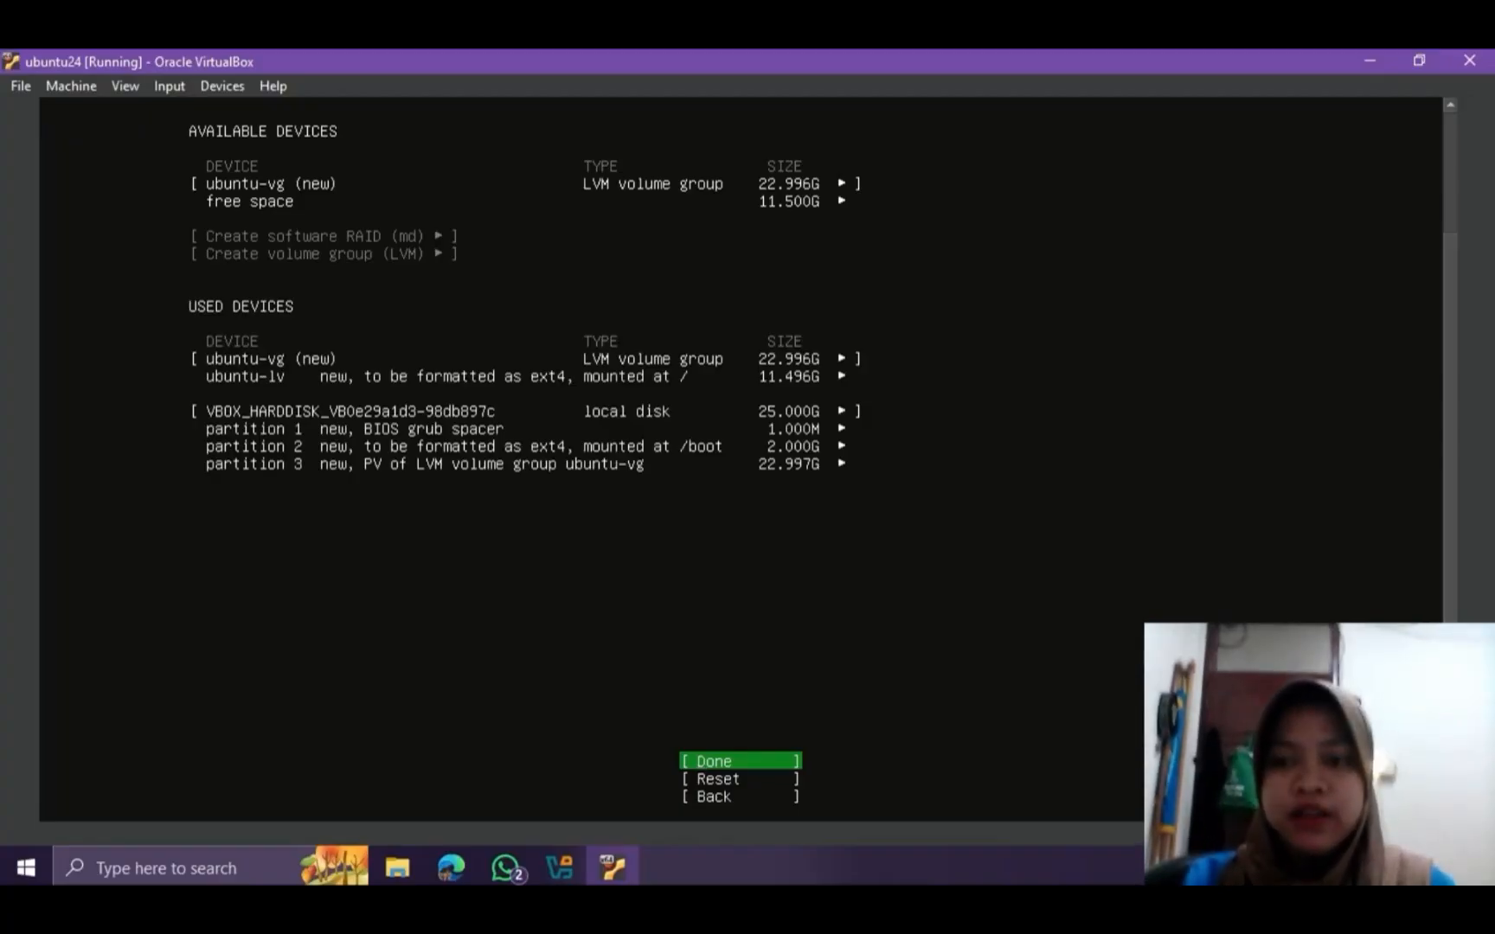
pyautogui.scroll(3, 1440, 470)
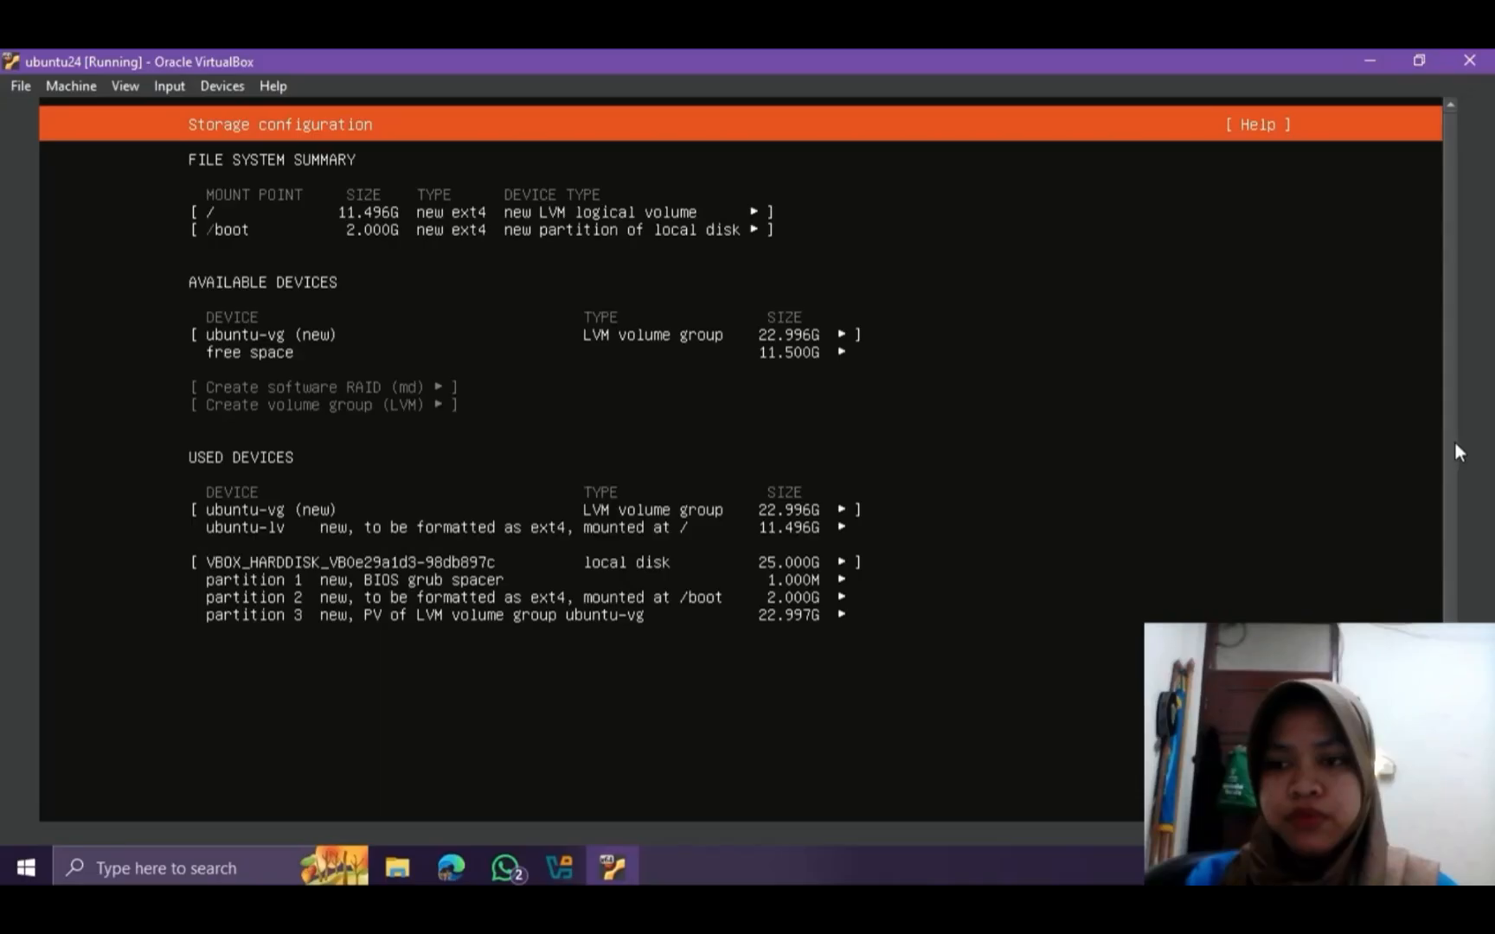
pyautogui.moveTo(1454, 446); pyautogui.dragTo(1438, 608)
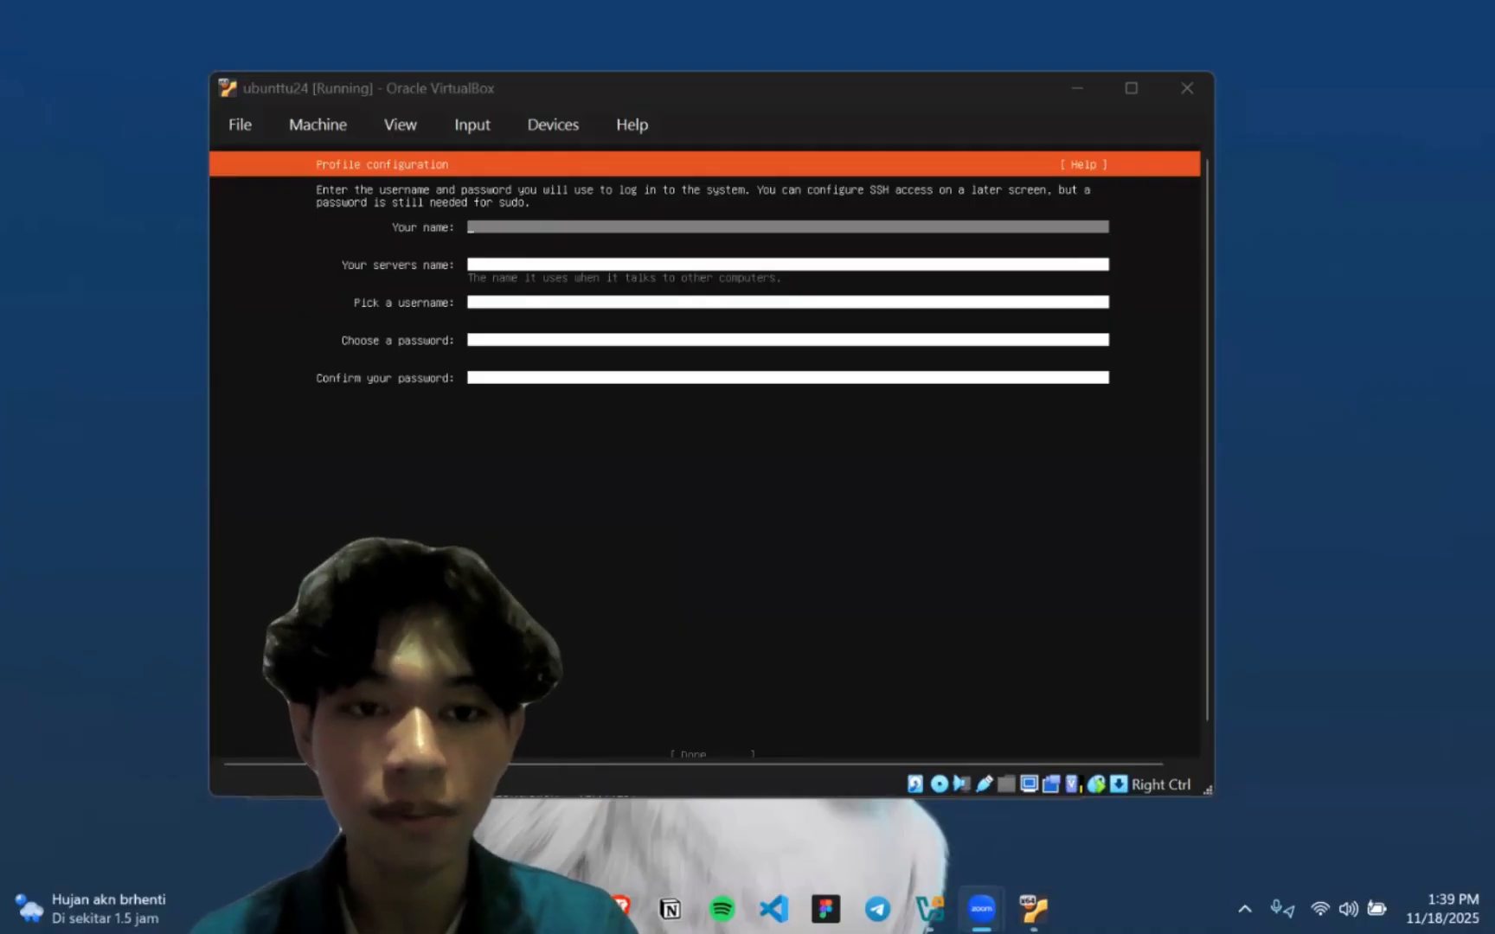
# In the profile configuration, enter the user's name, set the server name to kailabang, and fill in the username
pyautogui.click(416, 432)
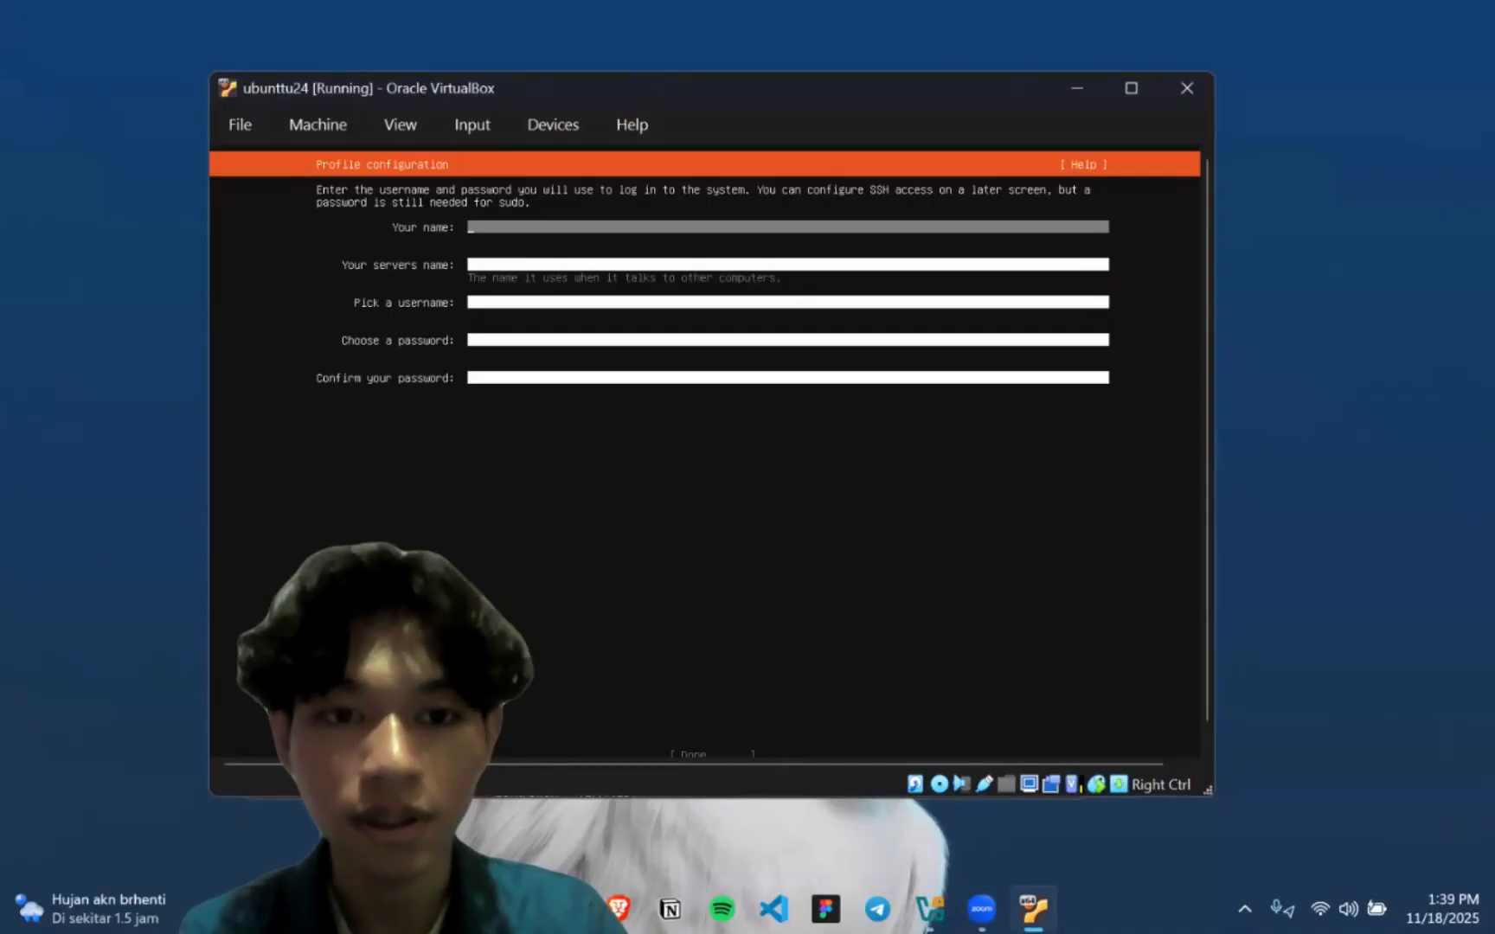
pyautogui.write('fa')
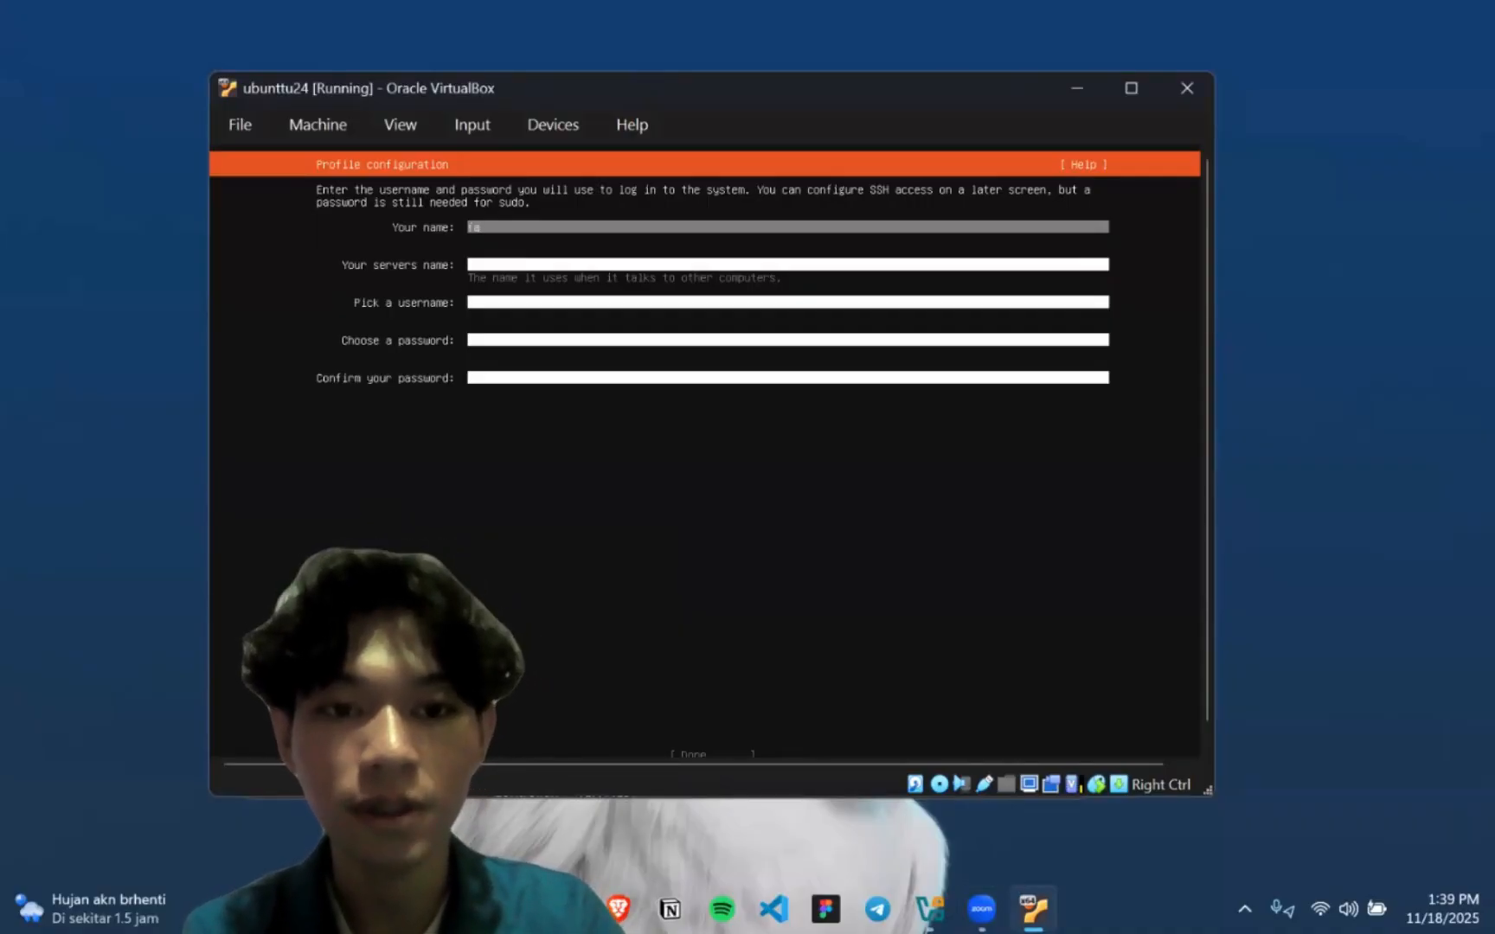
pyautogui.write('thur')
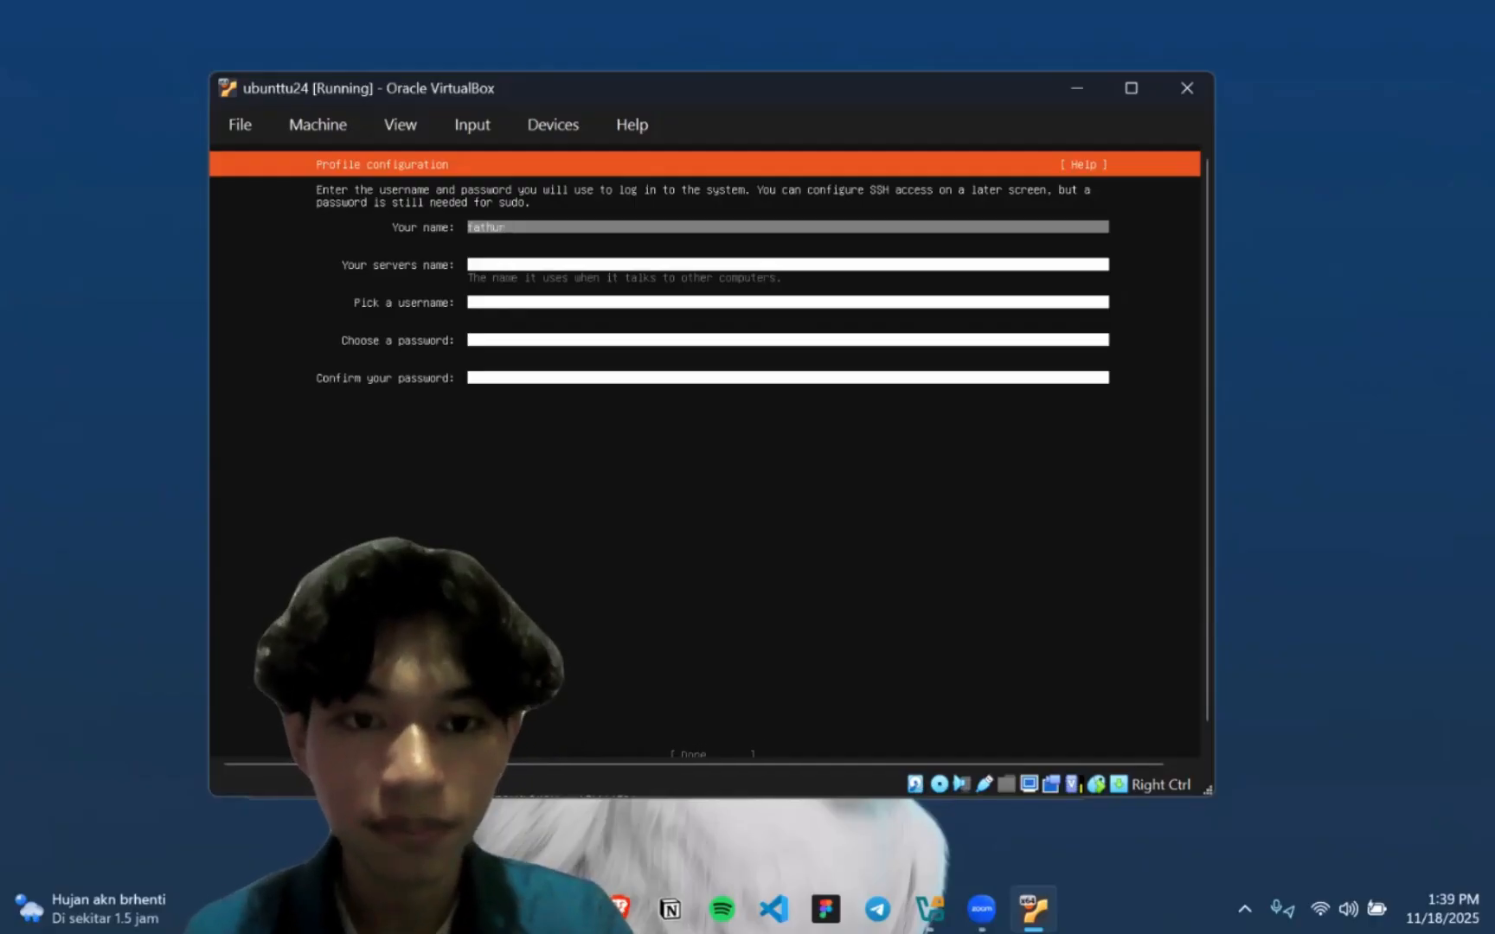
pyautogui.press('Tab')
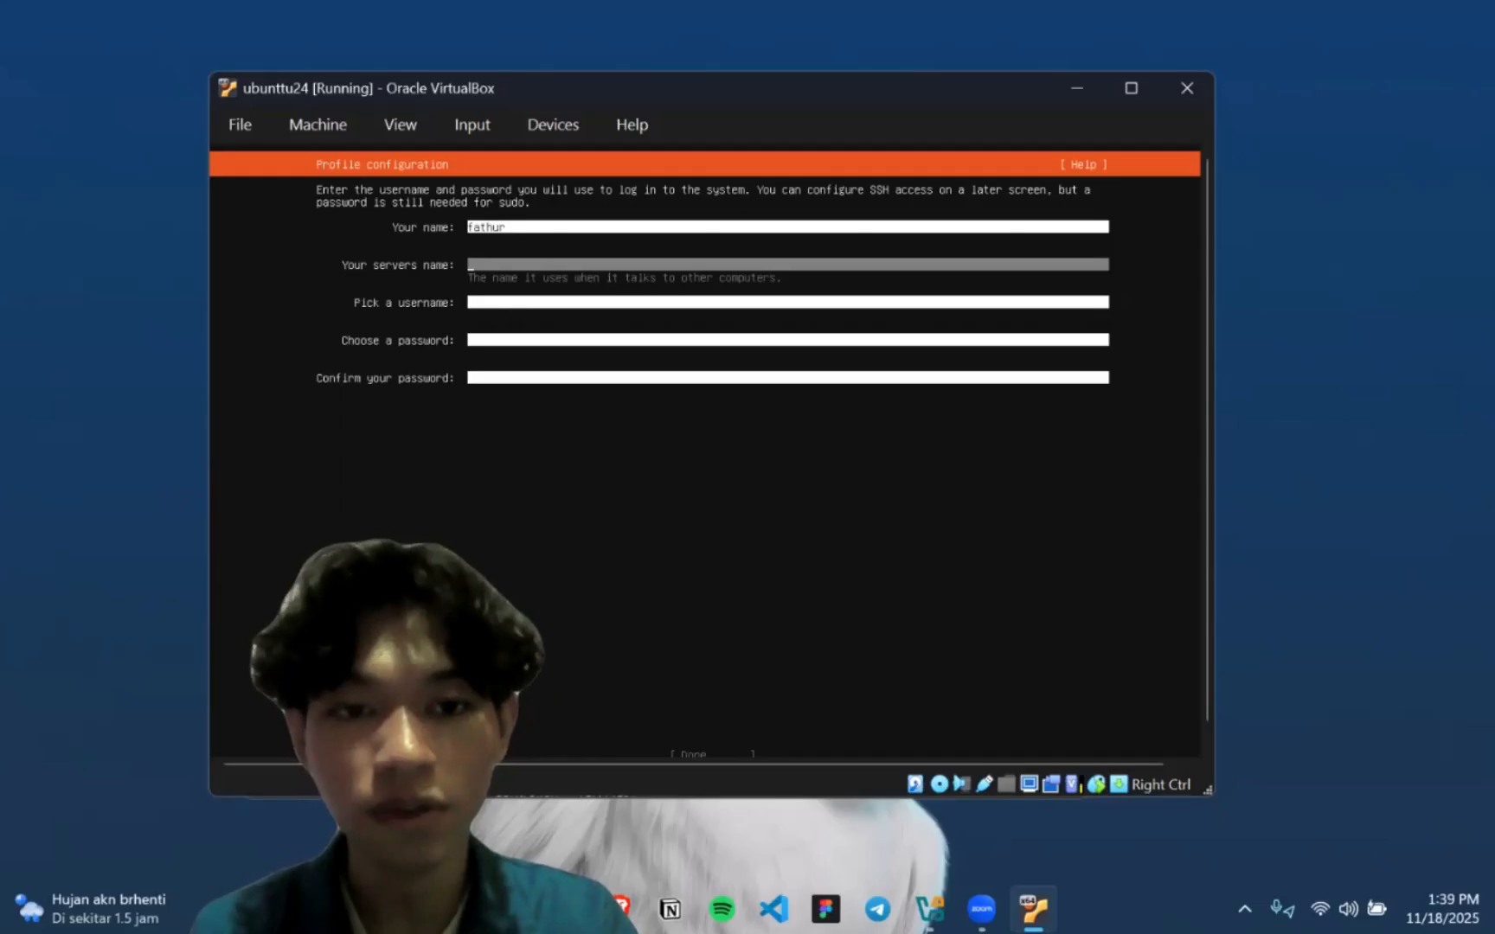
pyautogui.write('kailabang')
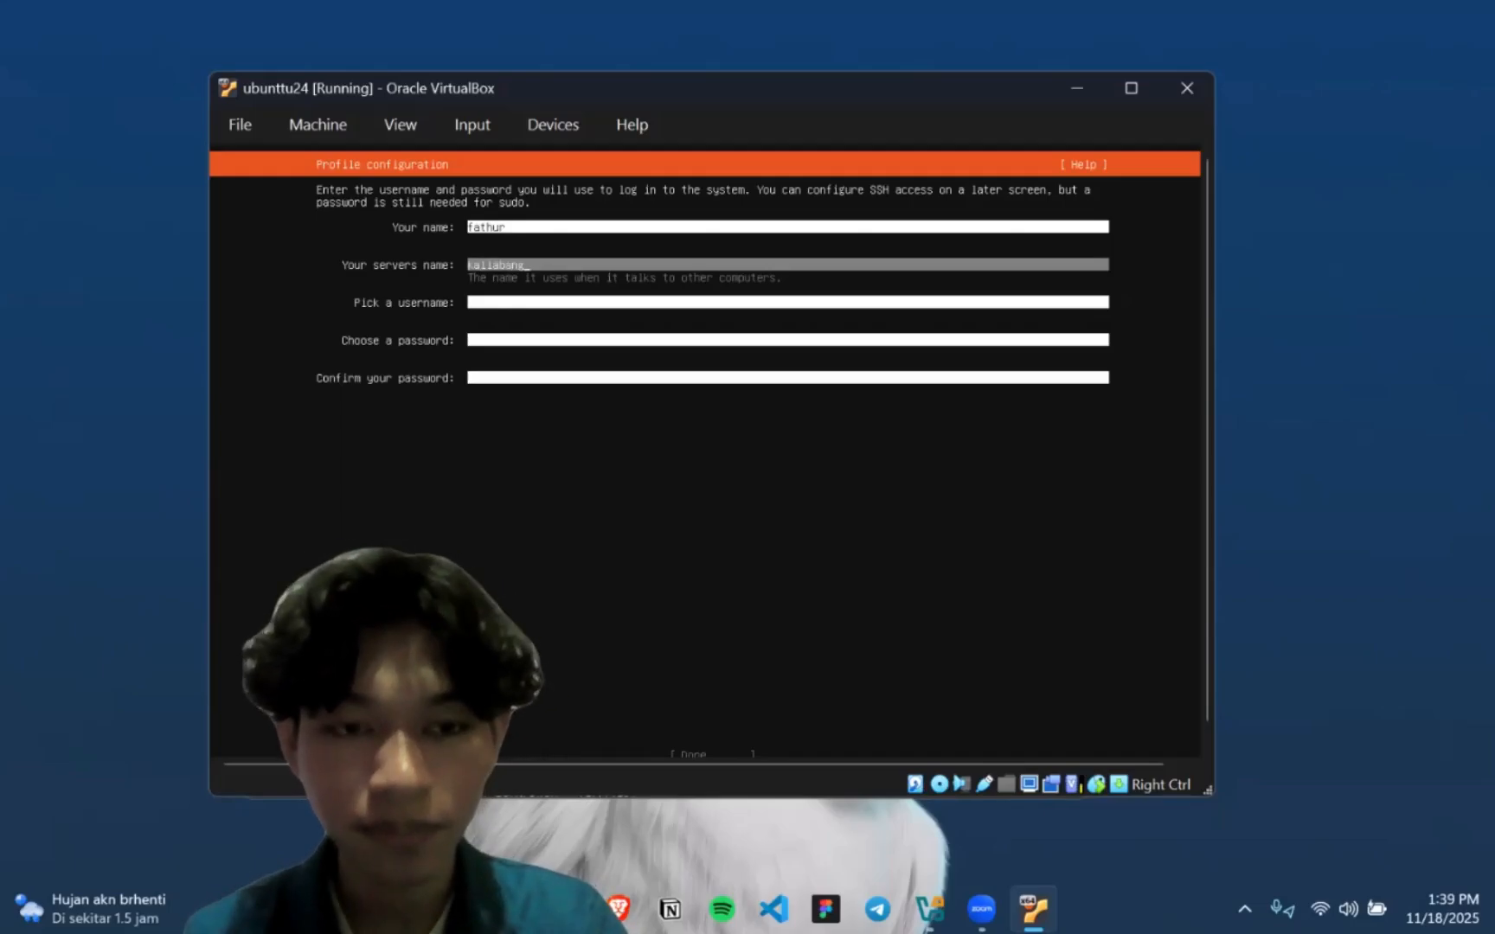
pyautogui.press('Tab')
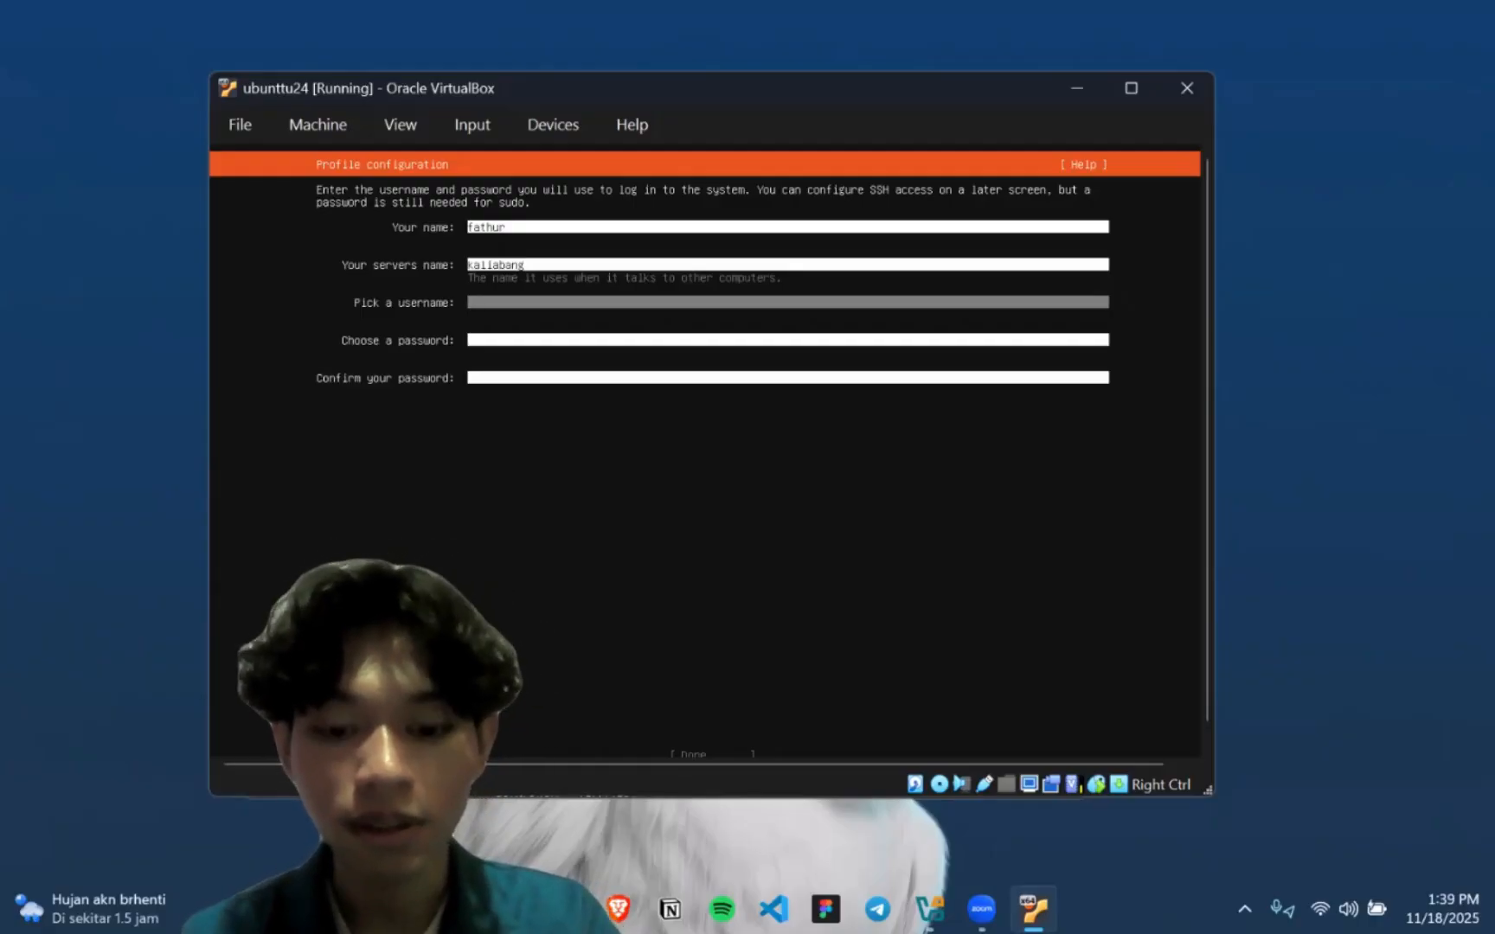
pyautogui.write('fathur')
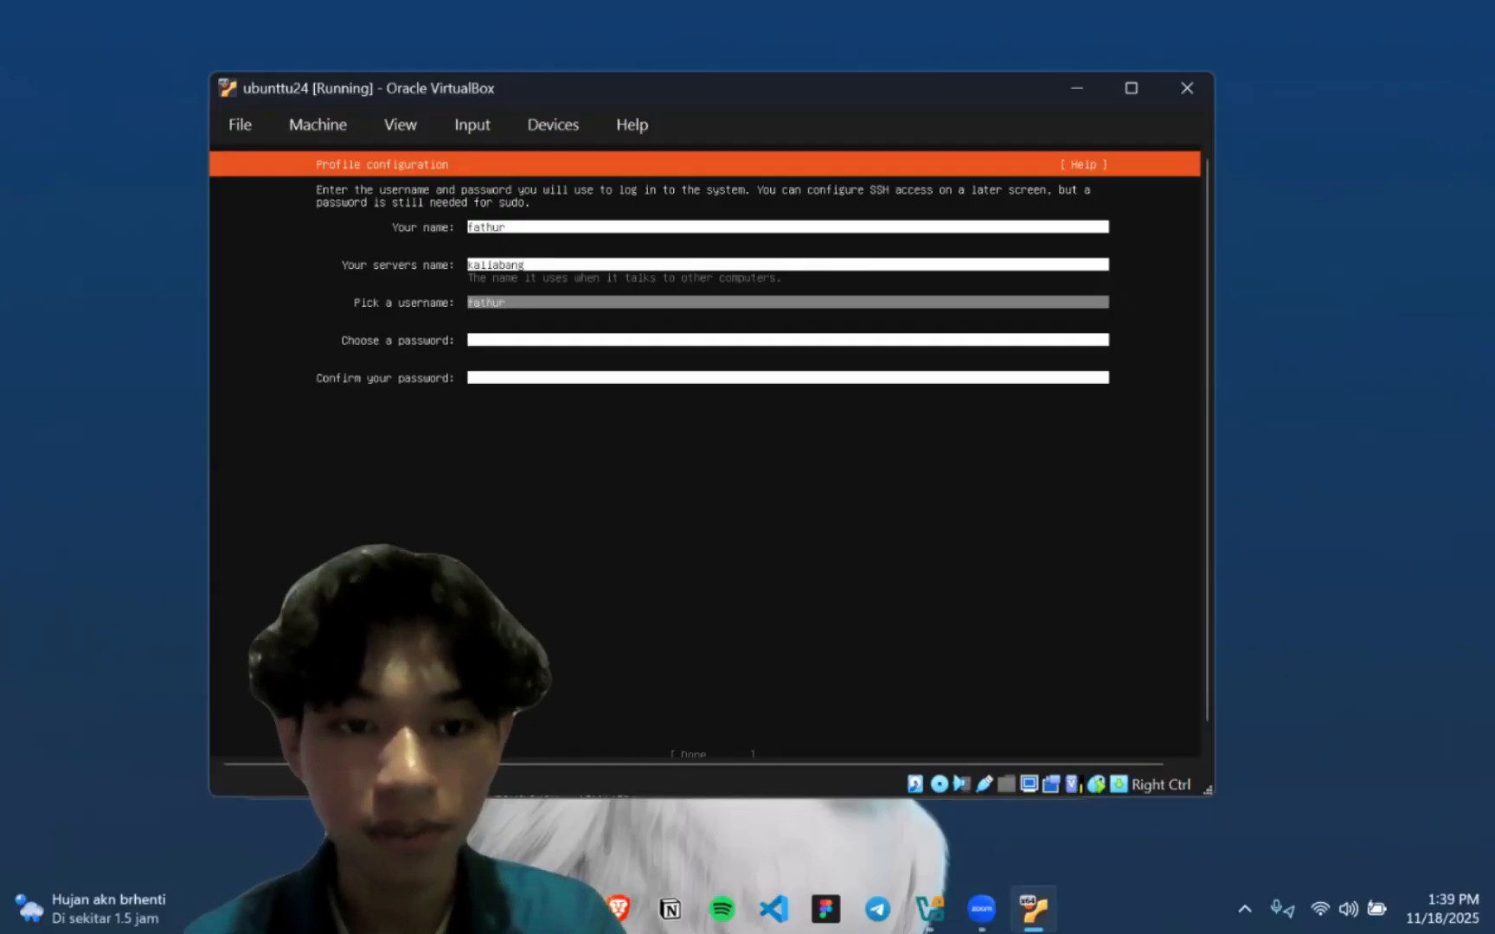
# Enter and confirm the account password, then submit the profile configuration
pyautogui.press('Tab')
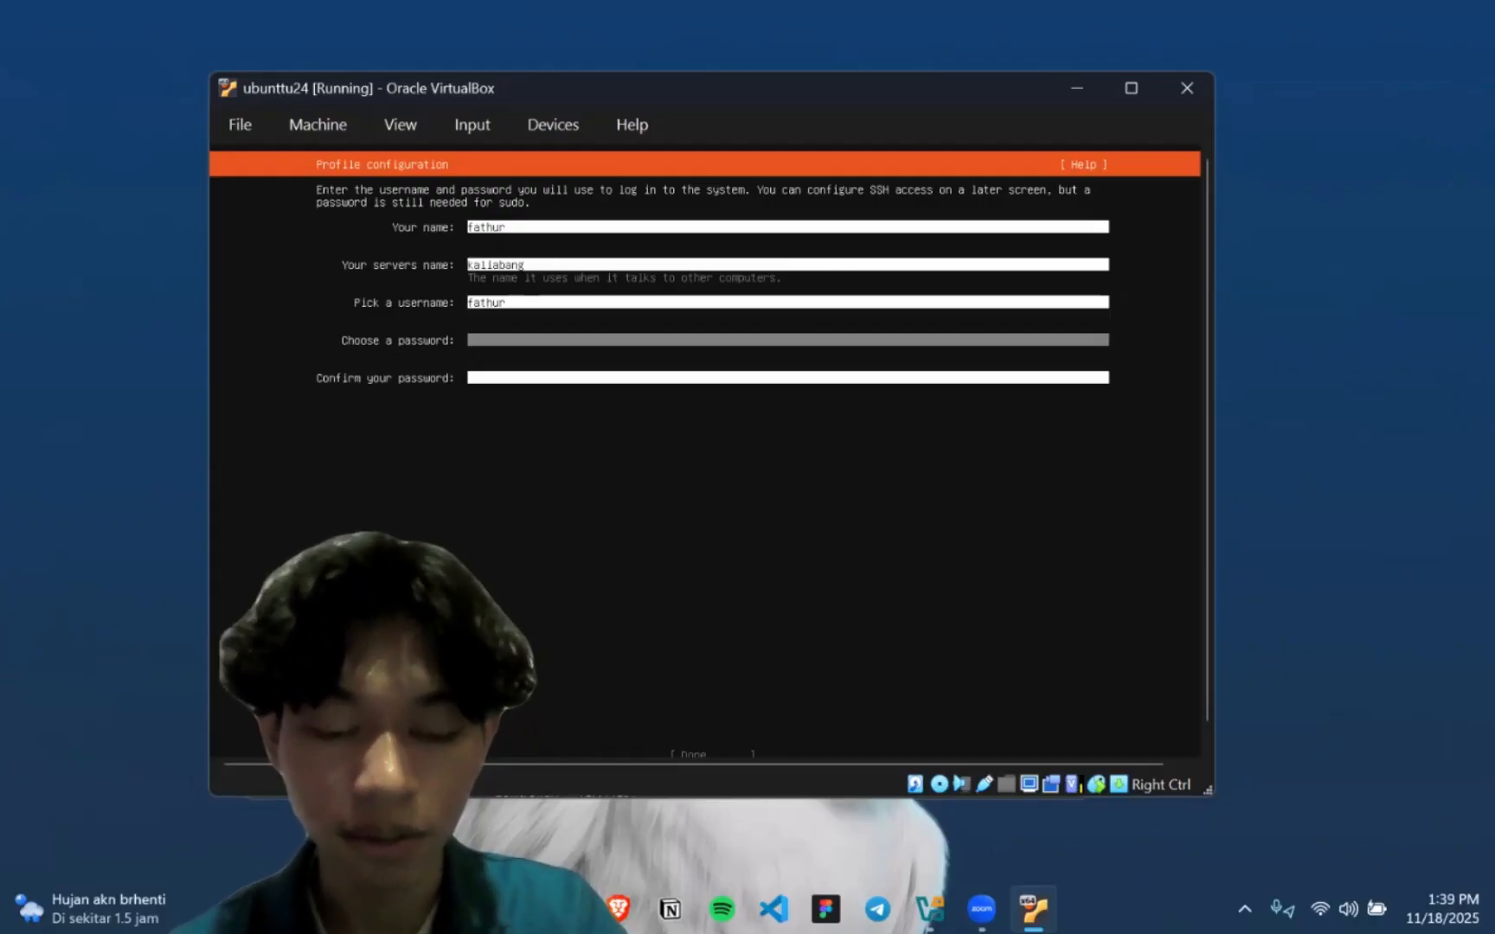
pyautogui.write('***')
pyautogui.press('Tab')
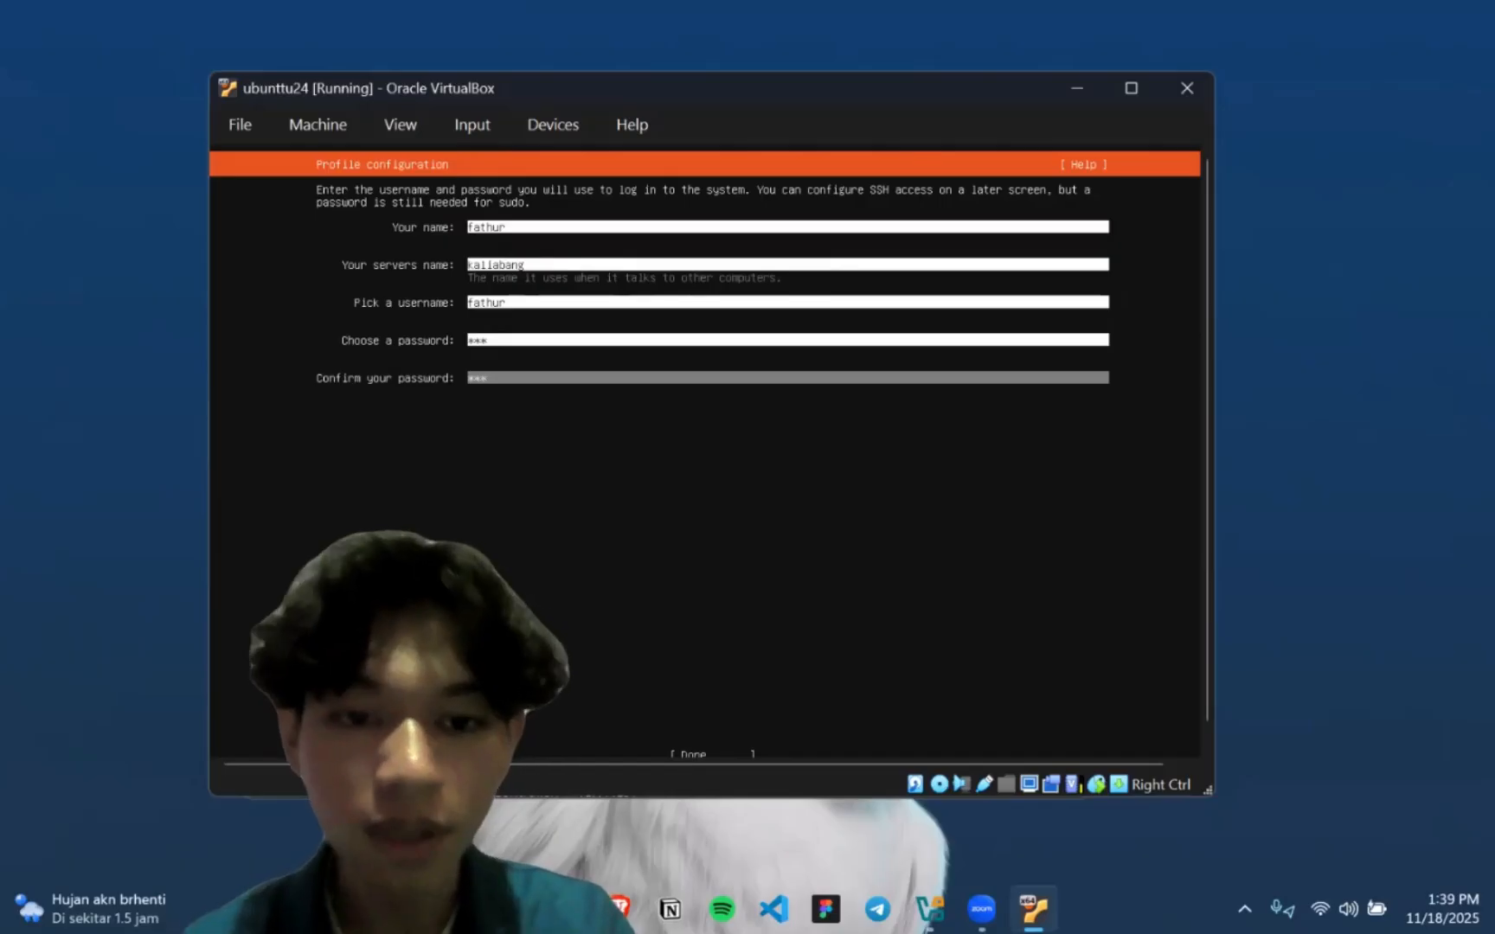
pyautogui.press('Tab')
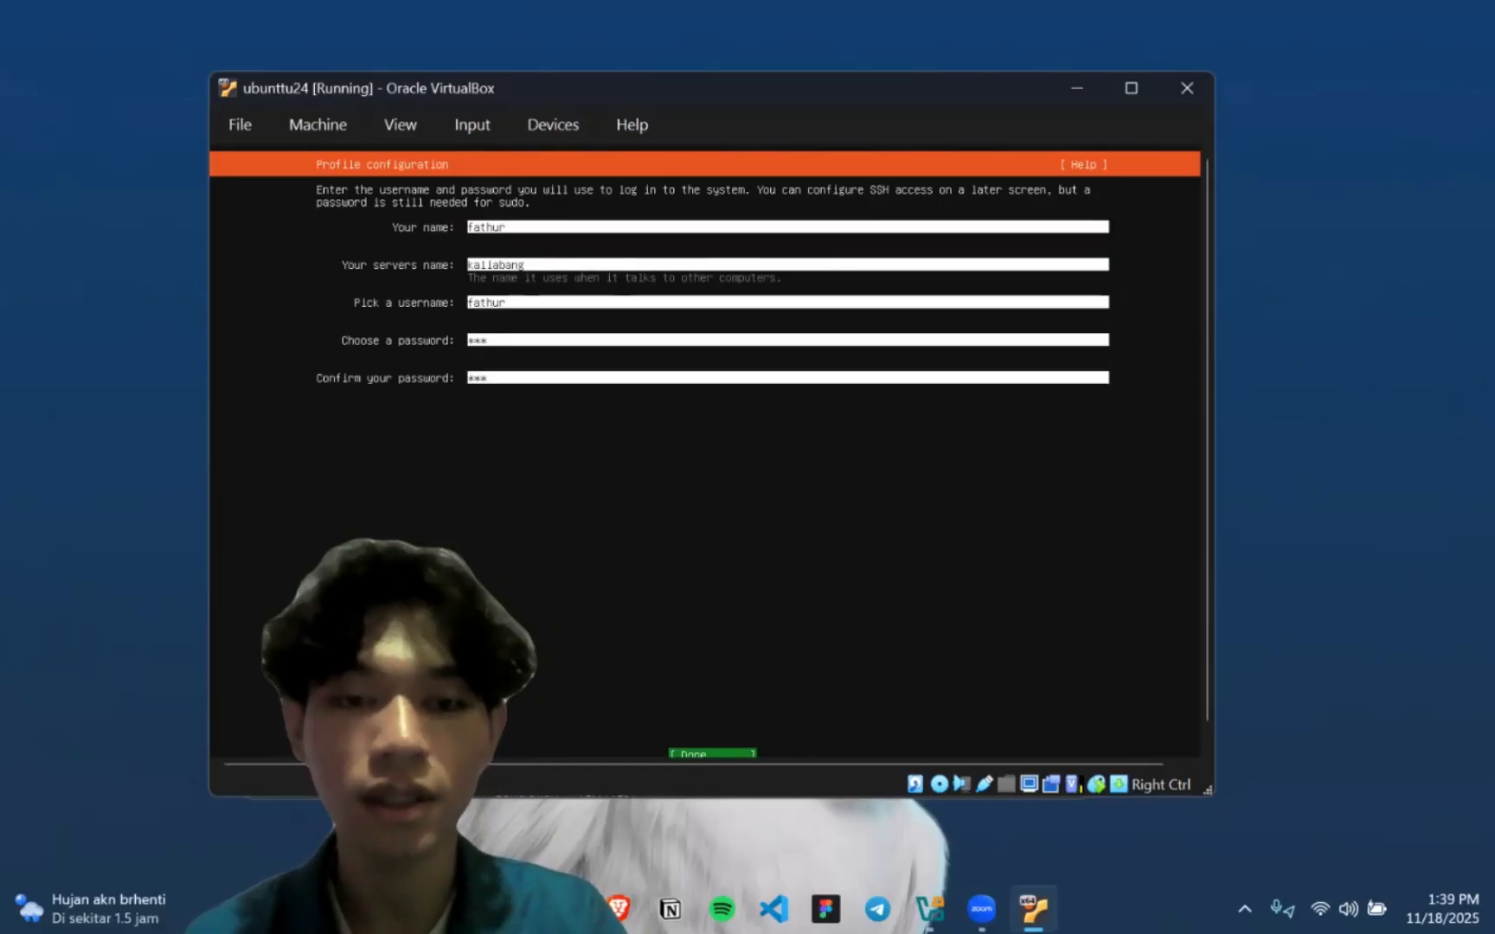
pyautogui.press('Return')
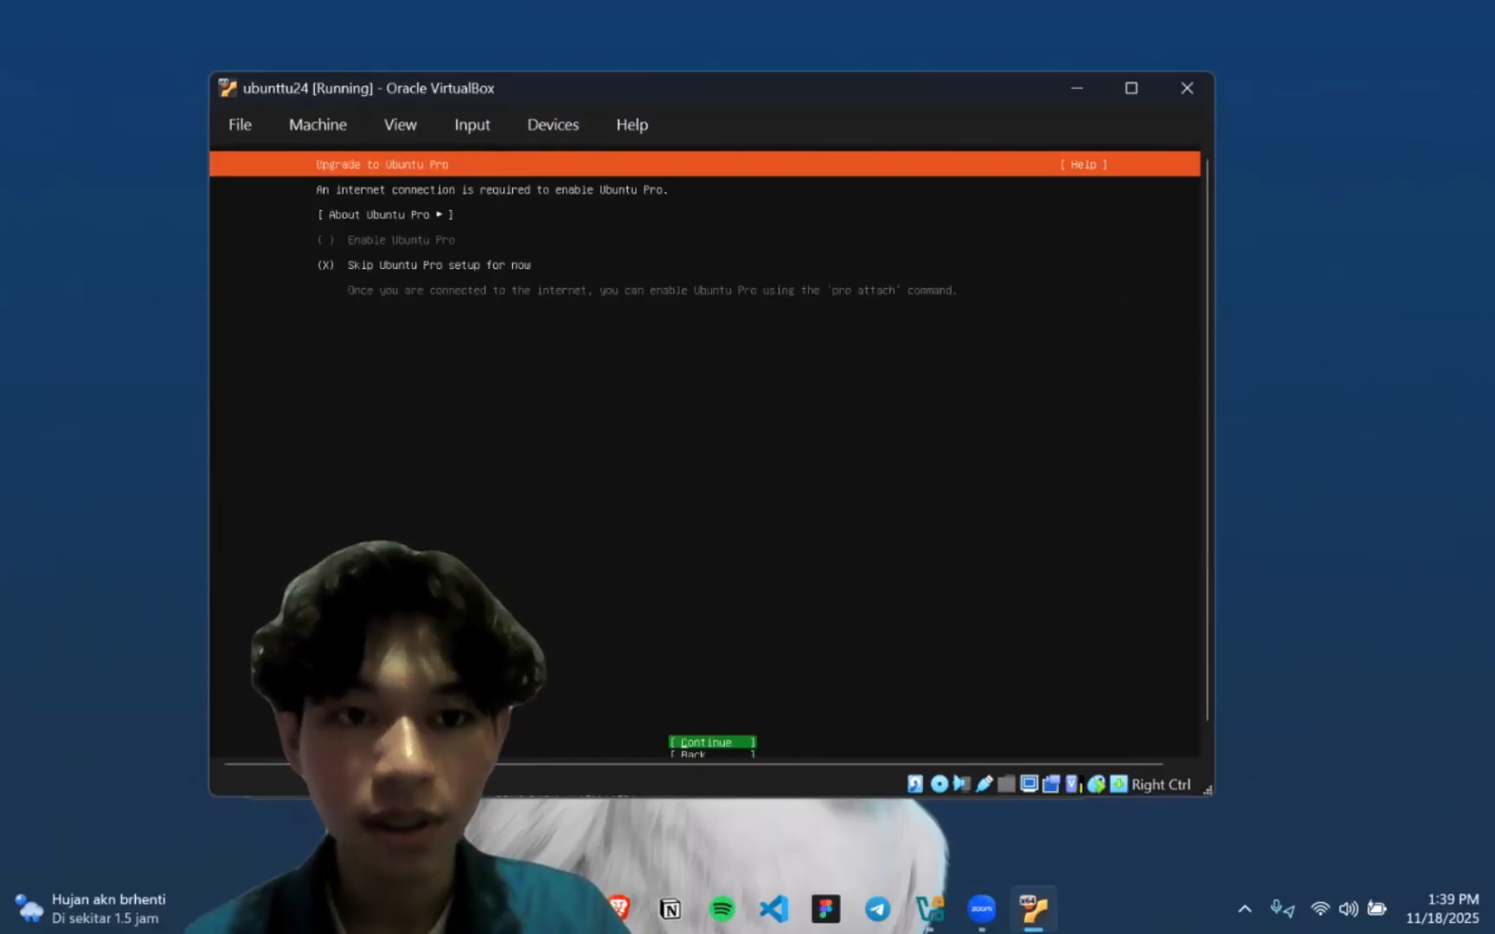
# Keep Skip Ubuntu Pro setup for now selected and continue the installation
pyautogui.press('Up')
pyautogui.press('Up')
pyautogui.press('Down')
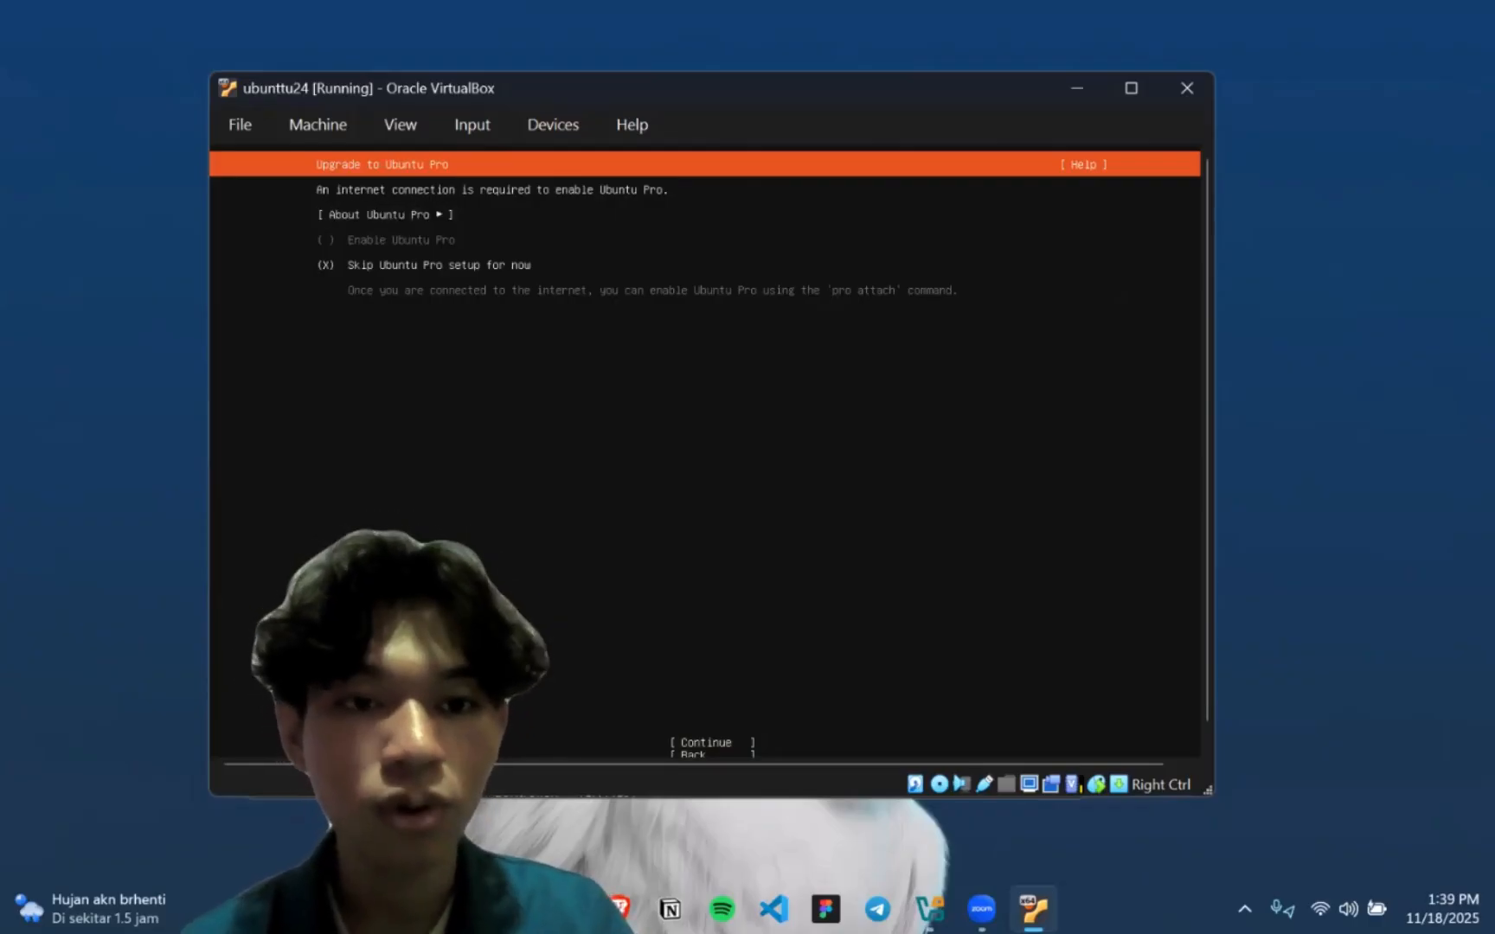
pyautogui.press('Up')
pyautogui.press('Down')
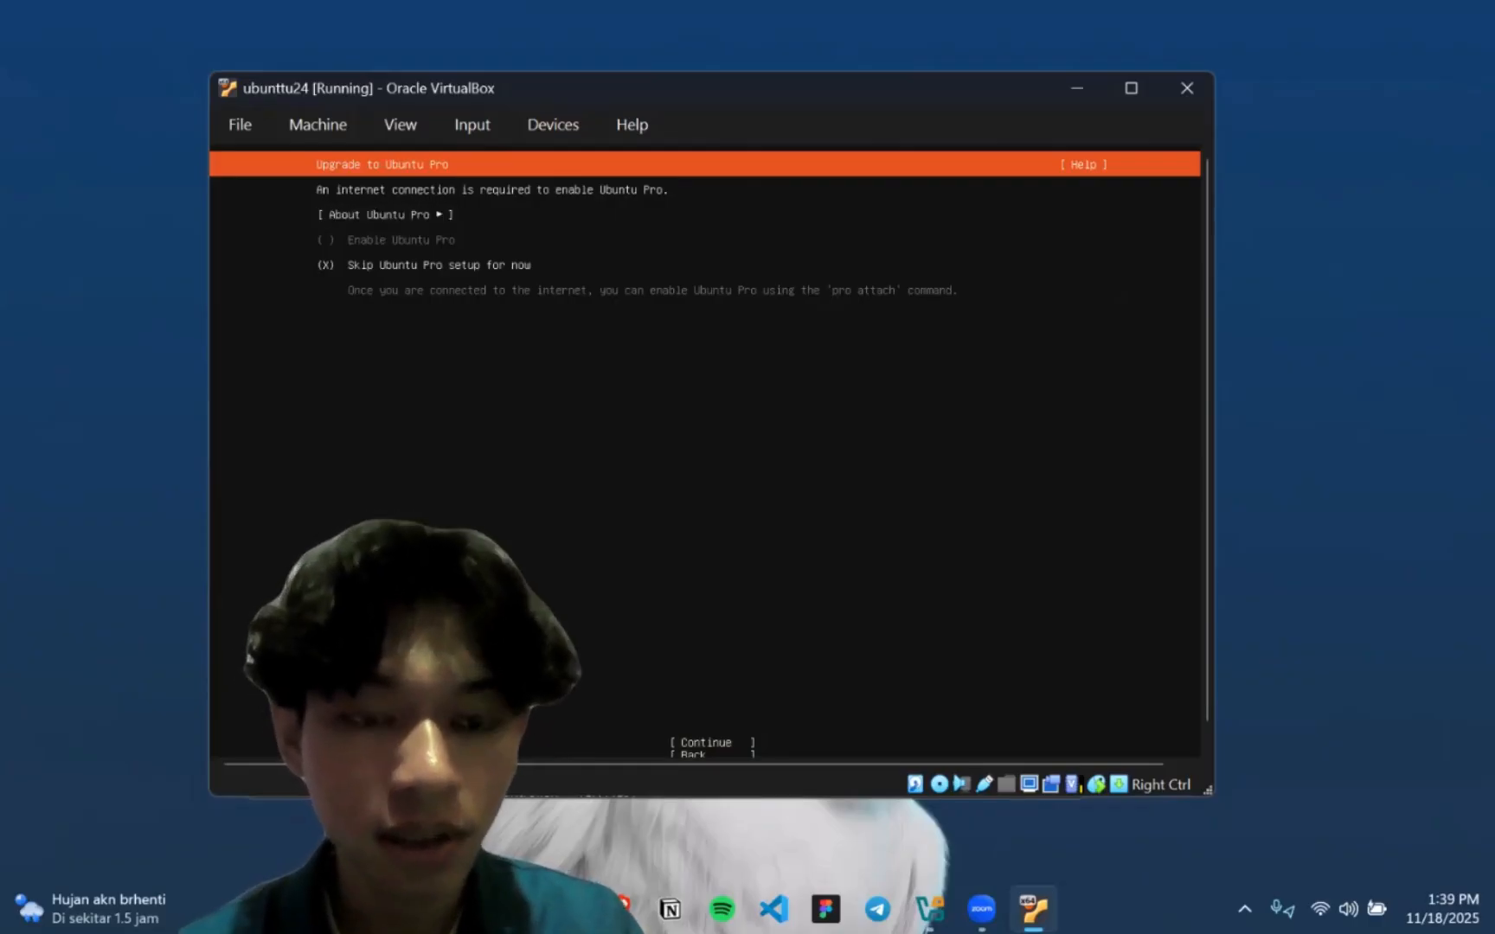
pyautogui.press('Down')
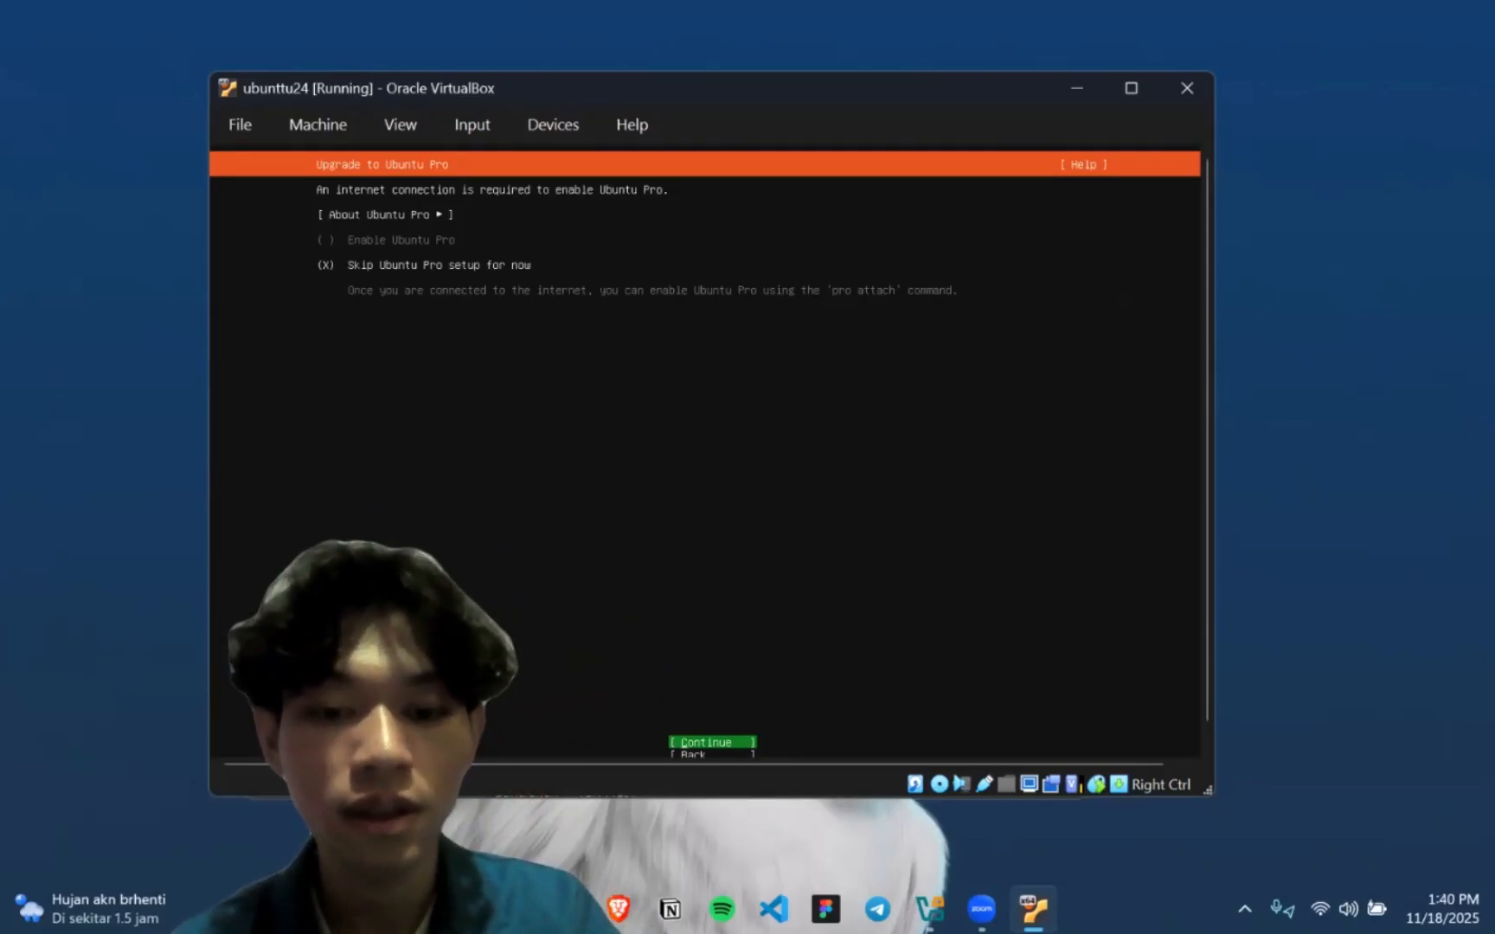
pyautogui.press('Down')
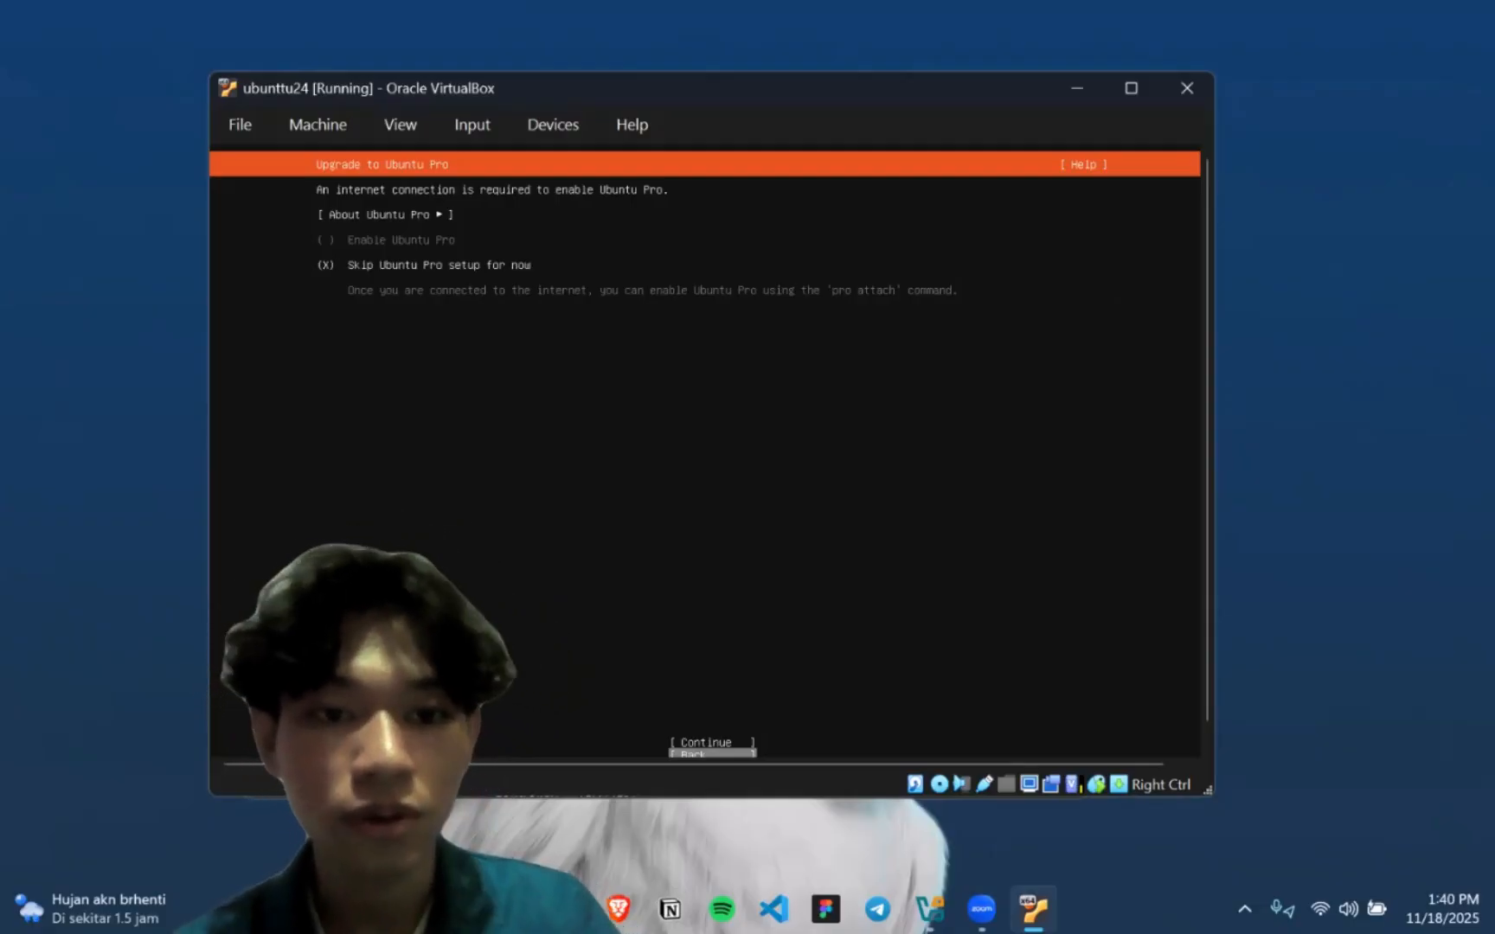
pyautogui.press('Up')
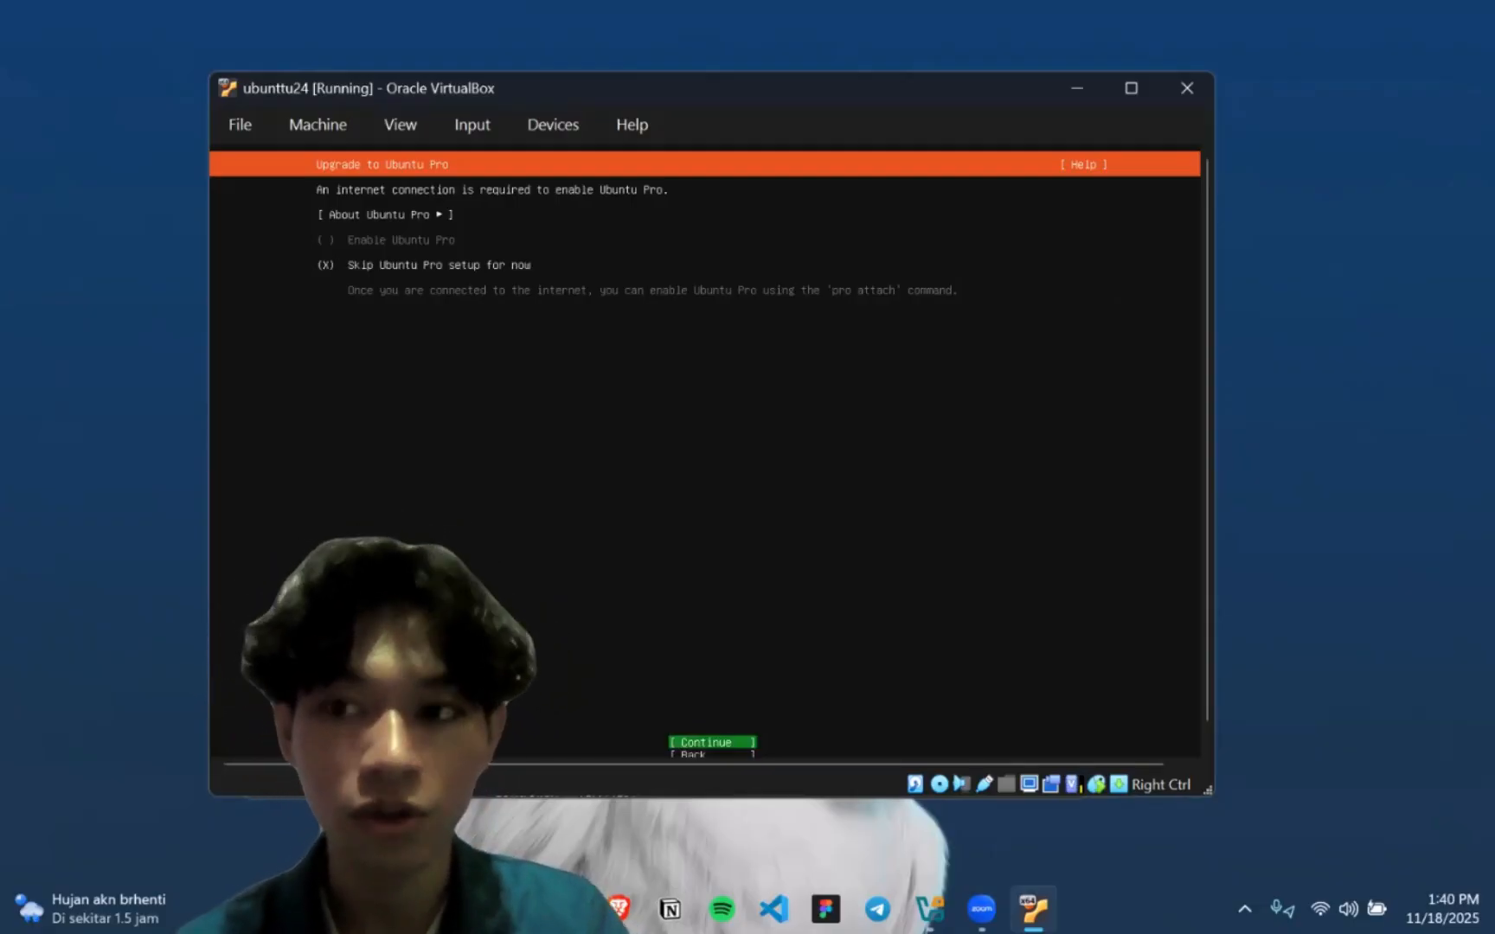
pyautogui.press('Return')
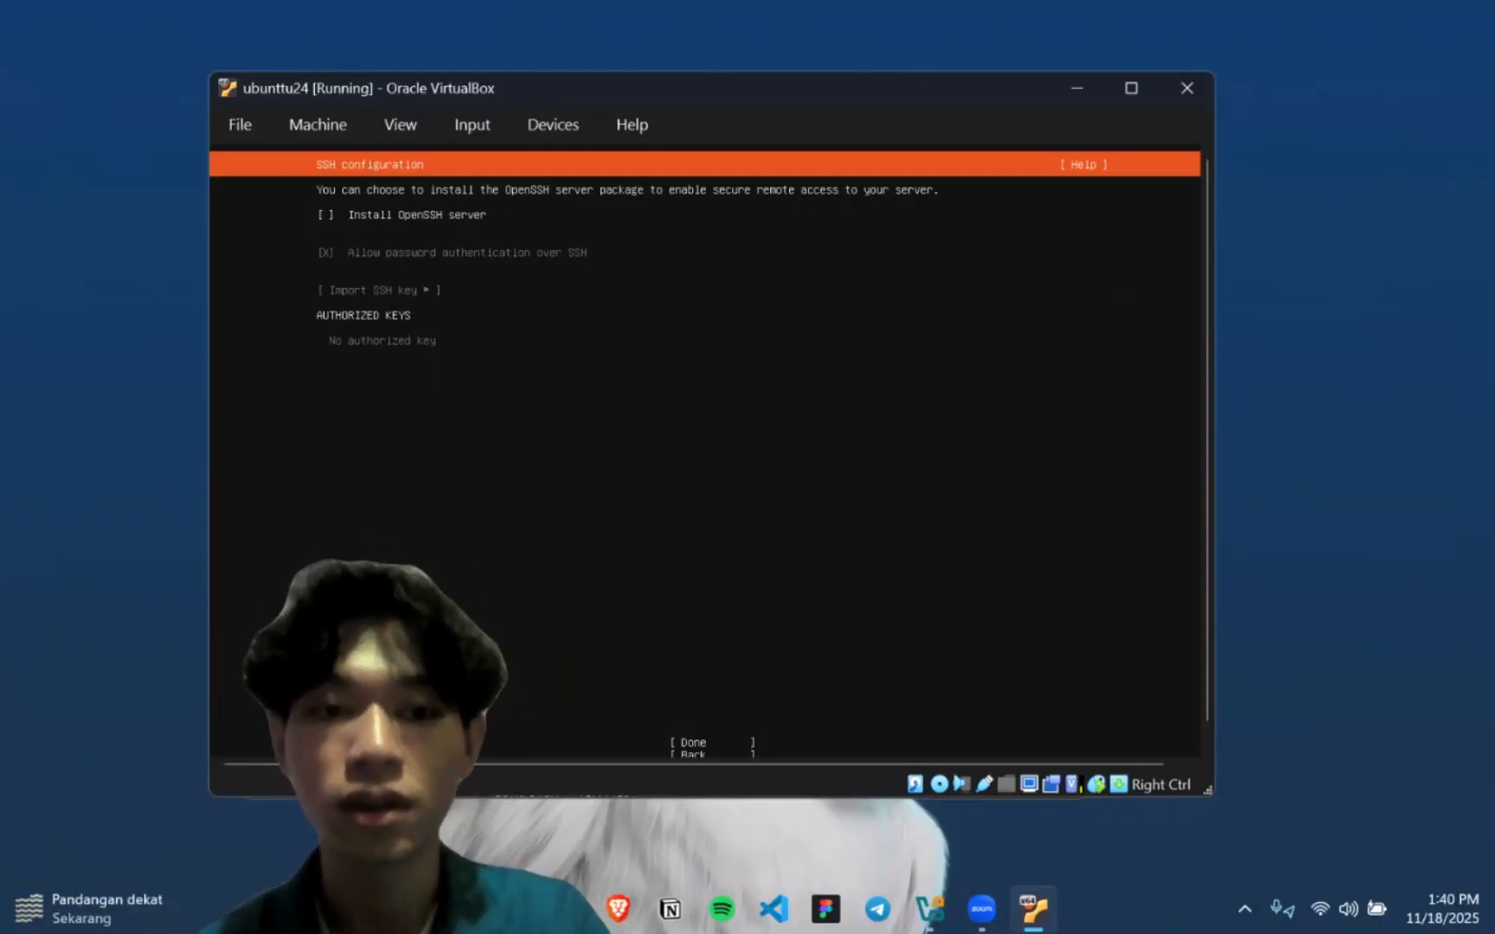
# Leave Install OpenSSH server unselected and accept the SSH configuration
pyautogui.press('Tab')
pyautogui.press('Tab')
pyautogui.press('Tab')
pyautogui.press('Tab')
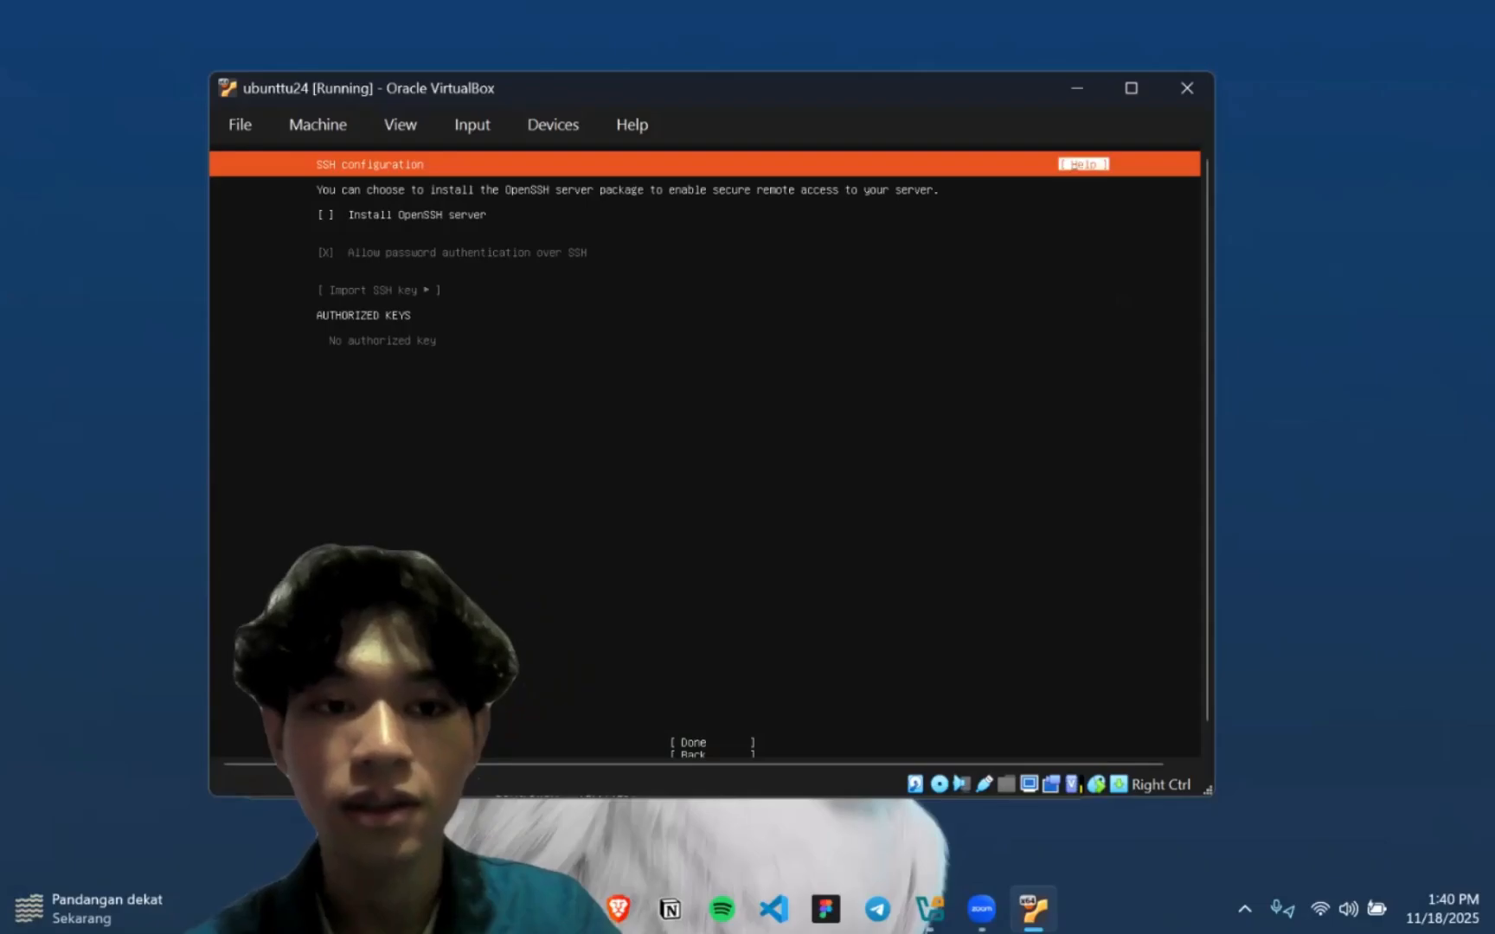
pyautogui.press('Tab')
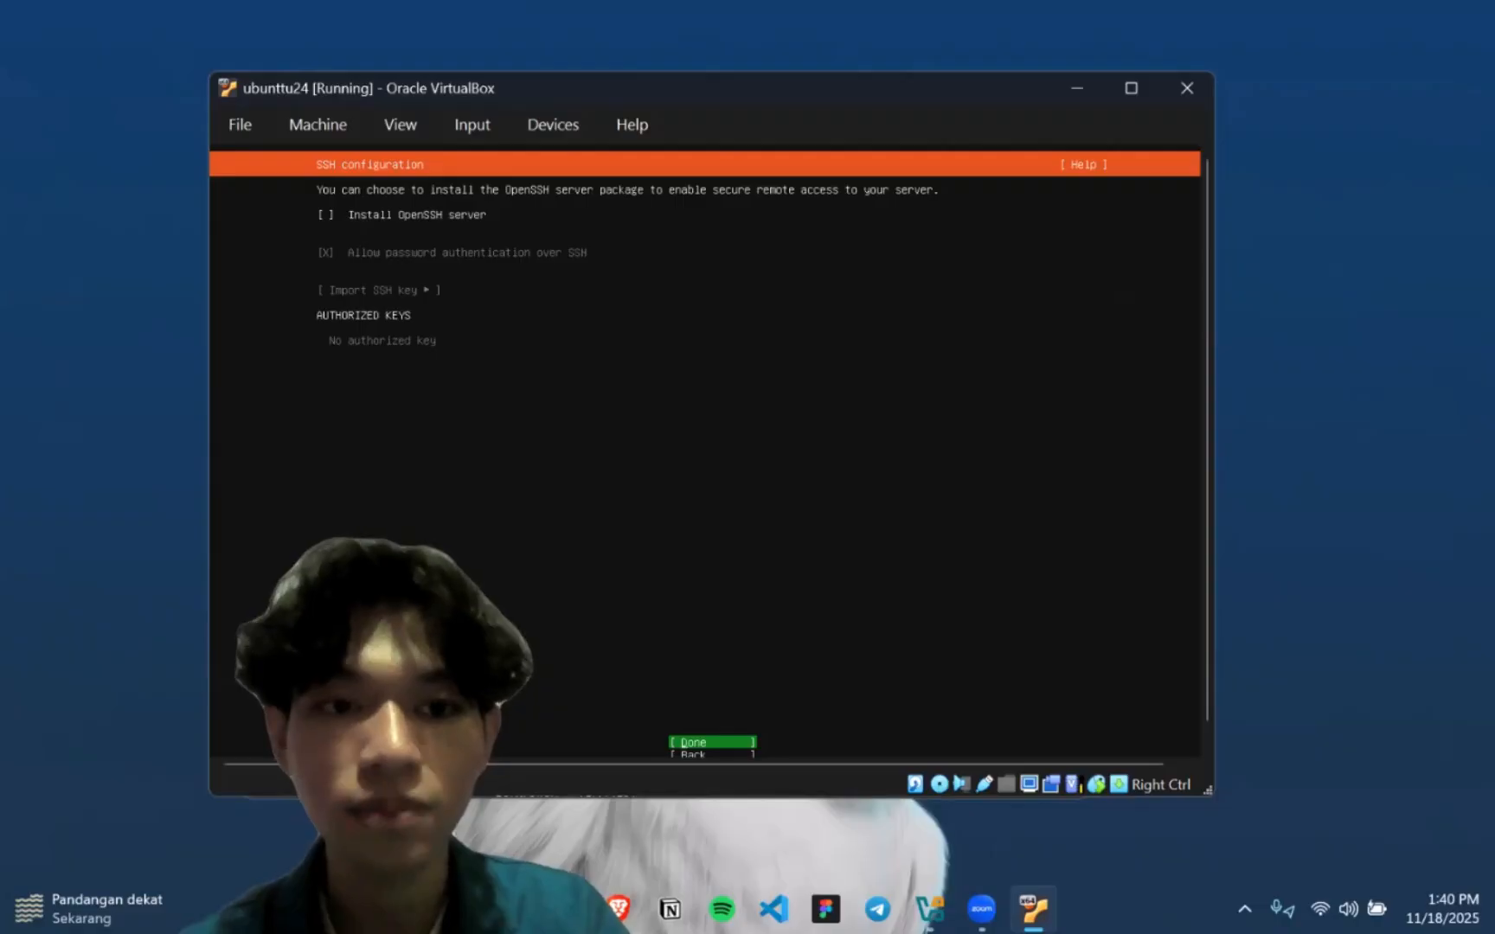
pyautogui.press('Return')
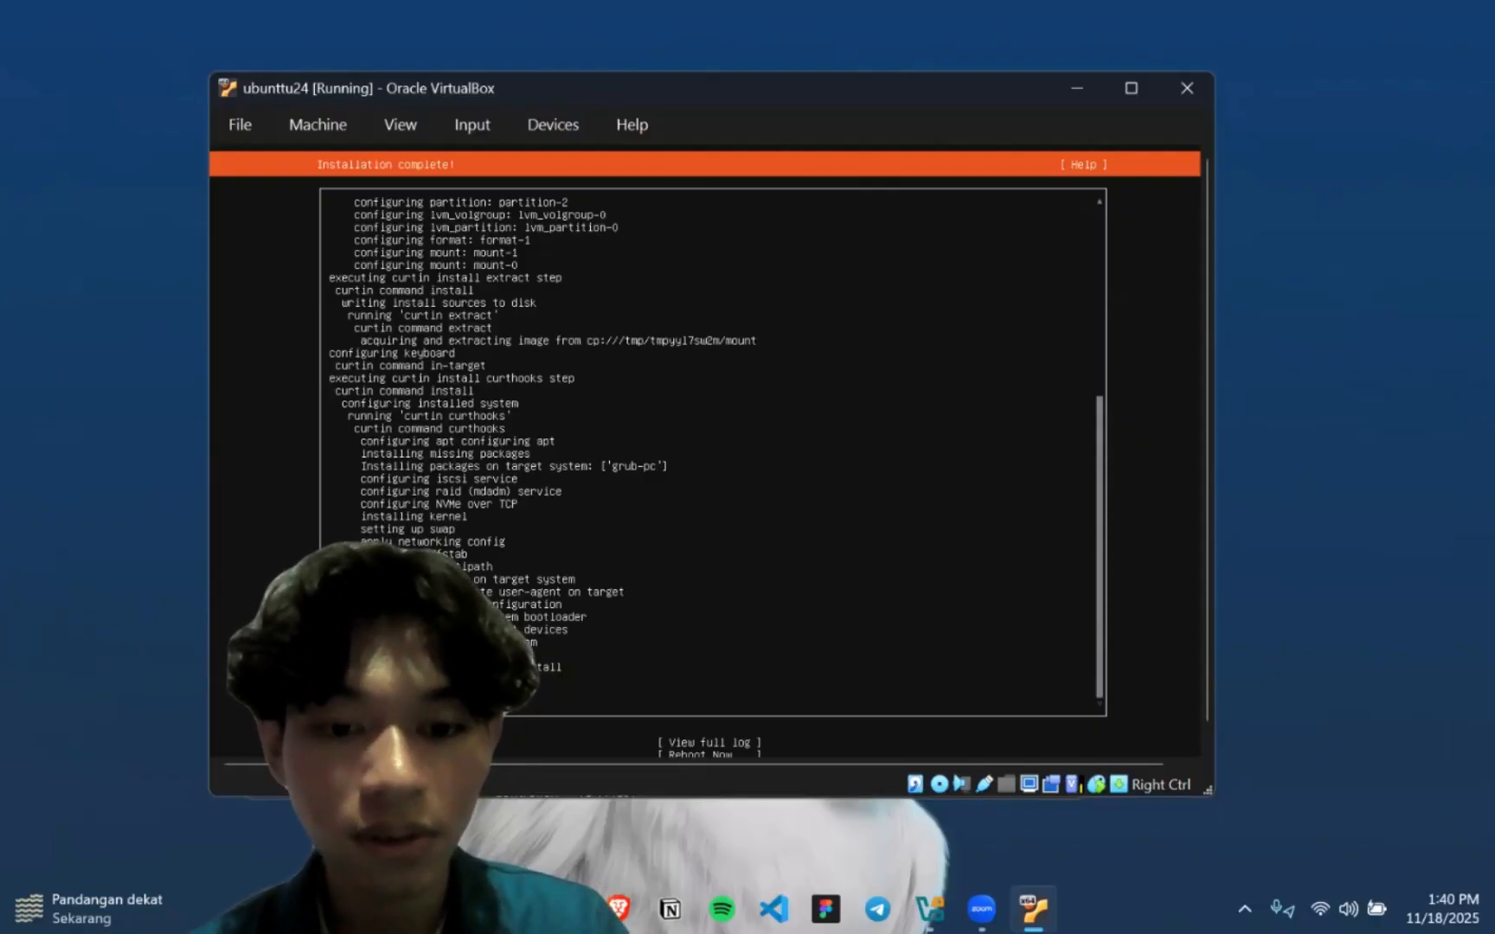
# Reboot the virtual machine from the finished installer and continue past the installation medium prompt
pyautogui.press('Up')
pyautogui.press('Down')
pyautogui.press('Down')
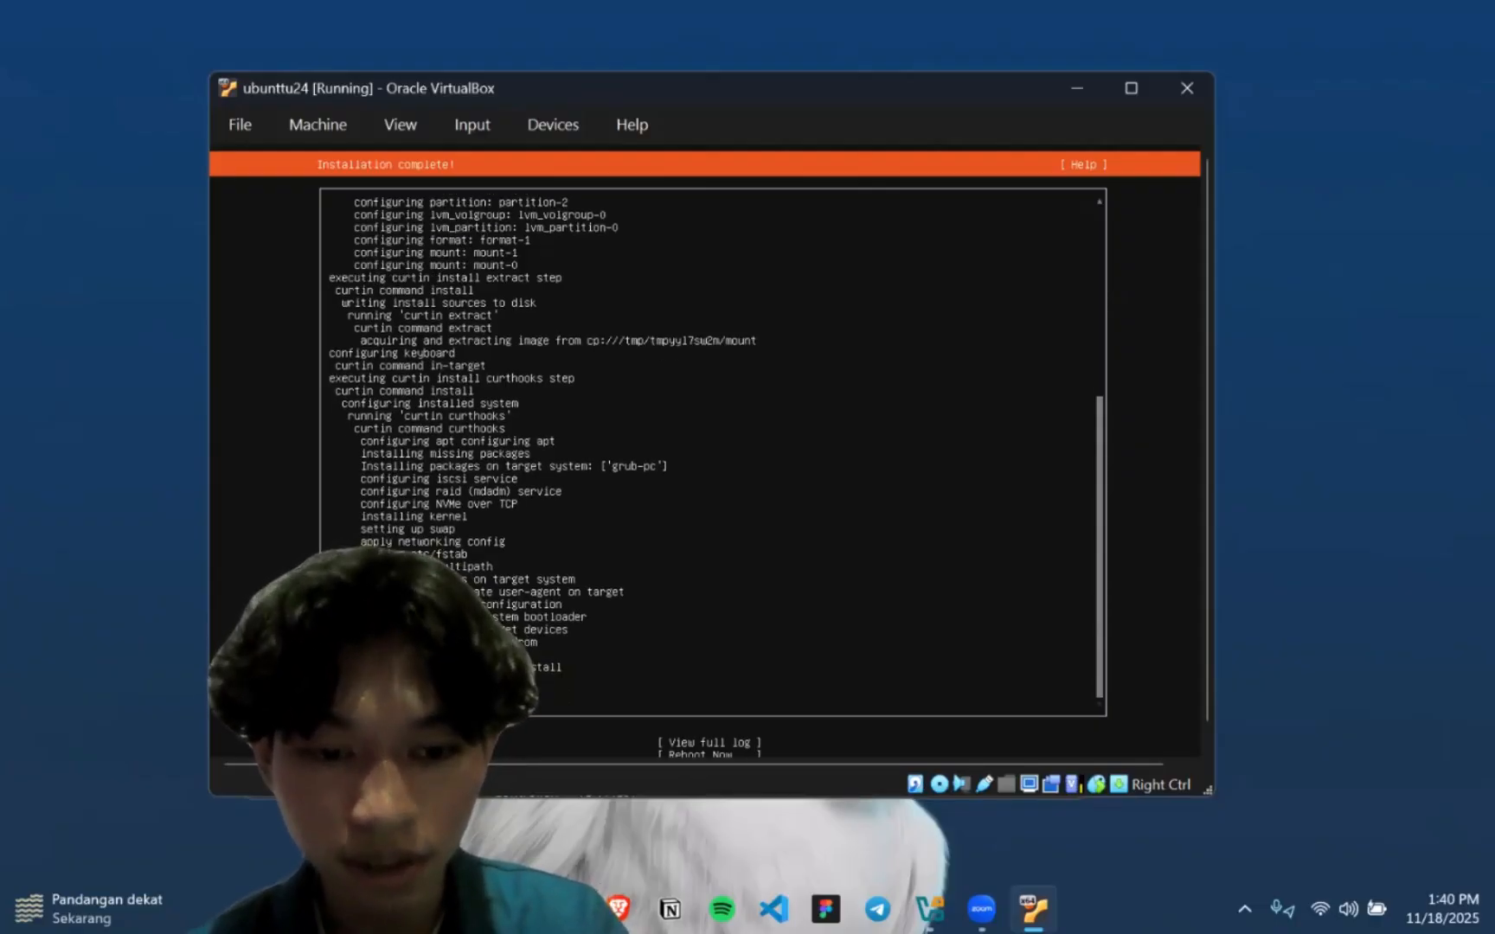
pyautogui.press('Down')
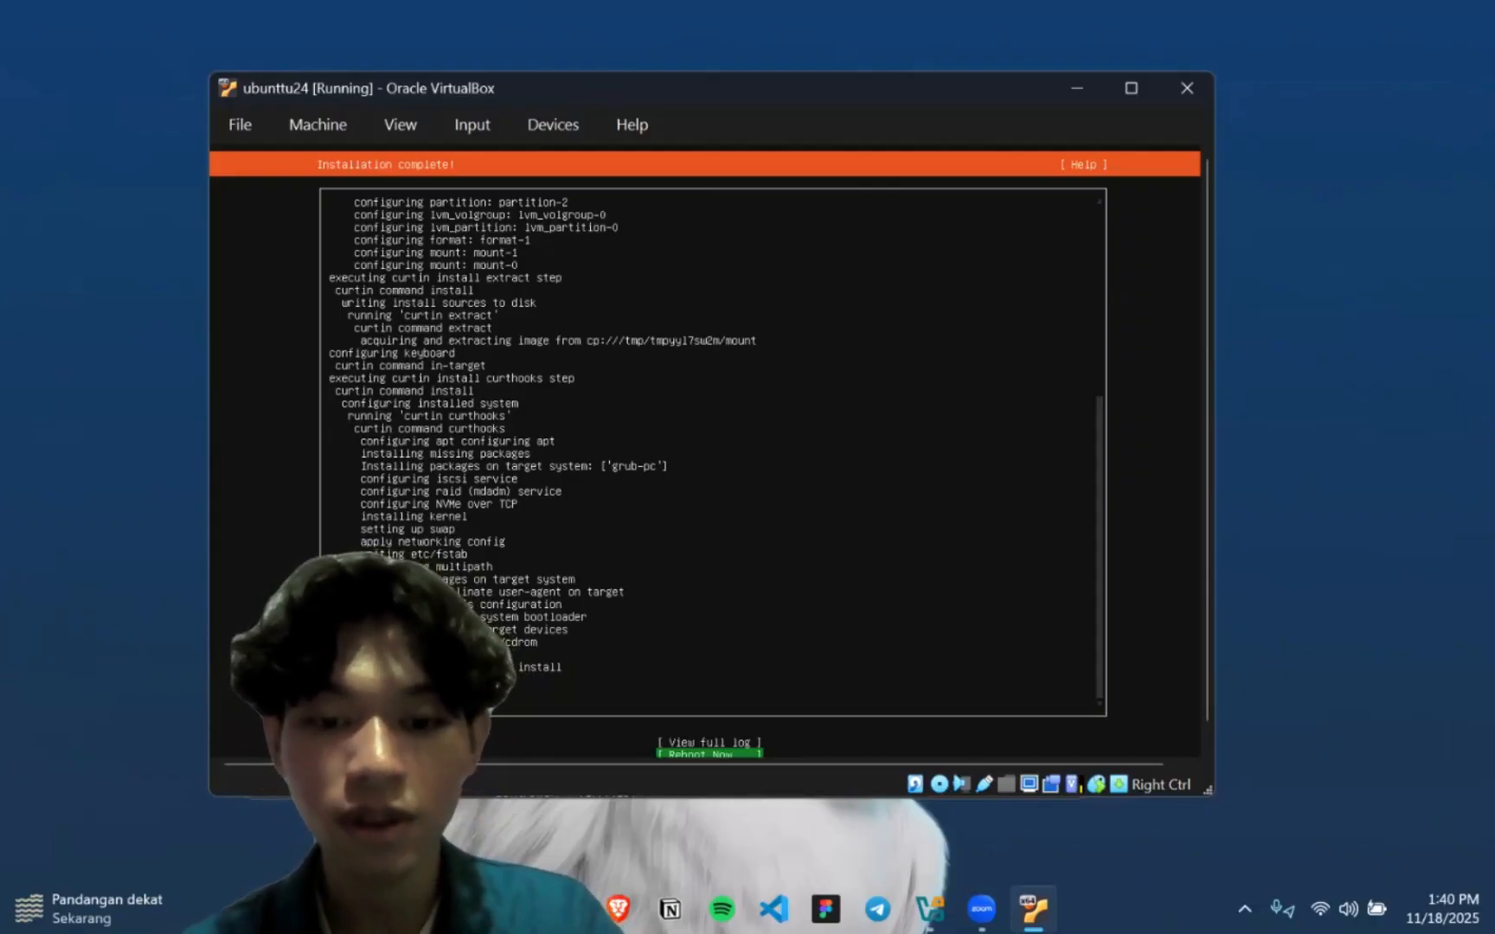
pyautogui.press('Return')
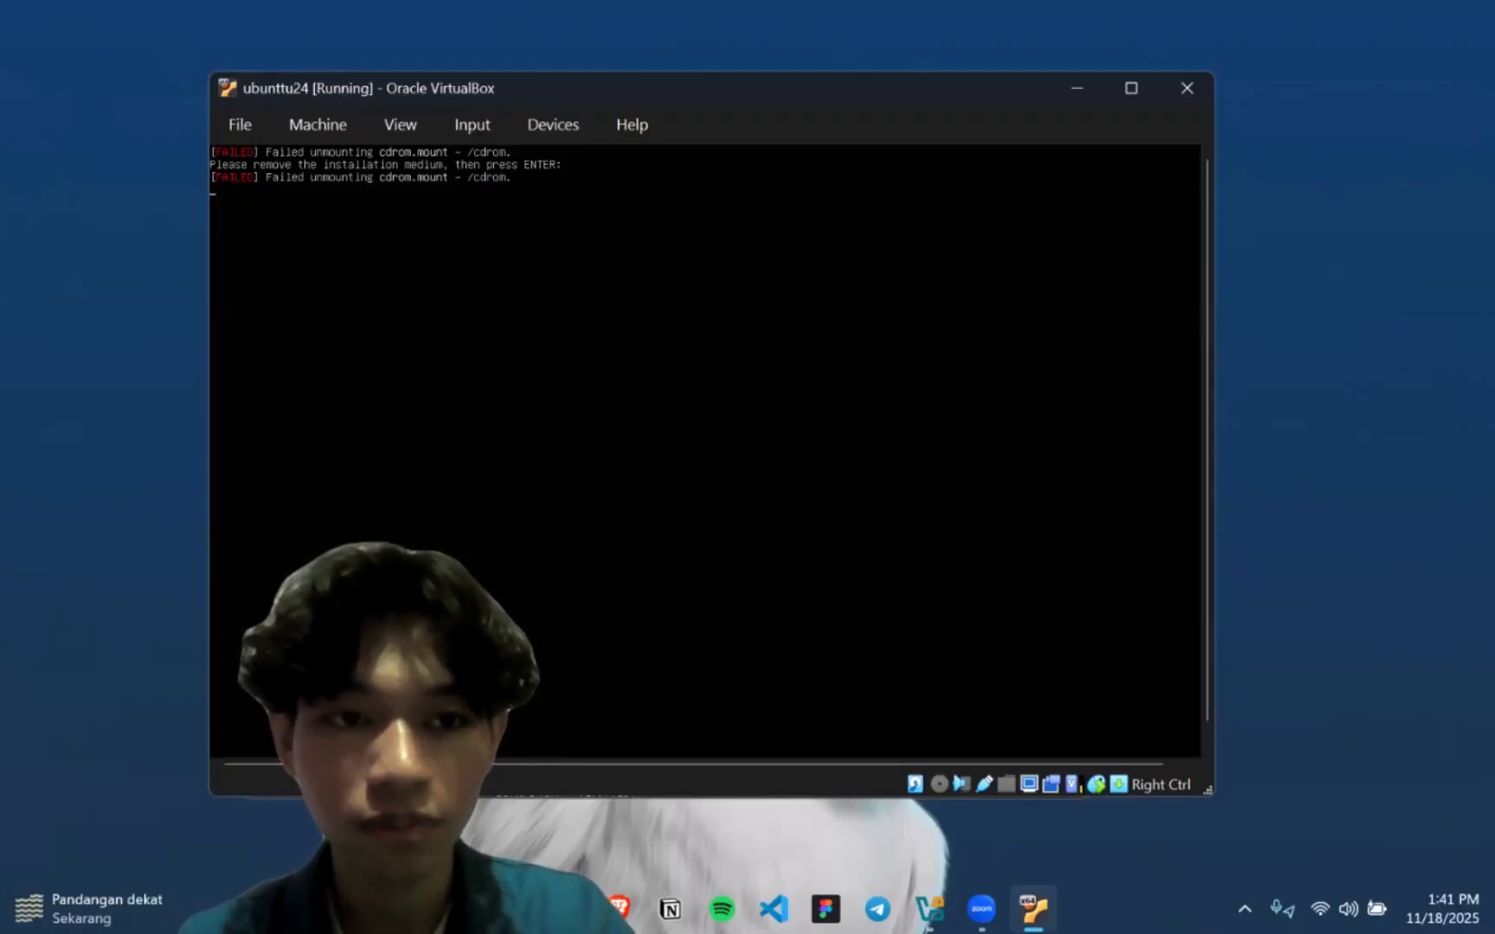
pyautogui.press('Return')
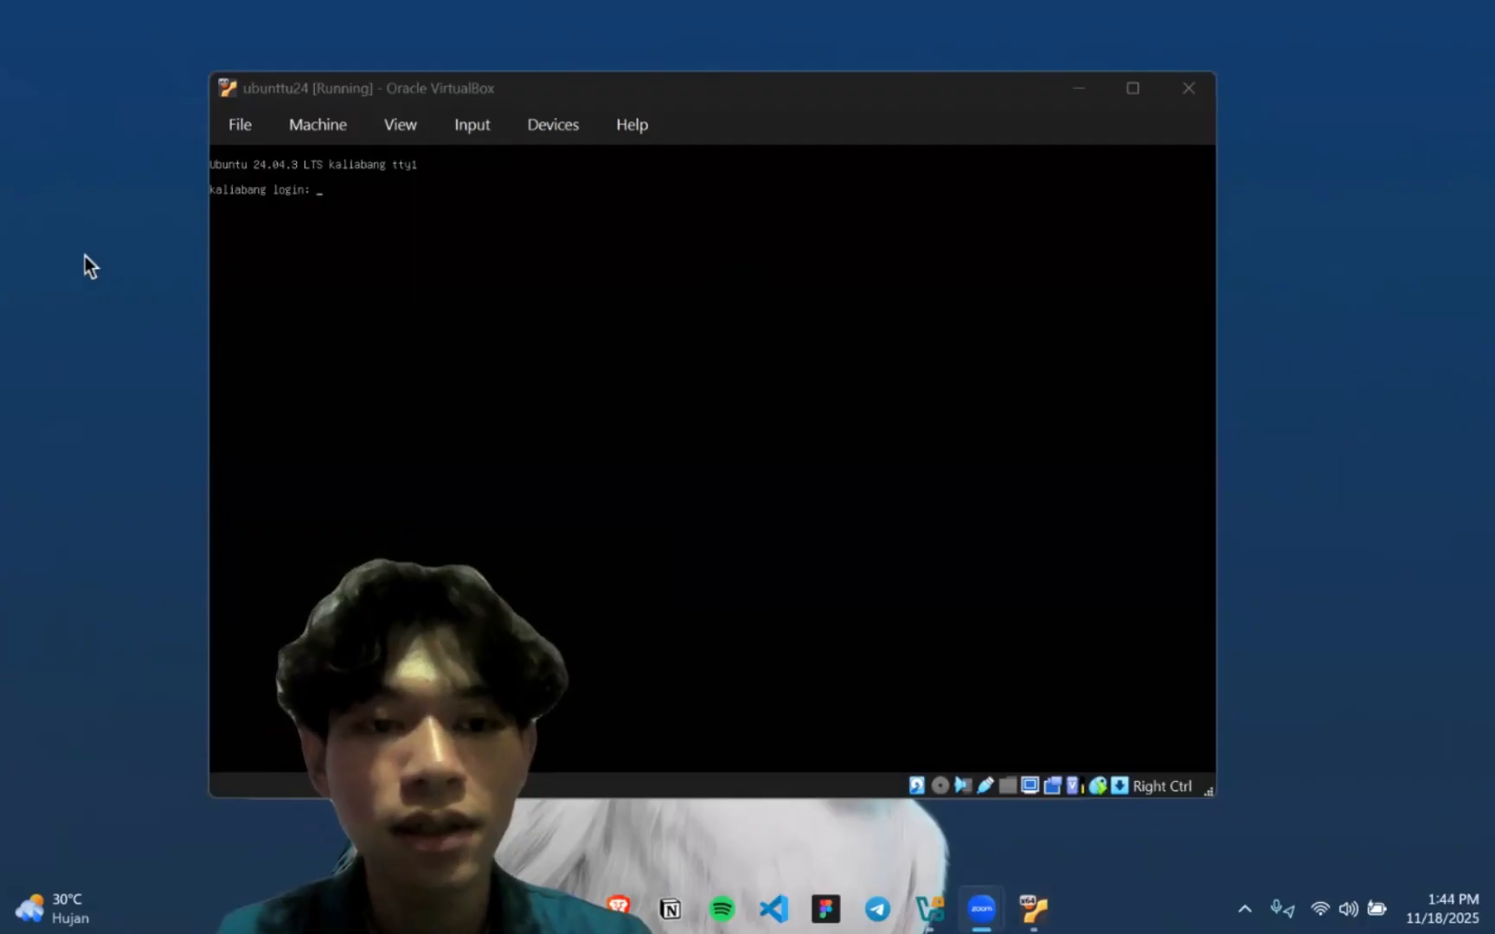
# Return to the virtual machine window and try to log in to Ubuntu Server with the username and account password
pyautogui.hotkey('alt', 'Tab')
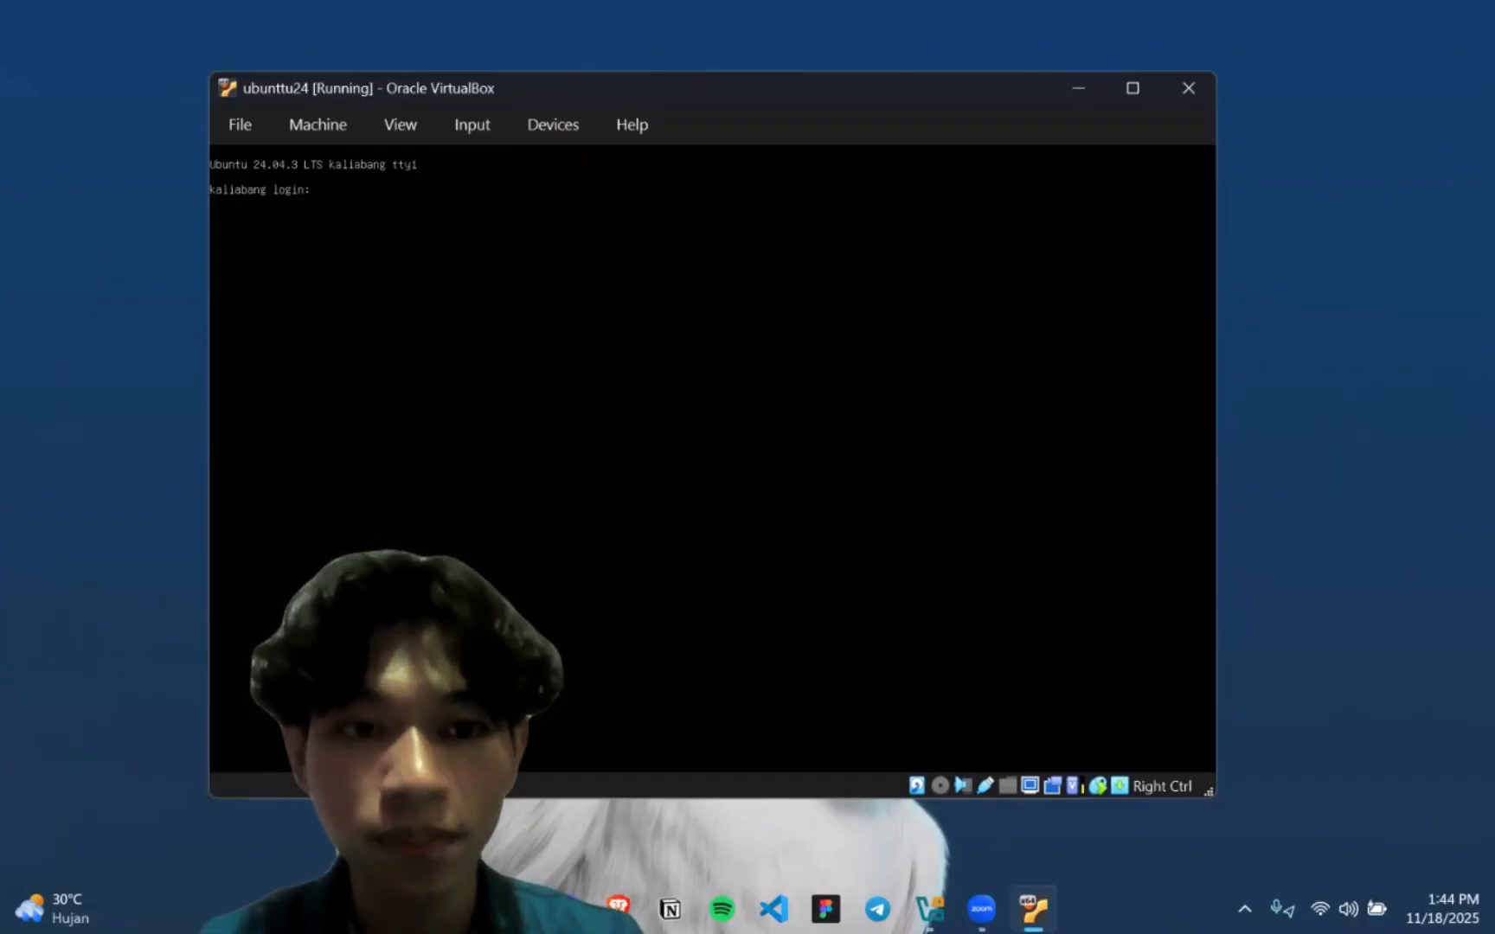
pyautogui.write('fathur')
pyautogui.press('Return')
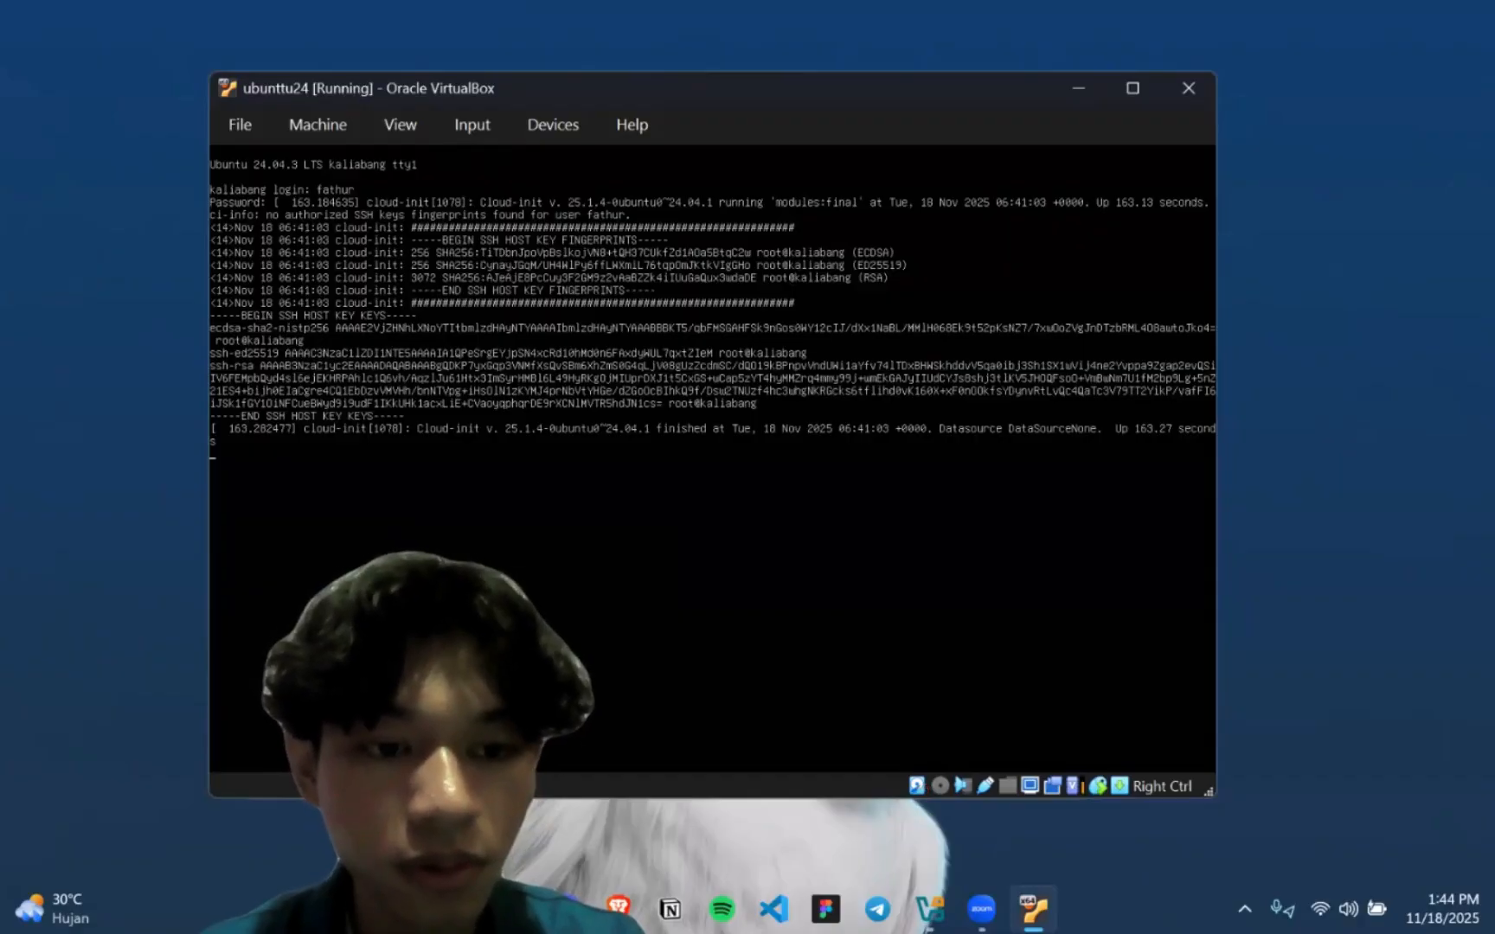
pyautogui.press('Return')
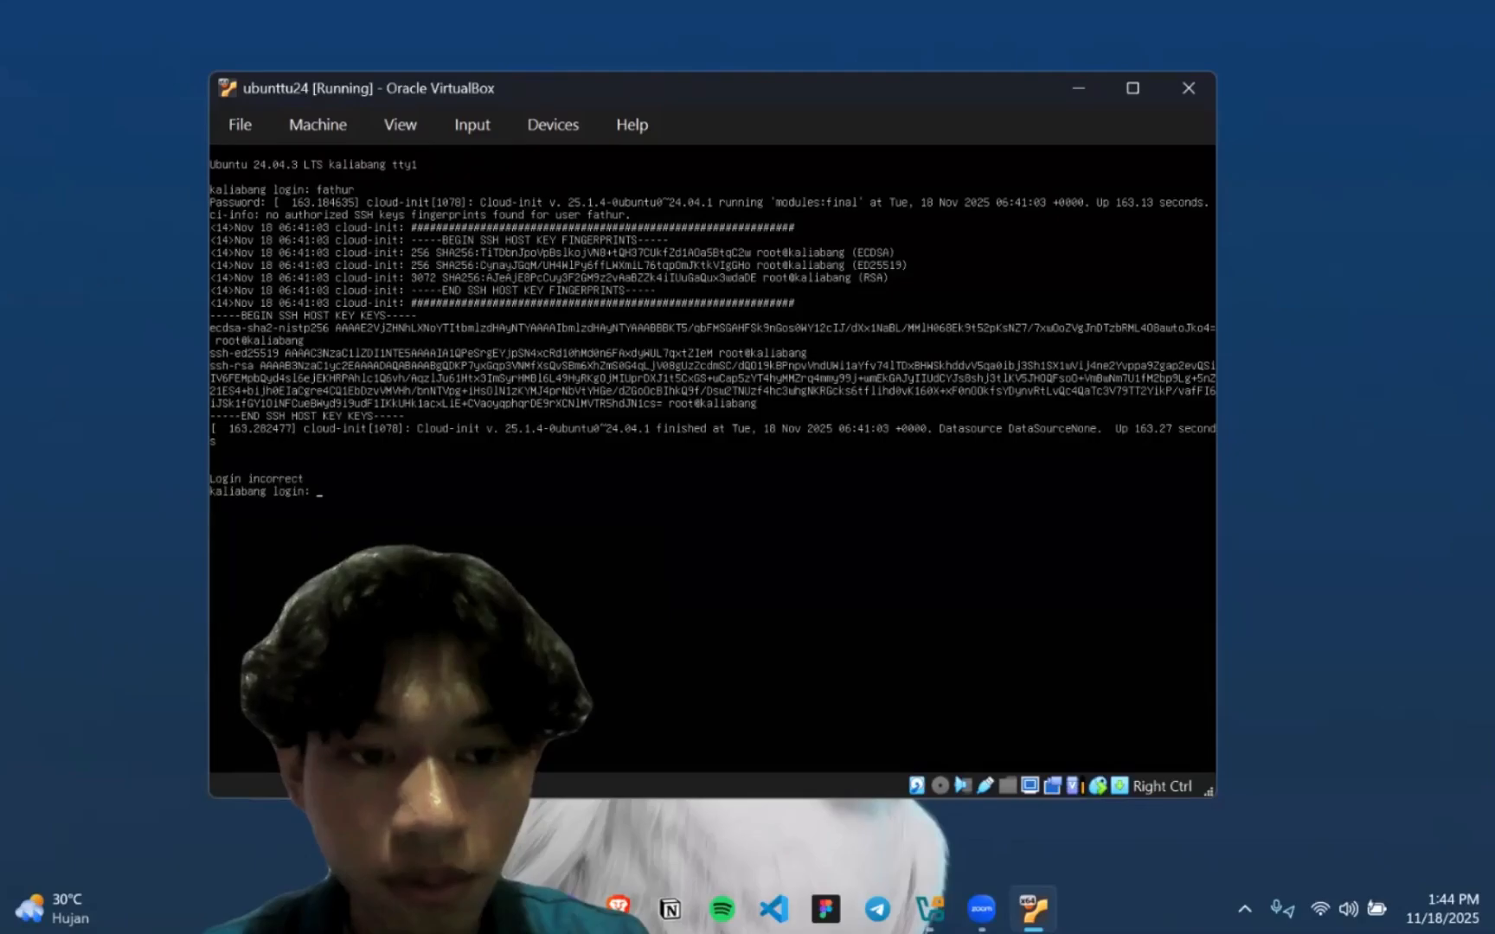
# Retry the console login by entering the username and account password again
pyautogui.write('fathur')
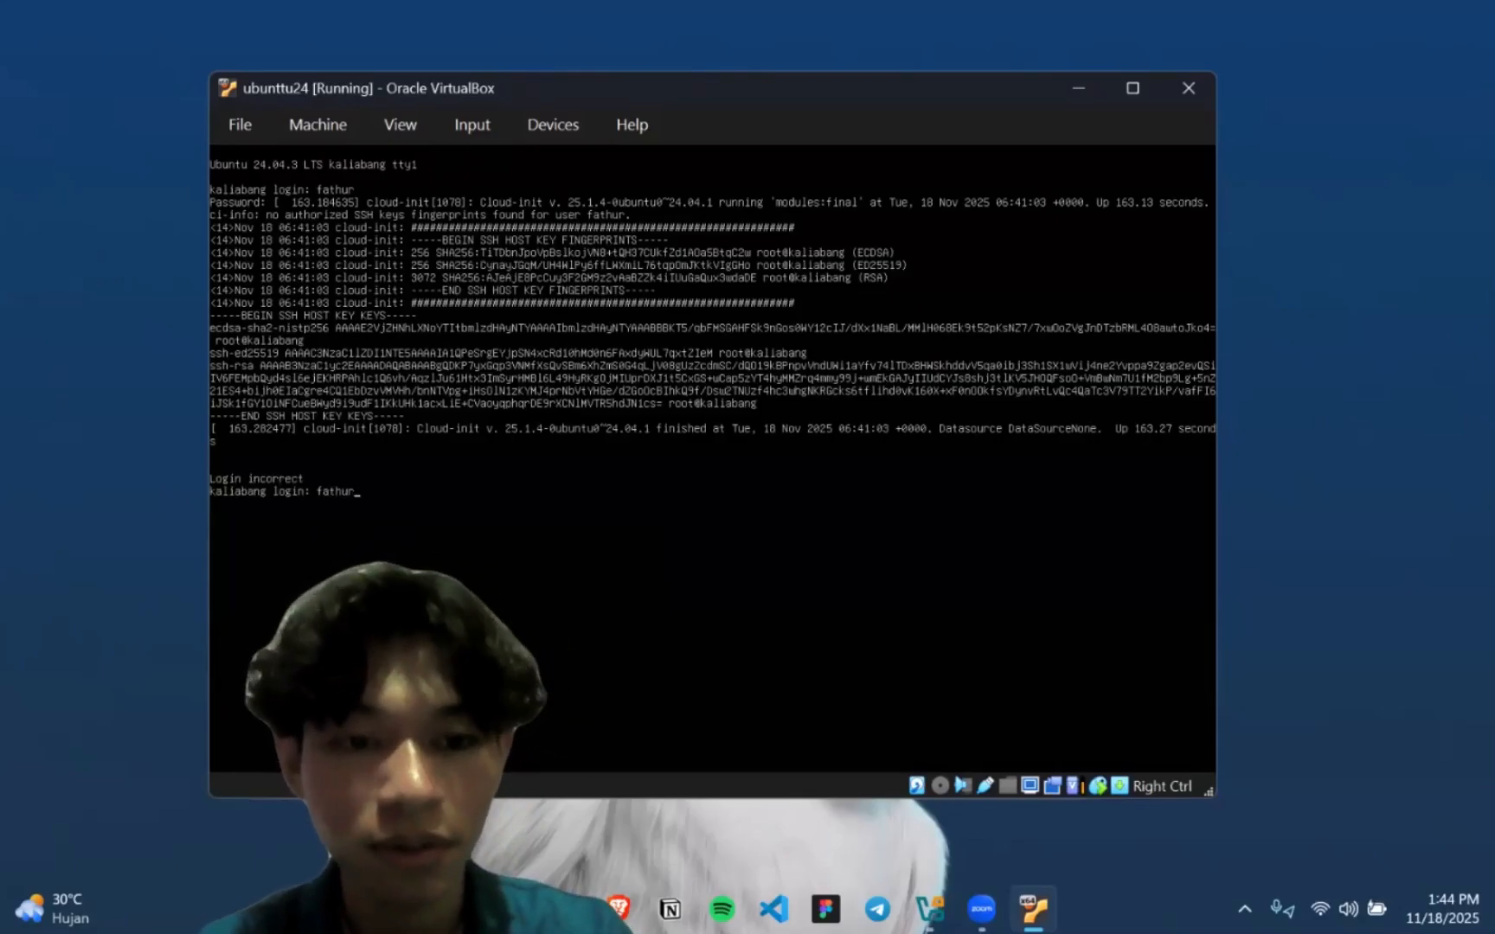
pyautogui.press('Return')
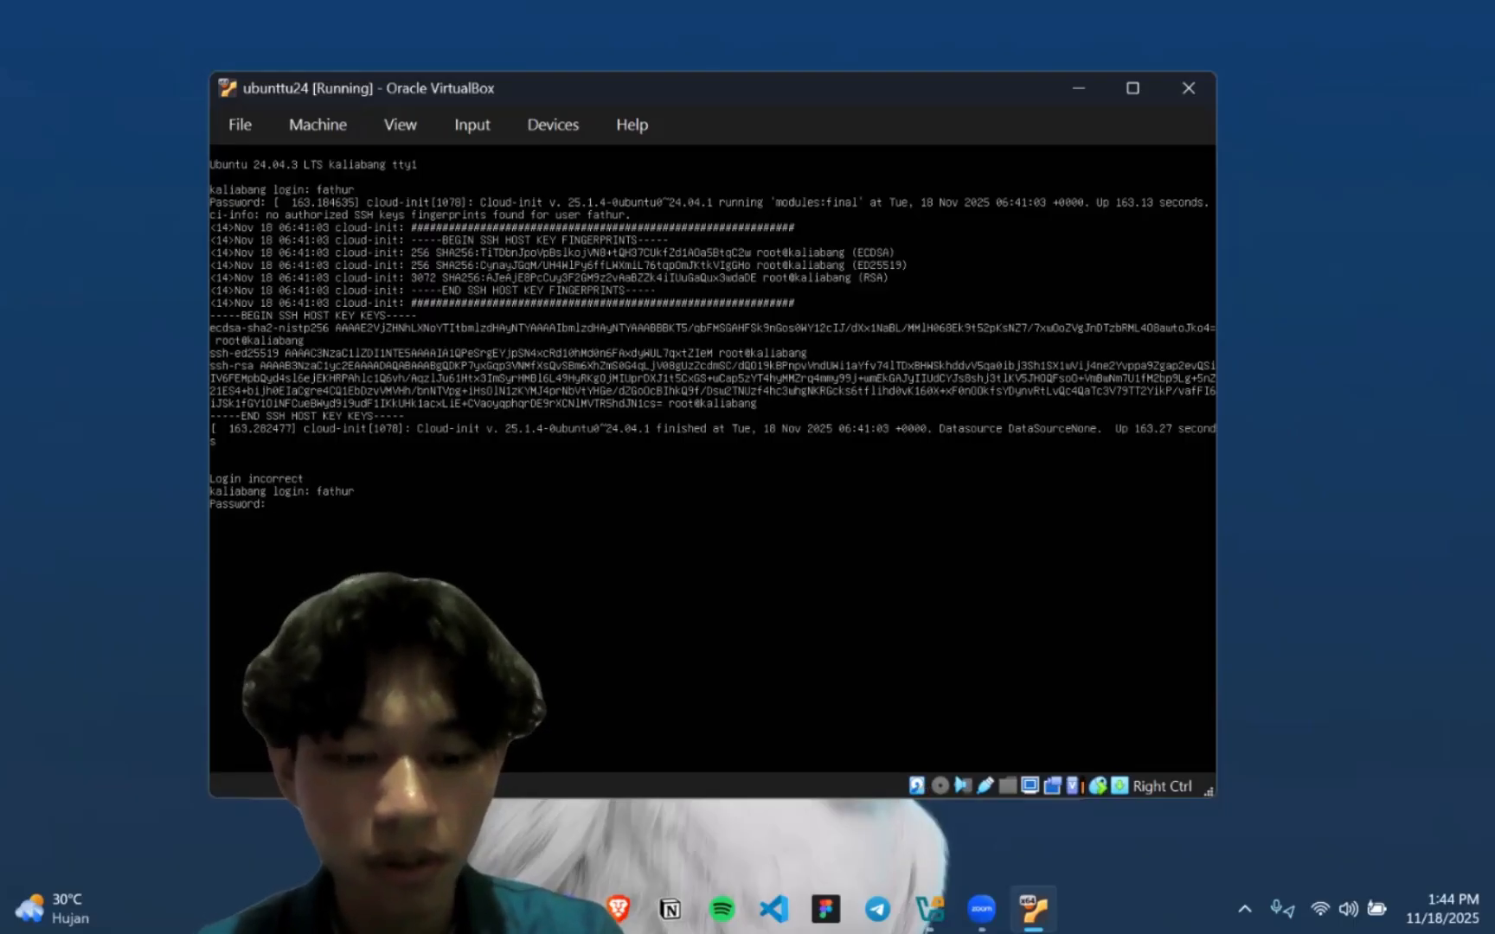
pyautogui.press('Return')
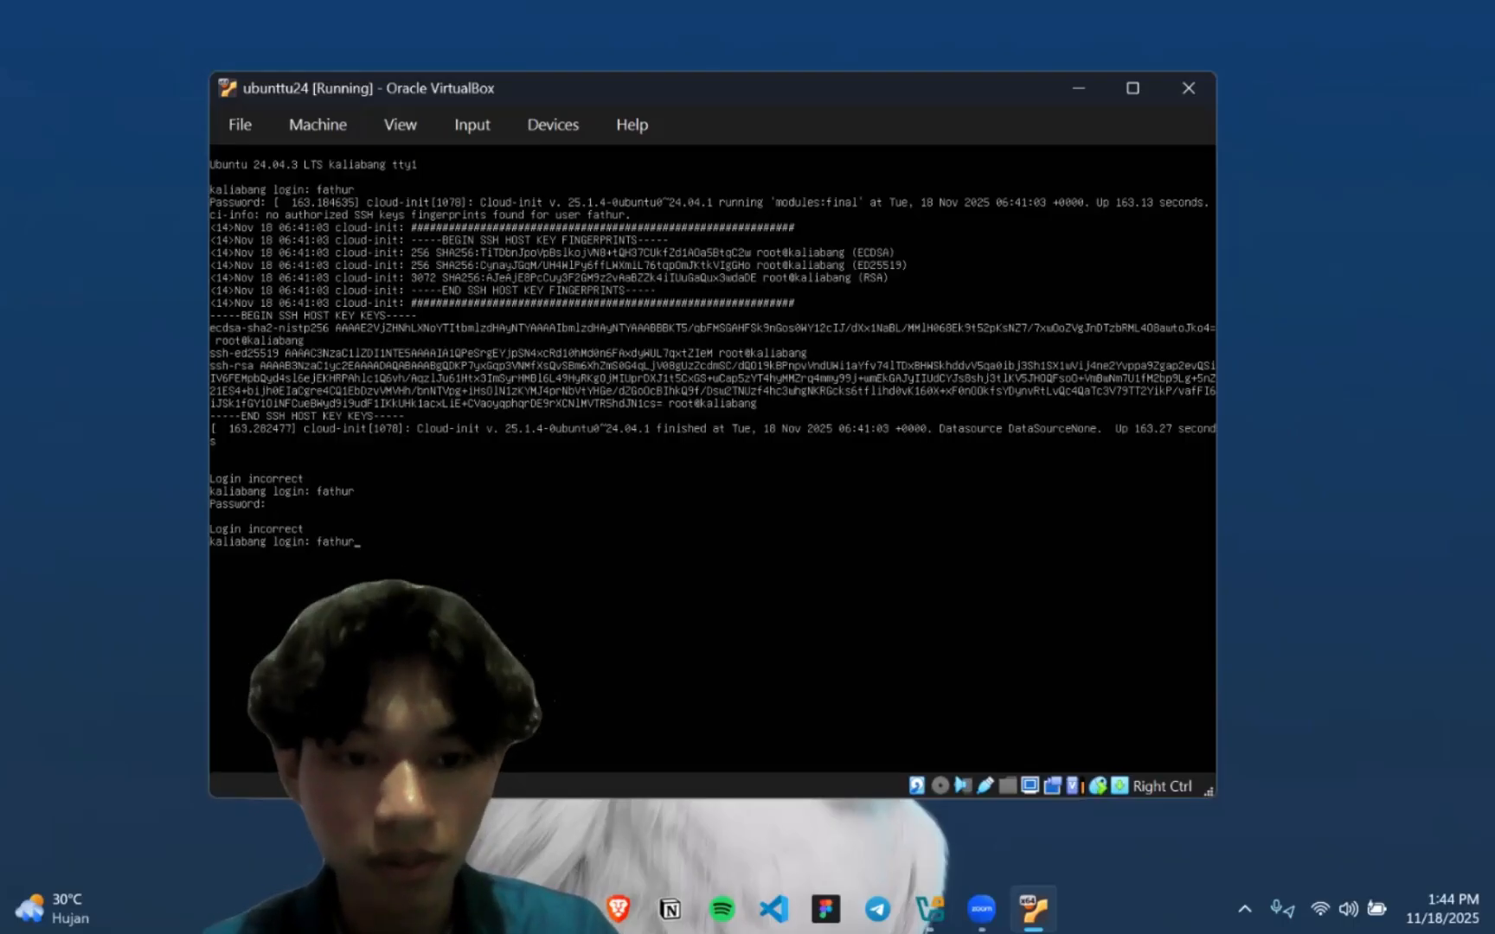
pyautogui.press('Return')
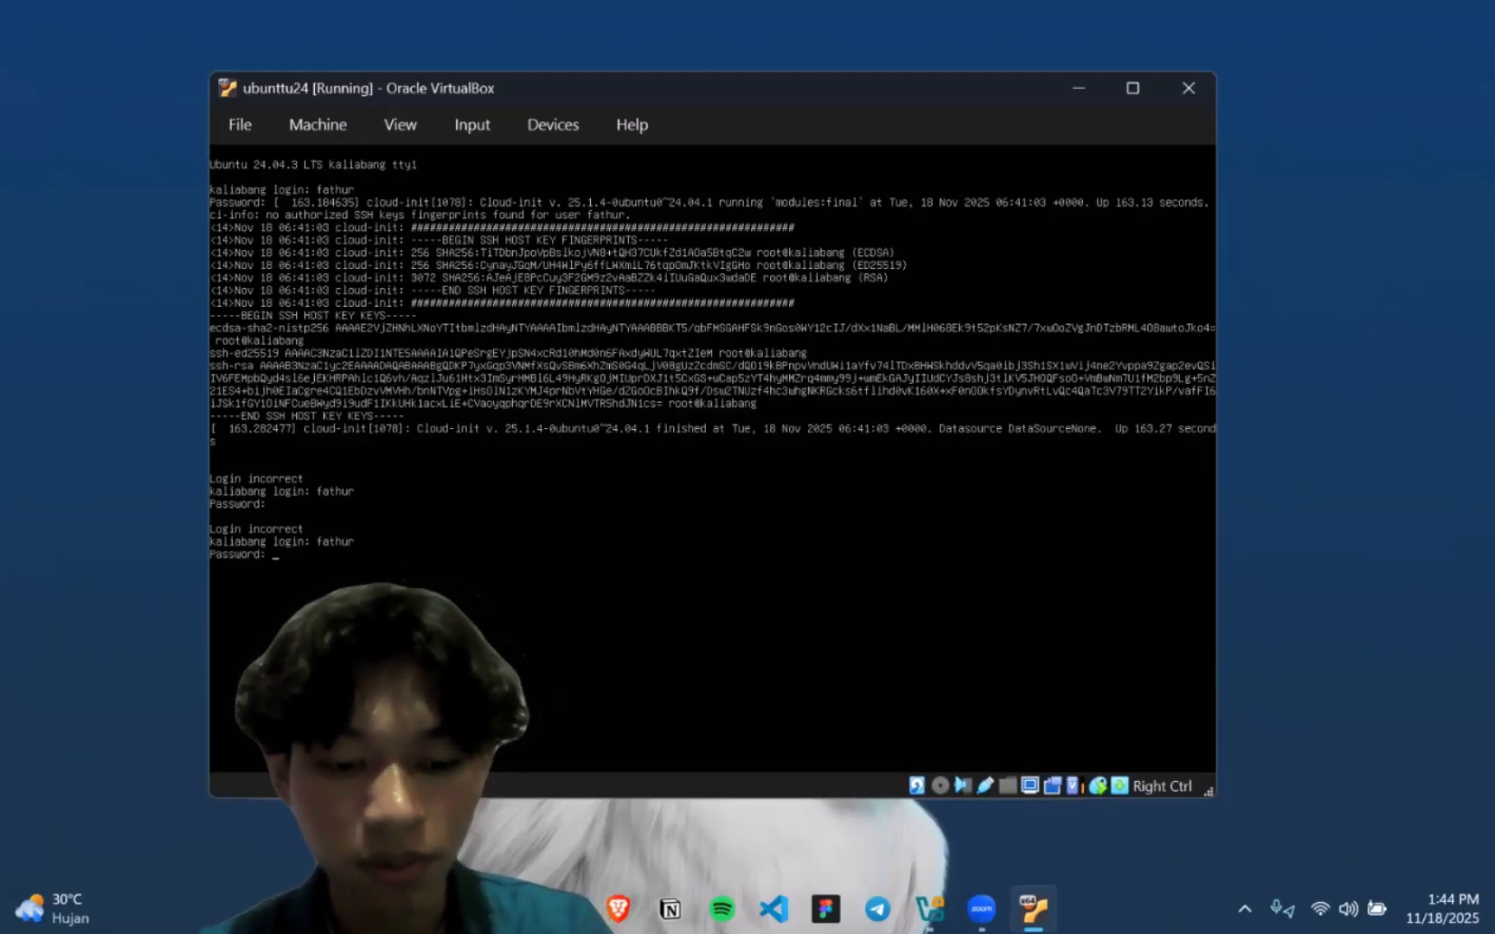